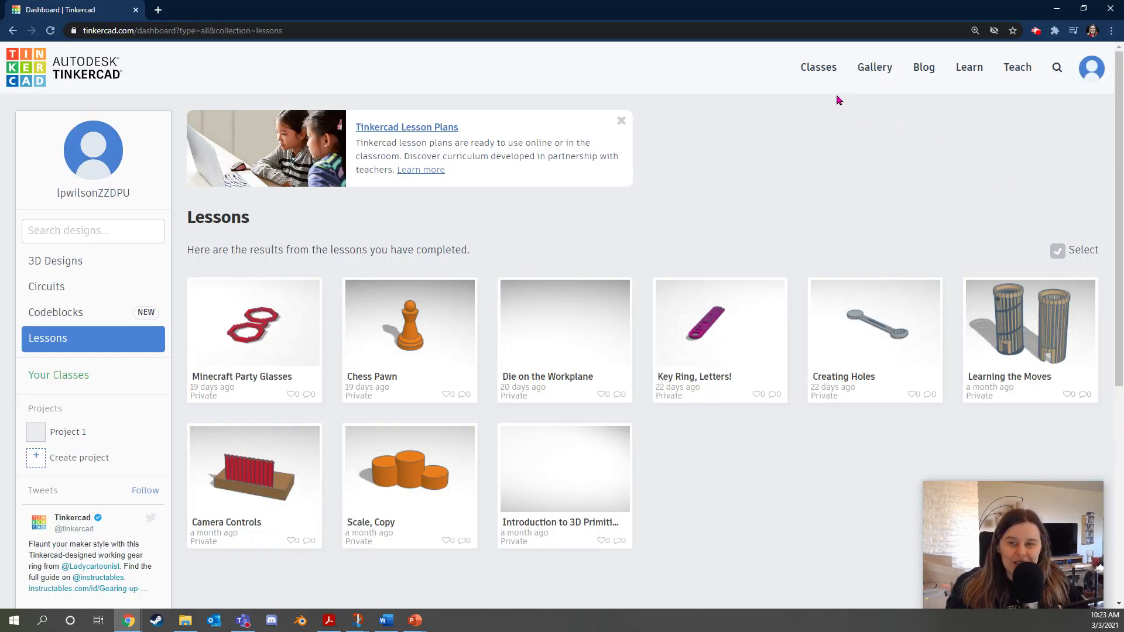
Open the Learning the Moves lesson from the full Tinkercad Basic Skills lesson collection
left_click(971, 71)
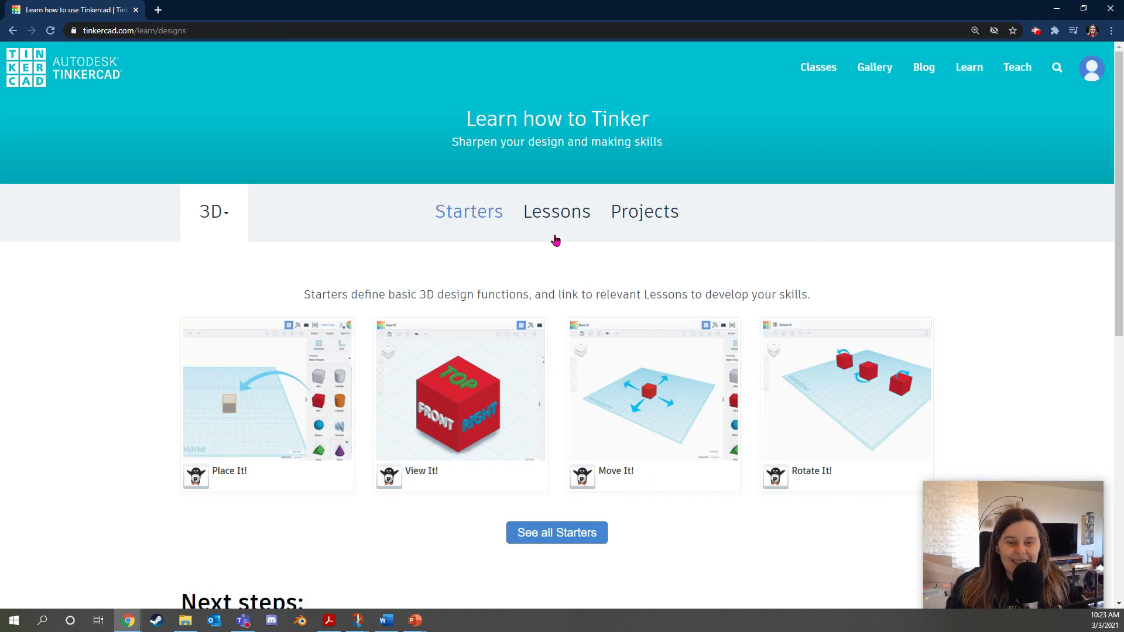
left_click(568, 220)
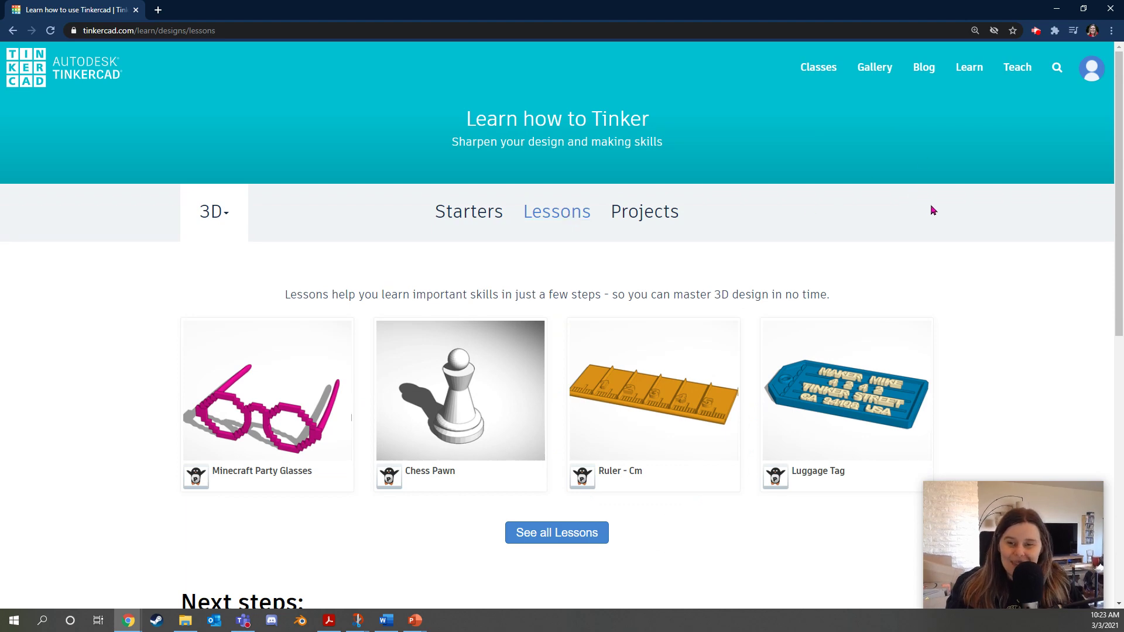
left_click(551, 535)
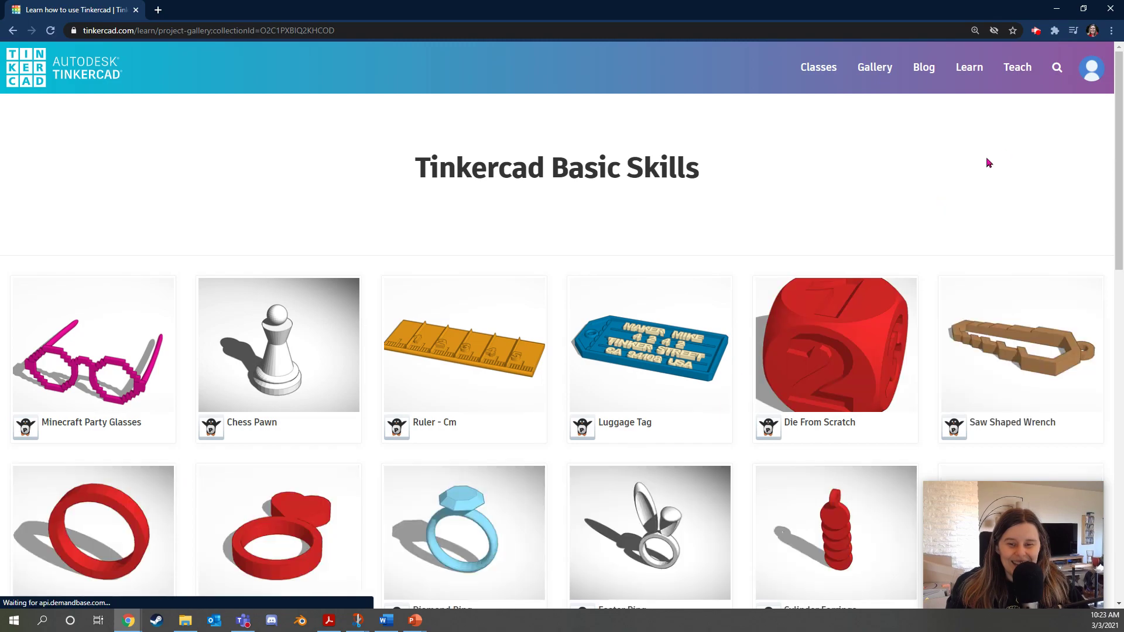
scroll(984, 161, "down", 12)
scroll(984, 175, "up", 2)
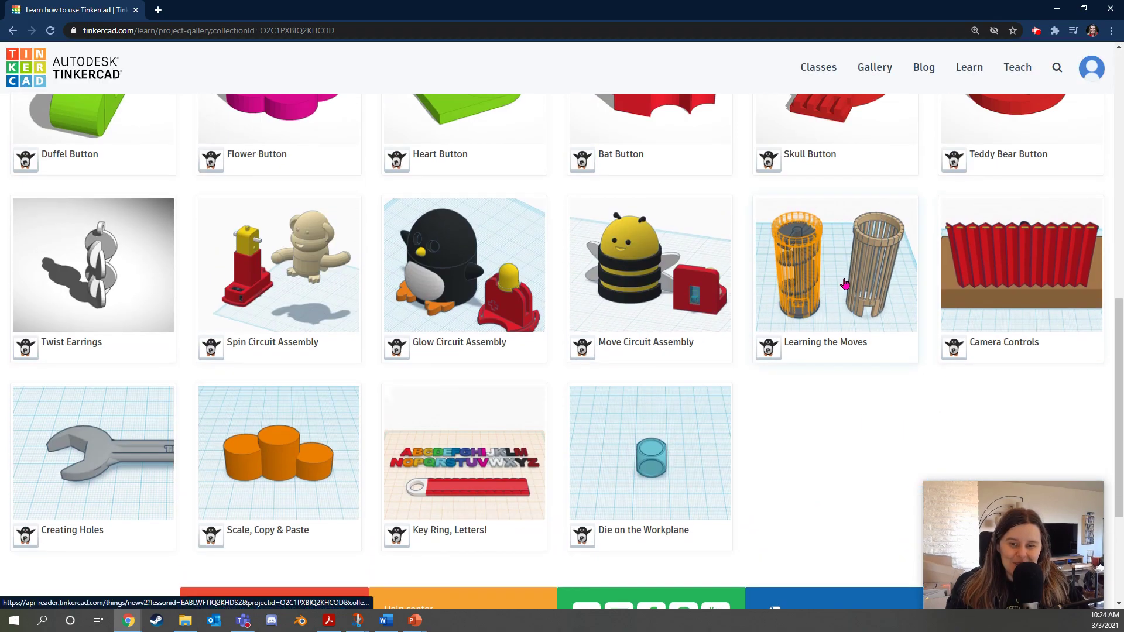
left_click(844, 281)
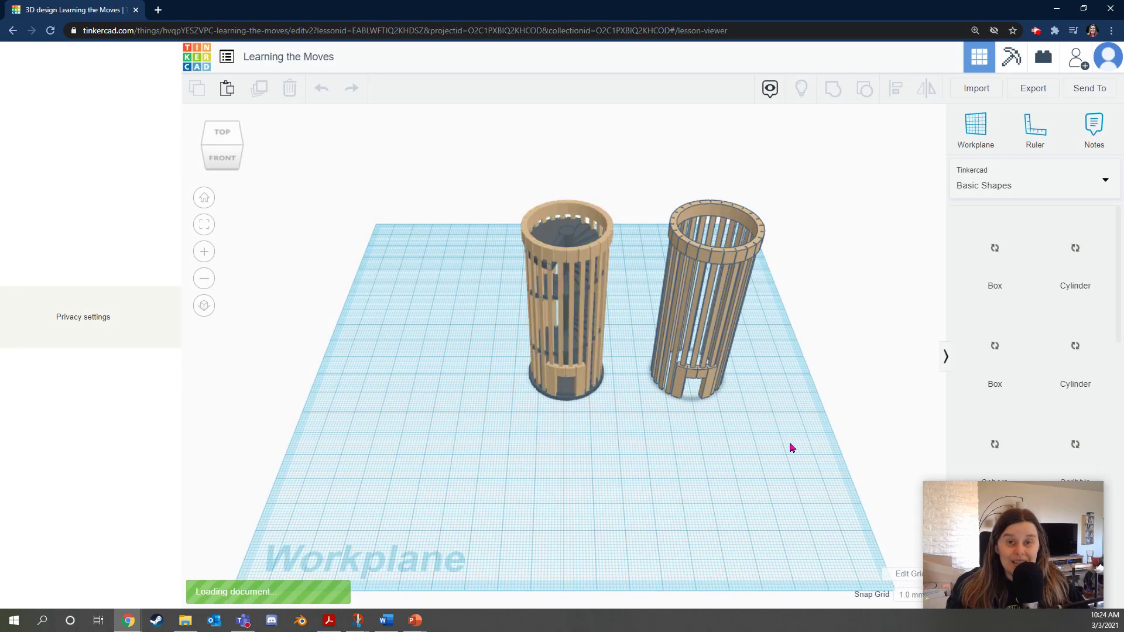
Enlarge the browser page zoom to 125%
left_click(1111, 30)
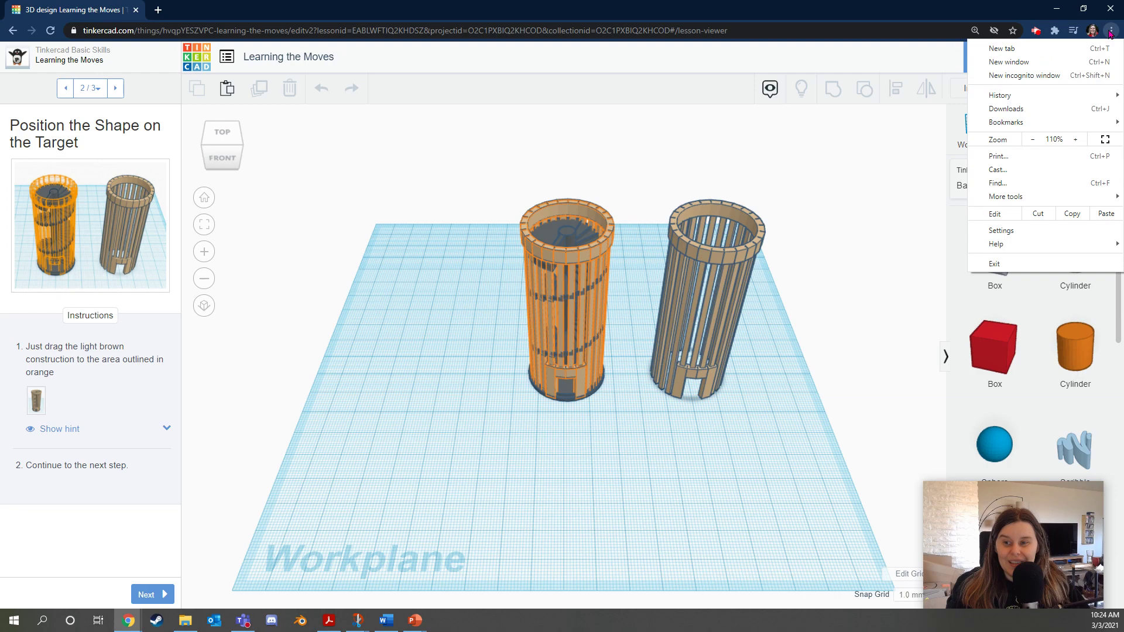
left_click(1076, 140)
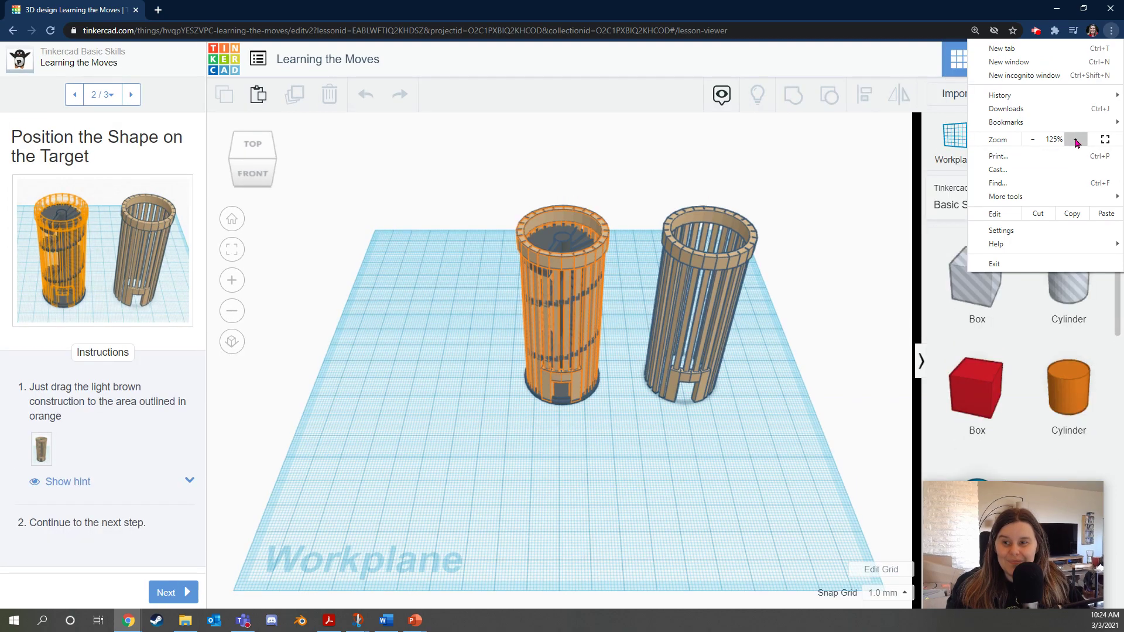
left_click(1075, 140)
left_click(1034, 140)
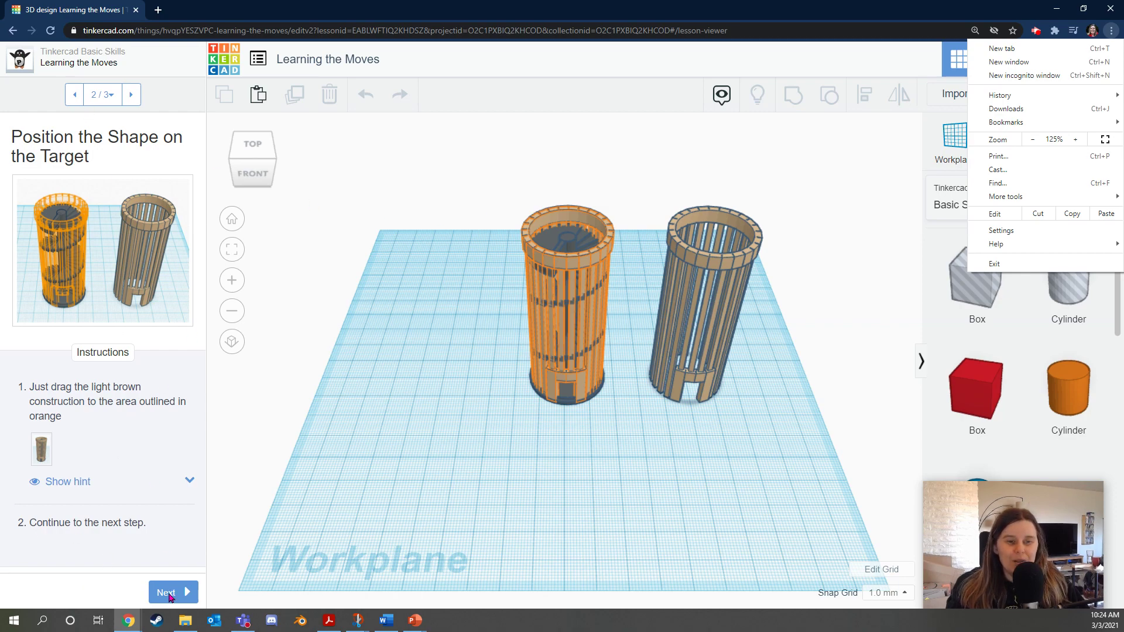
left_click(625, 261)
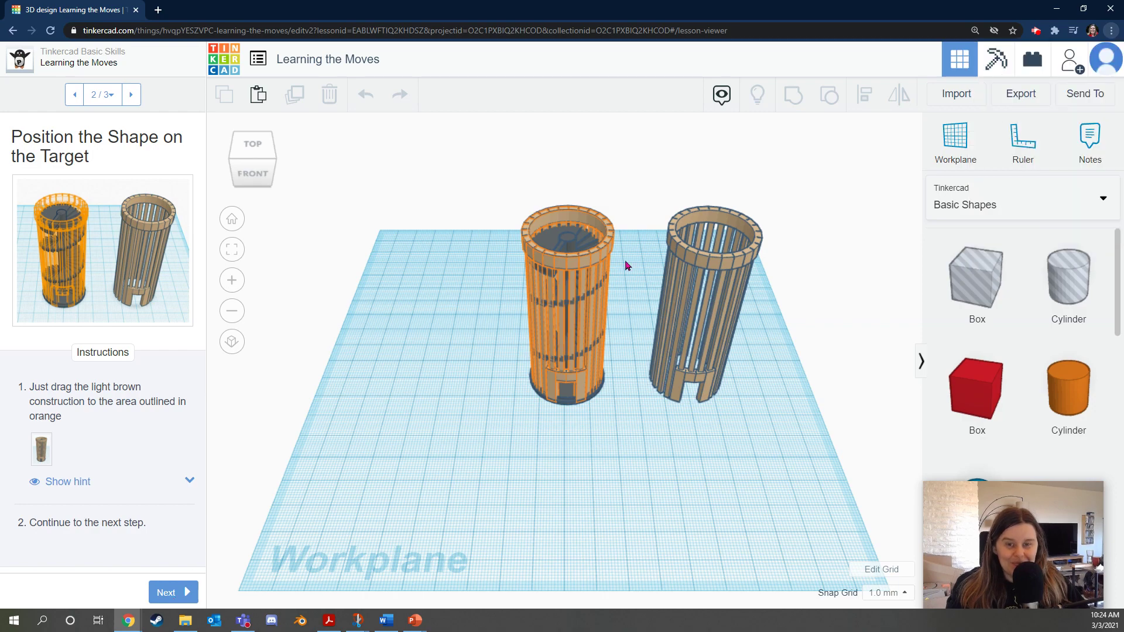
Move the light brown tower about 49 mm onto the orange-outlined target around the spiral staircase
left_click_drag(685, 246, 730, 269)
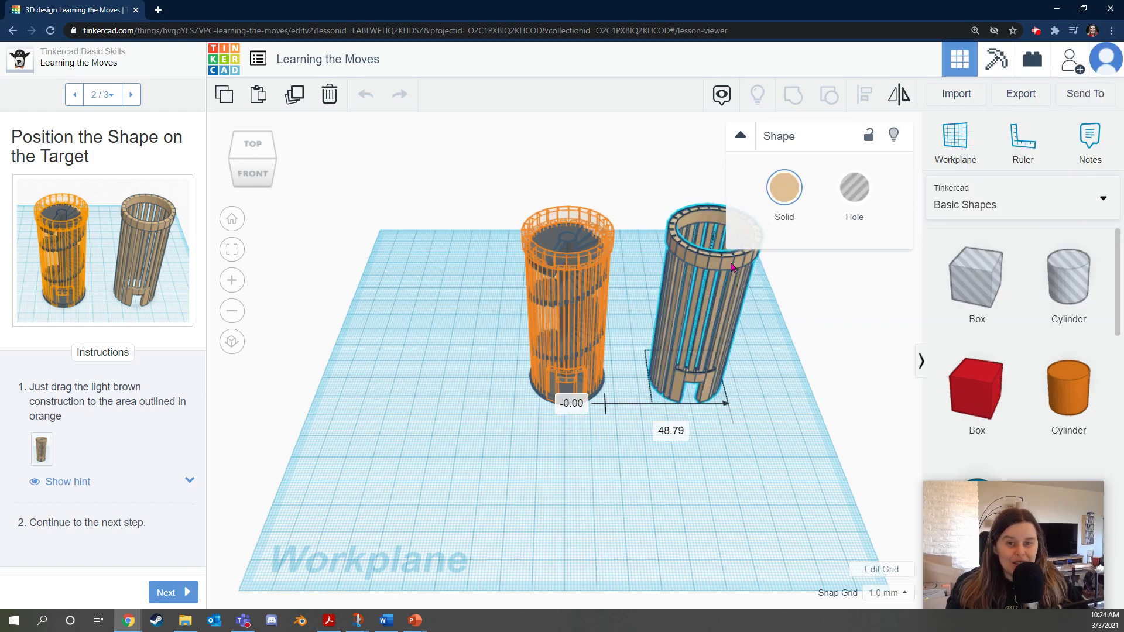
left_click(75, 95)
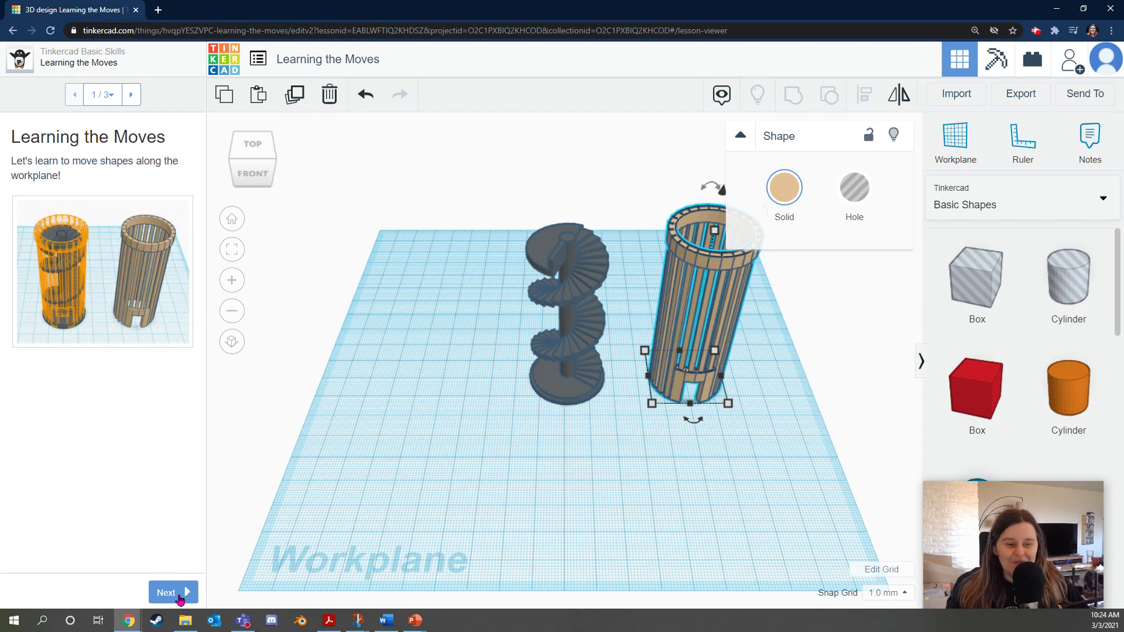
left_click(178, 593)
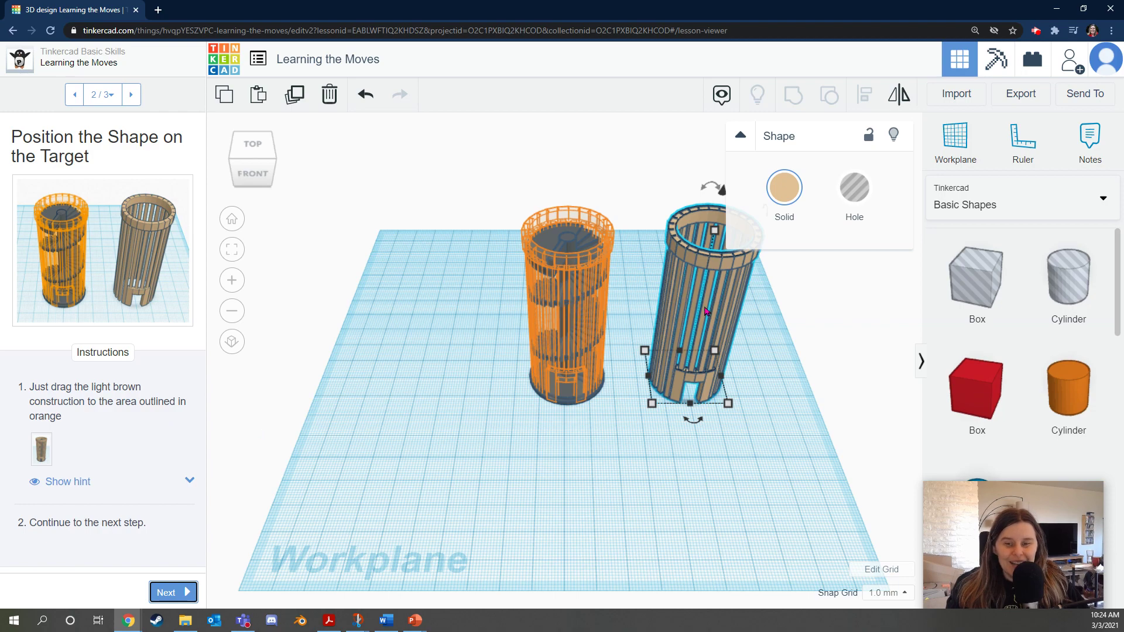
left_click_drag(707, 311, 560, 310)
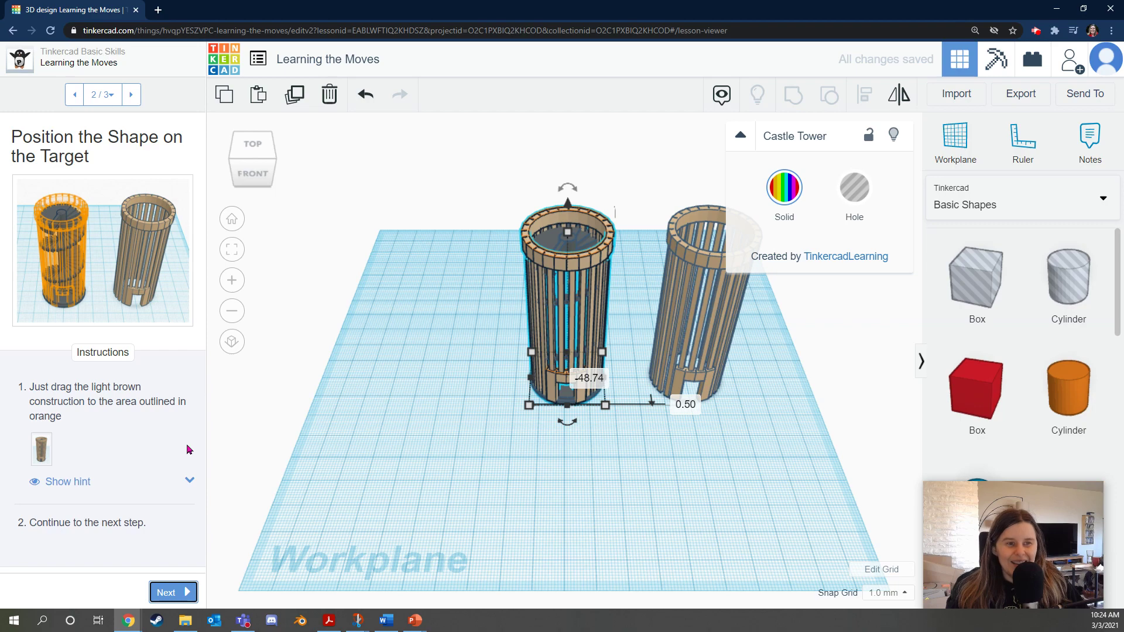
Finish the Learning the Moves lesson and continue to the Camera Controls lesson
left_click(168, 592)
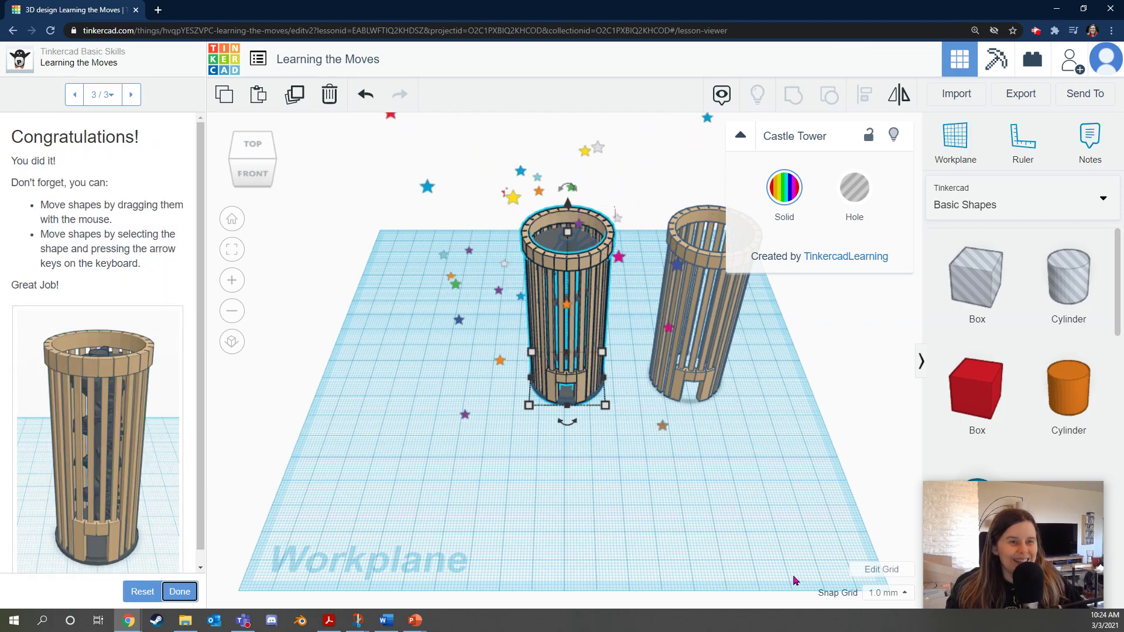
left_click(176, 592)
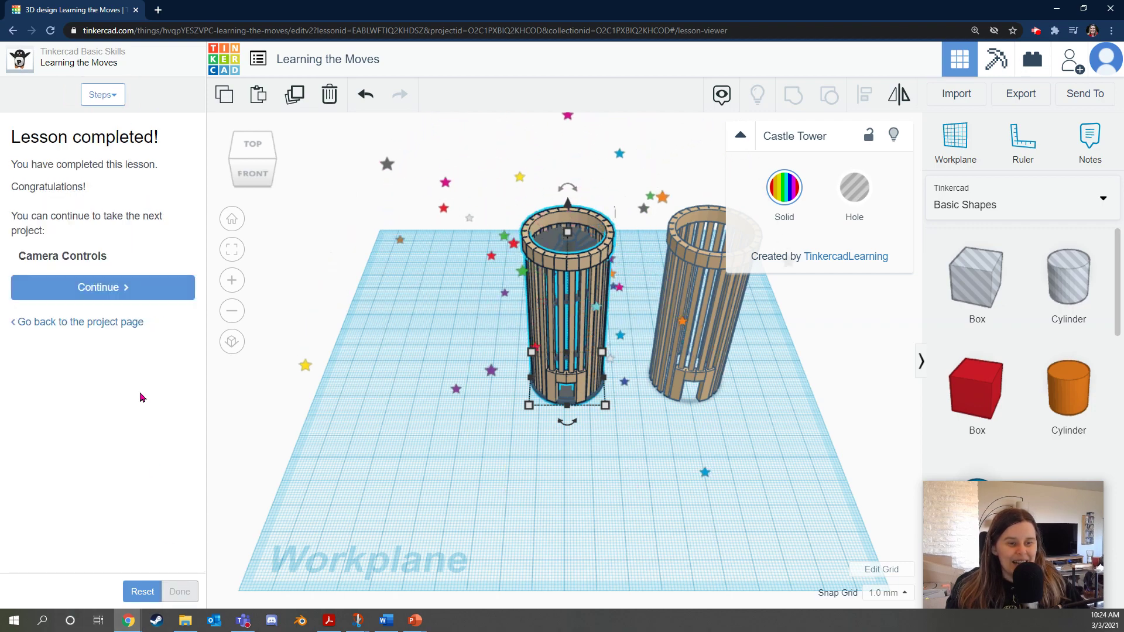
left_click(125, 294)
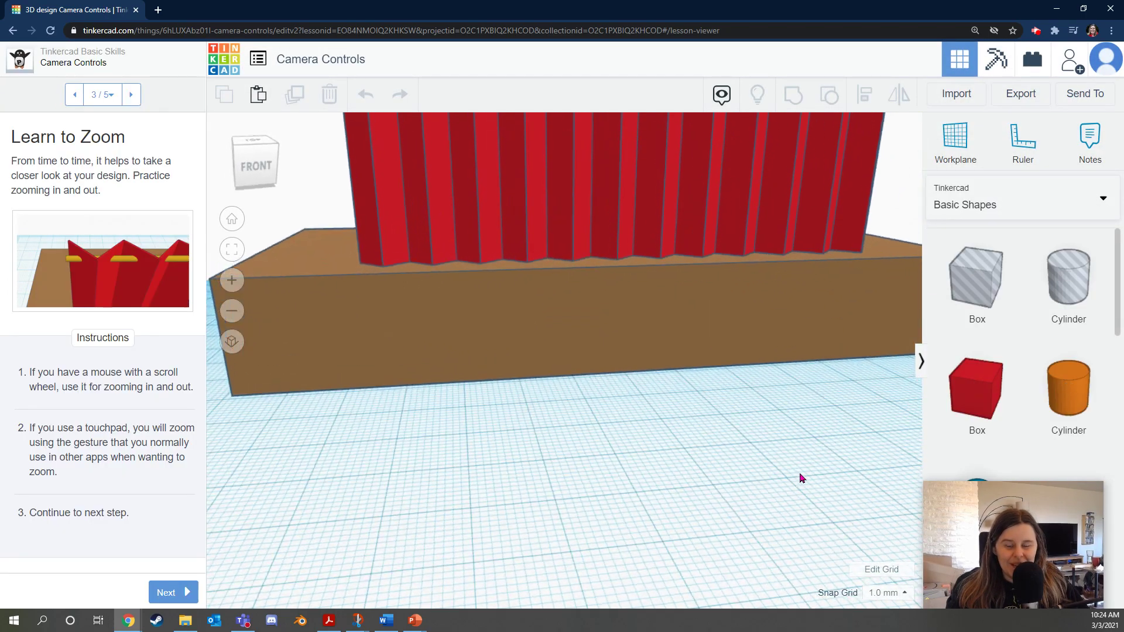
Go back to the introductory first page of the Camera Controls lesson
scroll(790, 397, "down", 2)
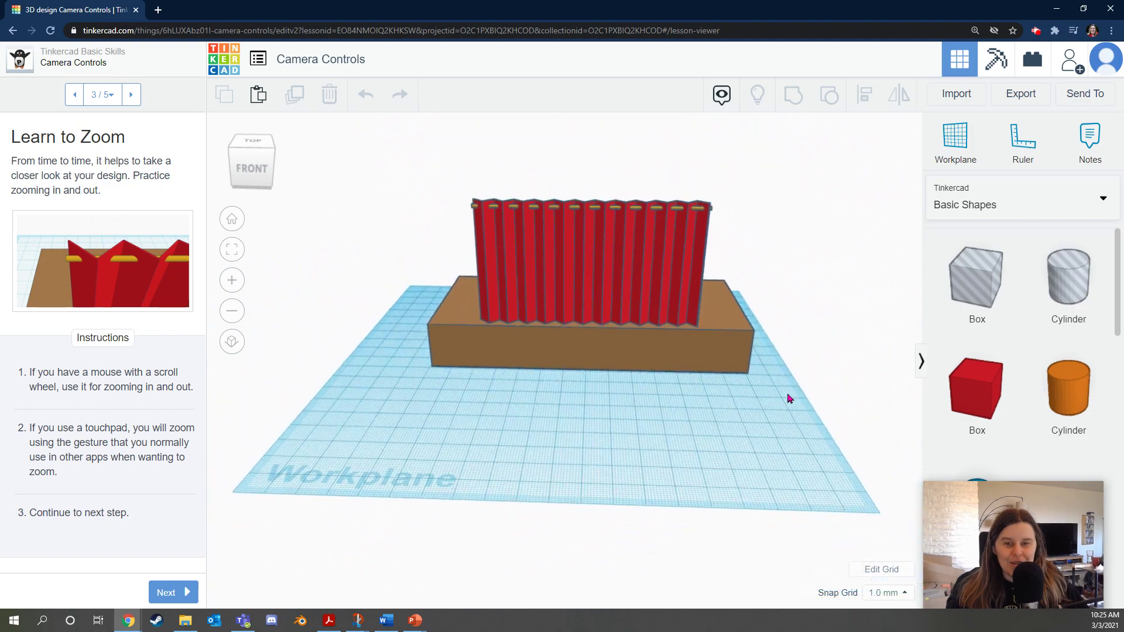
scroll(703, 398, "up", 2)
left_click(88, 96)
left_click(76, 98)
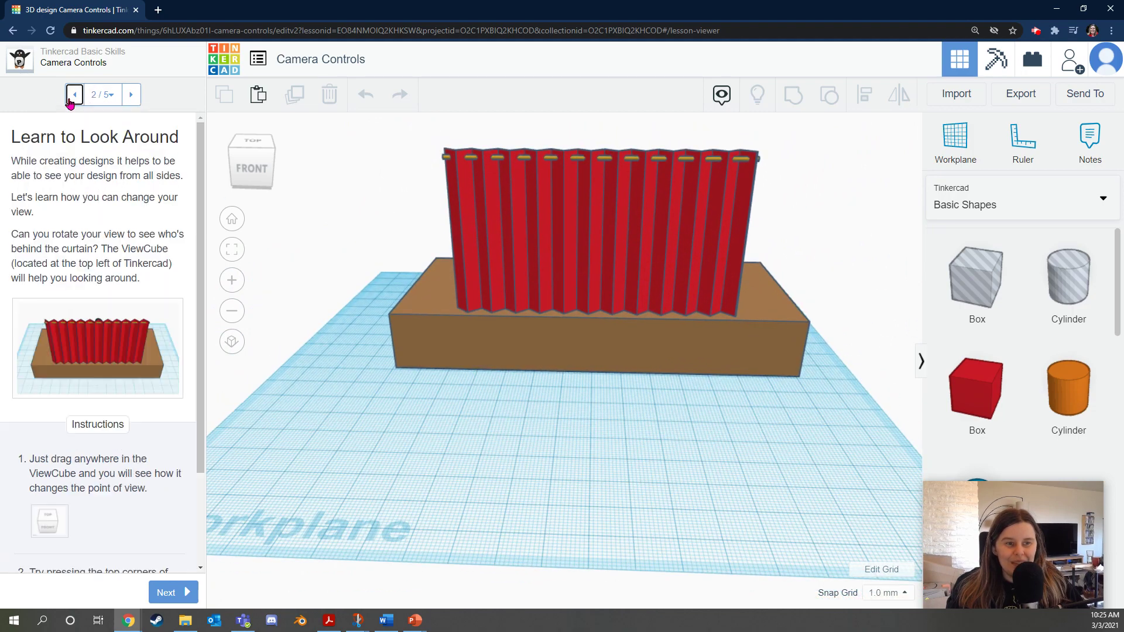
left_click(71, 98)
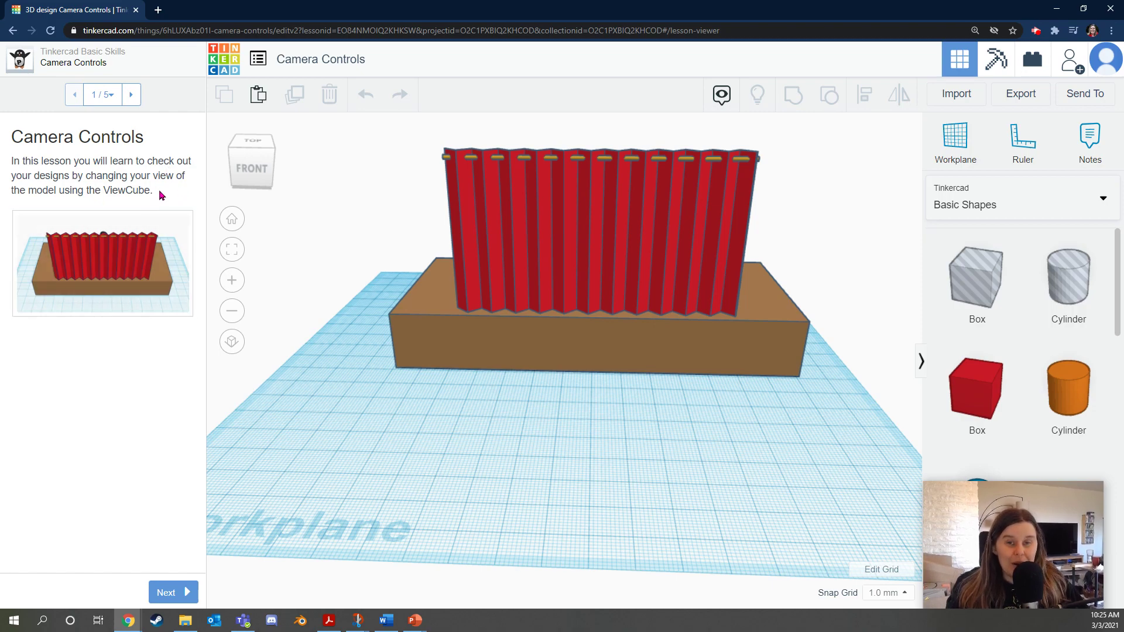
Advance to the Learn to Look Around page and use the ViewCube to view the stage from the top, corner, bottom and front
left_click(132, 95)
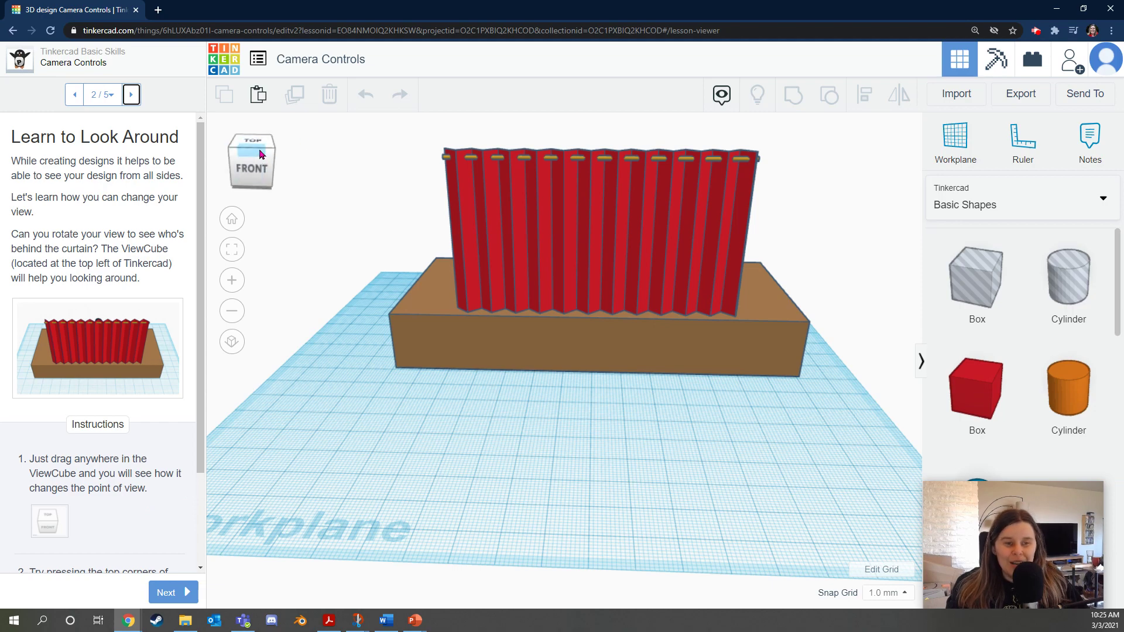
mouse_move(260, 154)
left_mouse_down()
mouse_move(287, 150)
mouse_move(291, 160)
mouse_move(267, 154)
mouse_move(280, 165)
mouse_move(246, 173)
mouse_move(274, 164)
mouse_move(261, 167)
left_mouse_up()
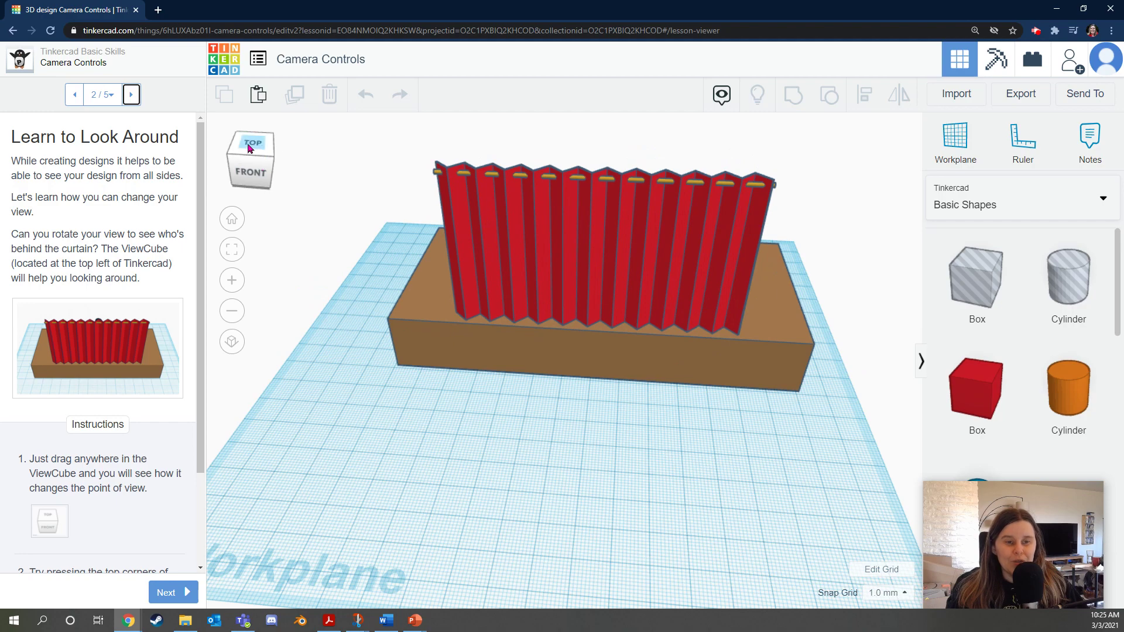
left_click(258, 146)
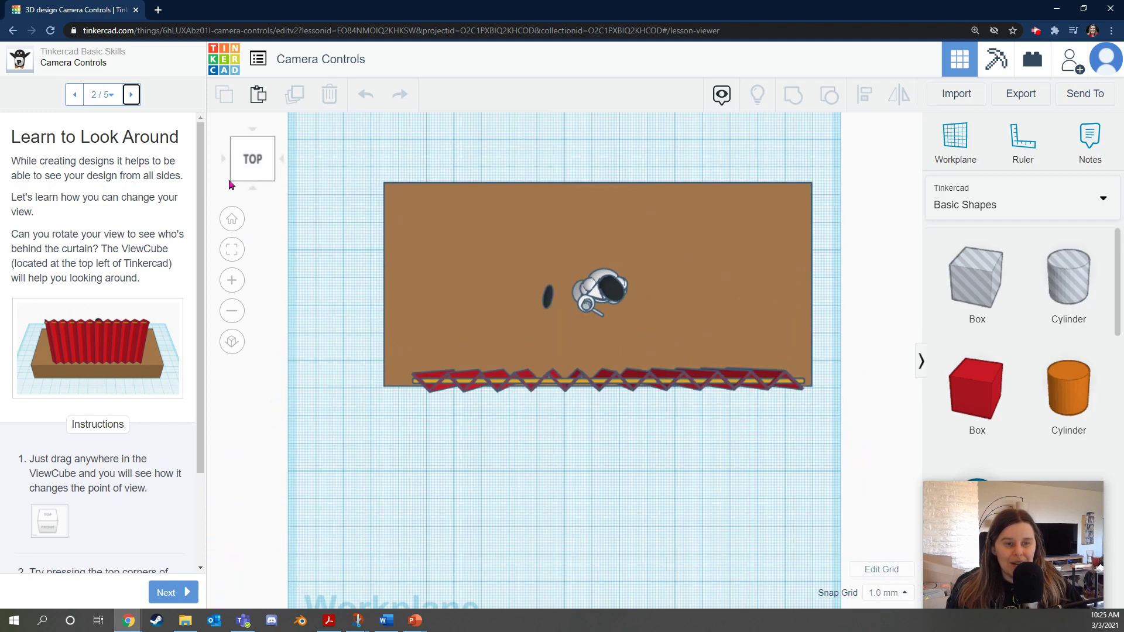
left_click(232, 179)
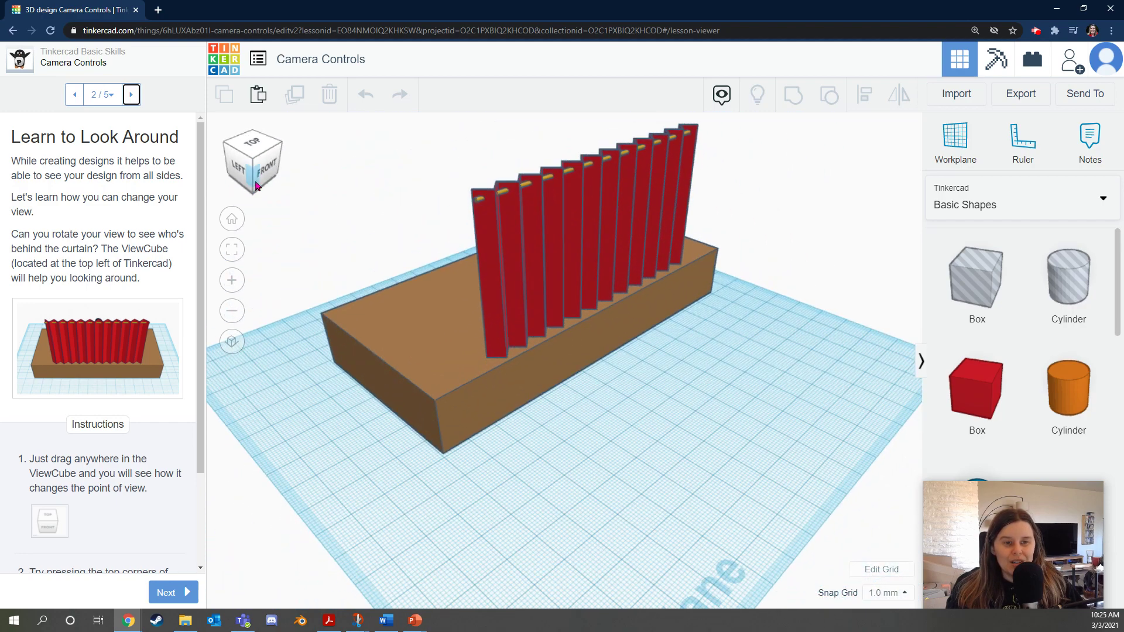
left_click(254, 185)
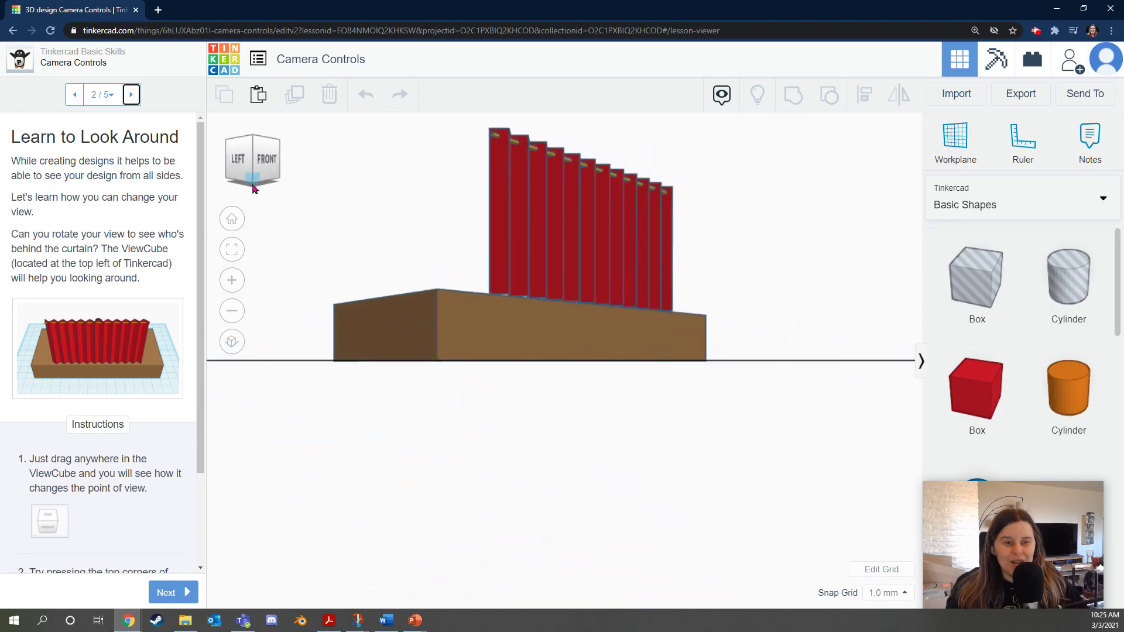
left_click(253, 186)
left_click(254, 180)
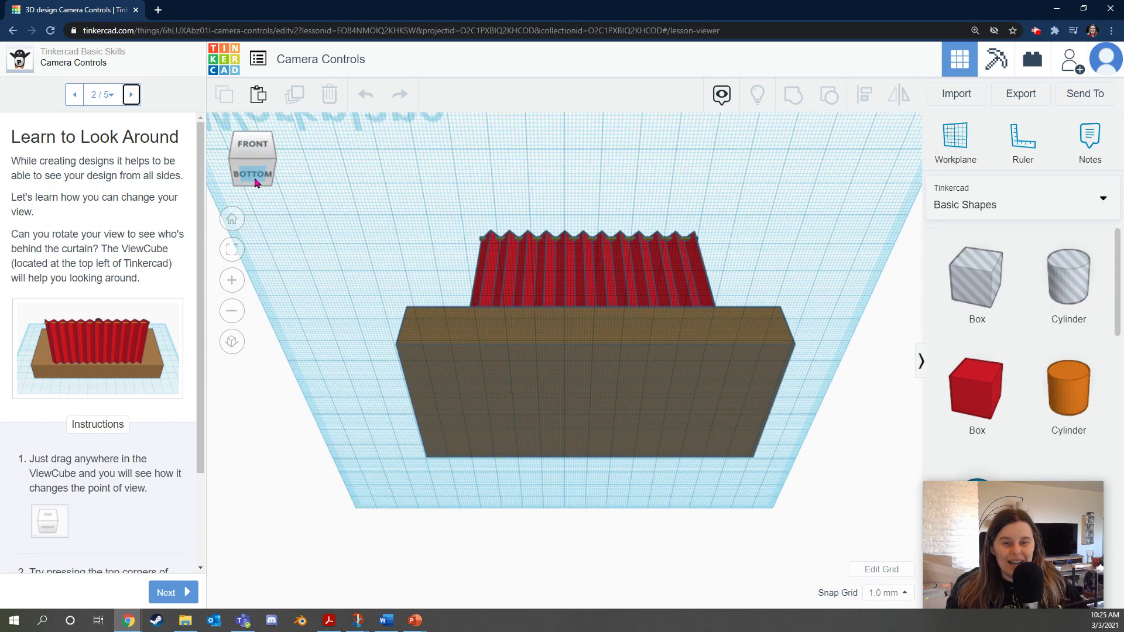
left_click(256, 183)
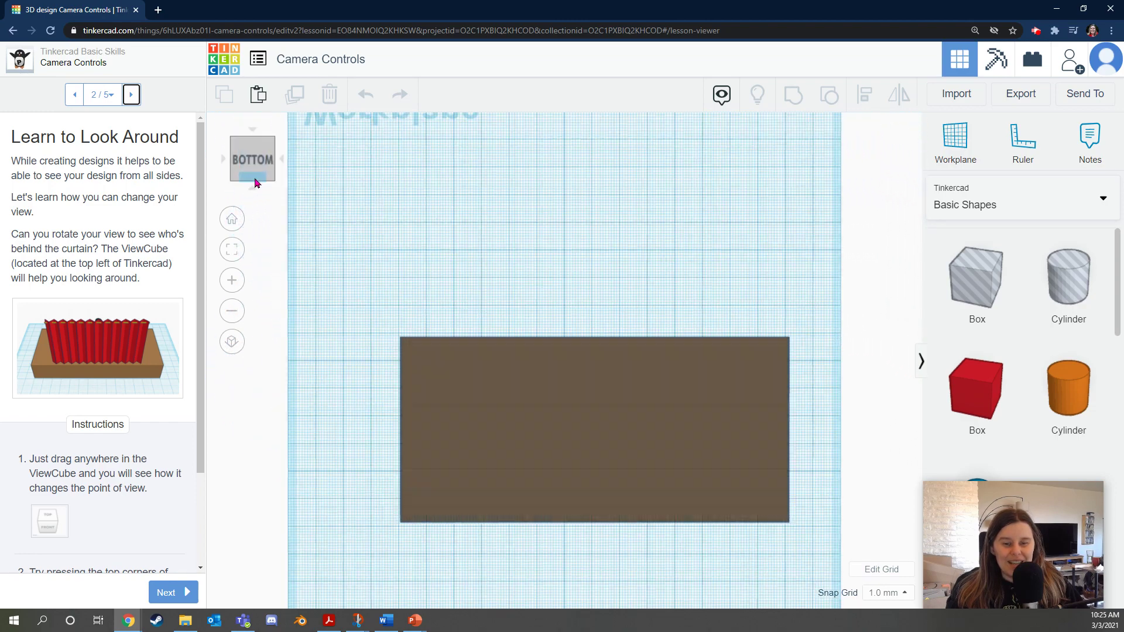
left_click(256, 146)
left_click(256, 179)
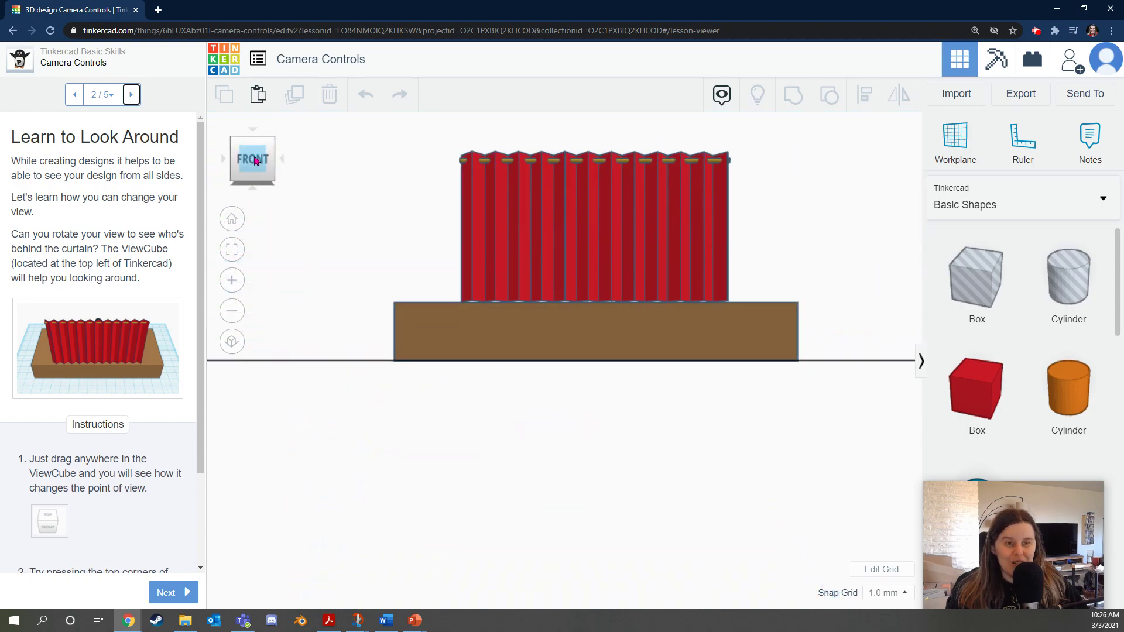
Read the remaining instructions and rotate the view by the ViewCube's top corners to look behind the curtain
scroll(130, 452, "down", 2)
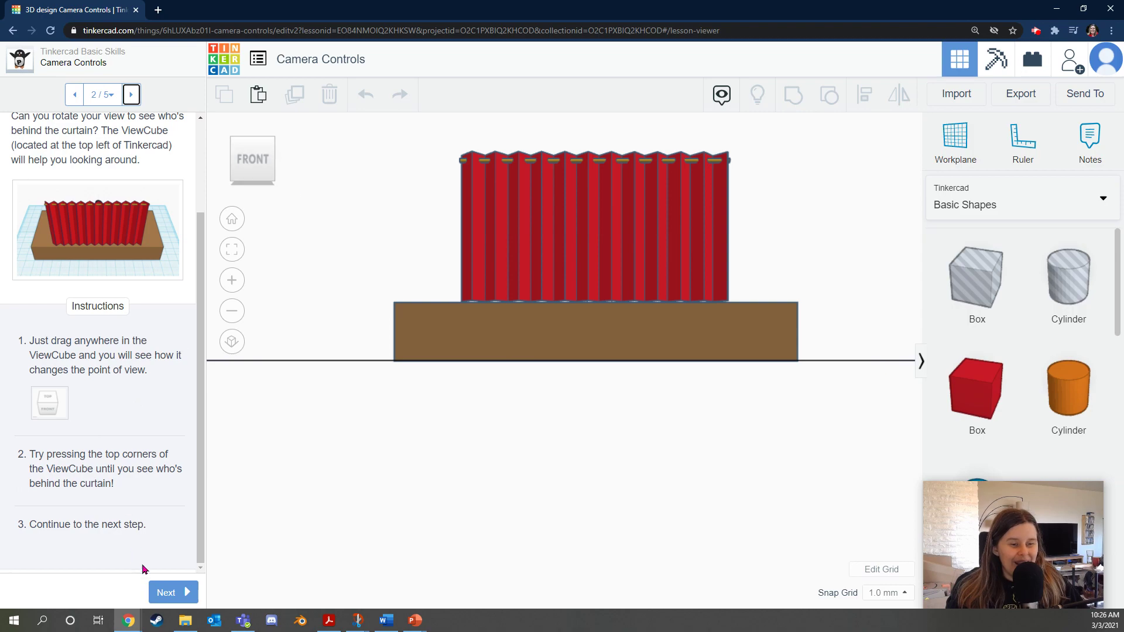
left_click(274, 143)
left_click(280, 148)
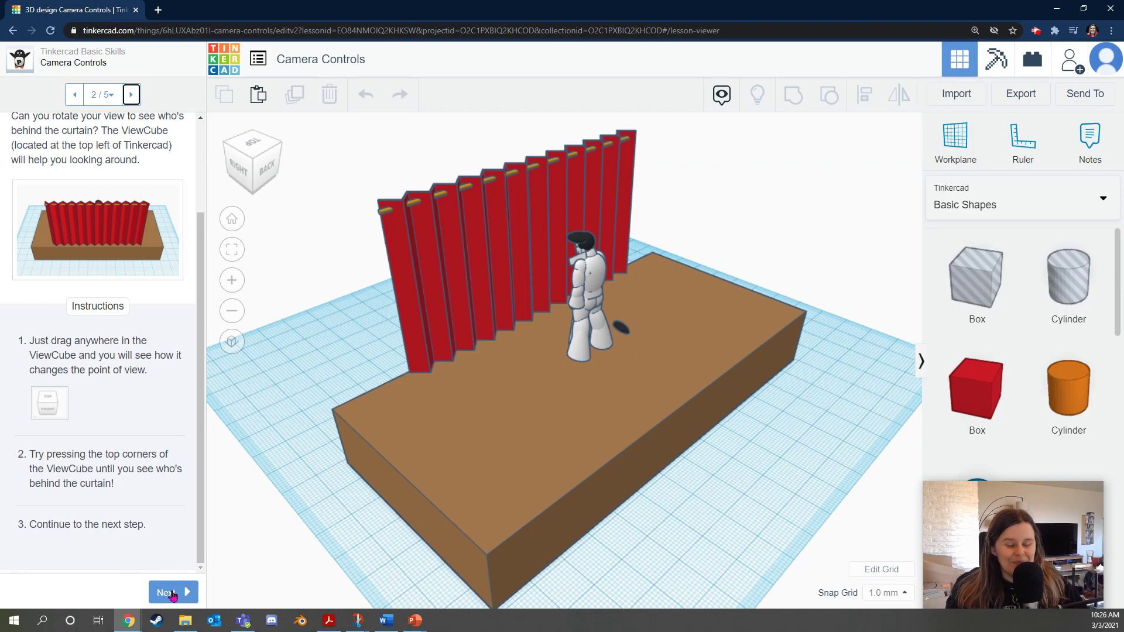
Continue to the Learn to Zoom page and practise zooming in and out on the figure behind the curtain
left_click(171, 593)
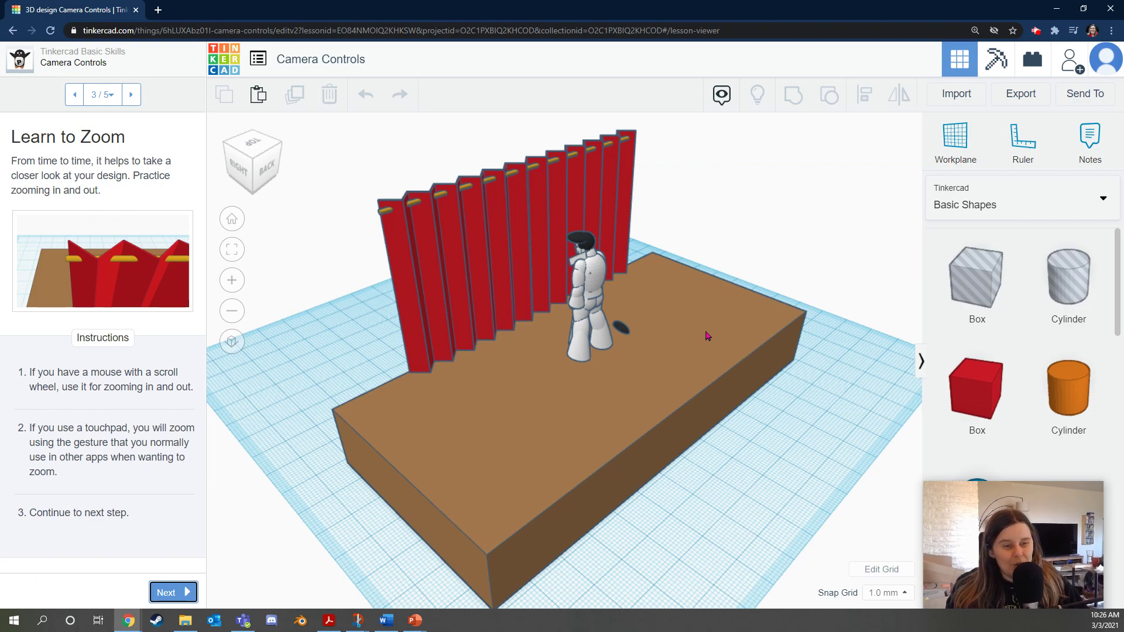
scroll(645, 402, "up", 5)
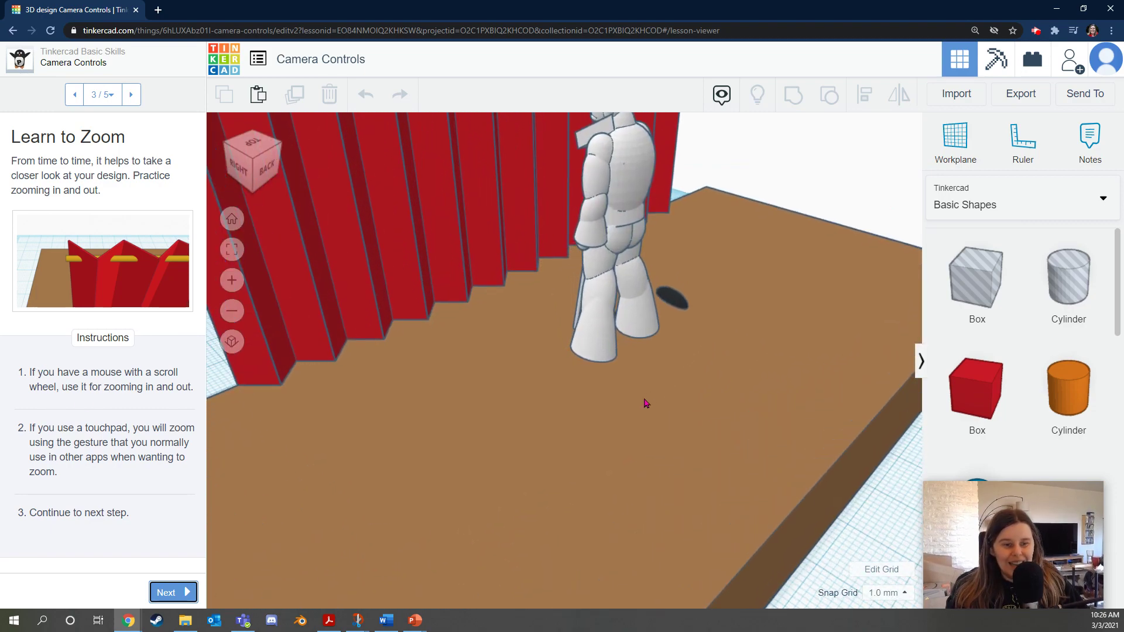
scroll(646, 403, "down", 3)
scroll(645, 403, "down", 3)
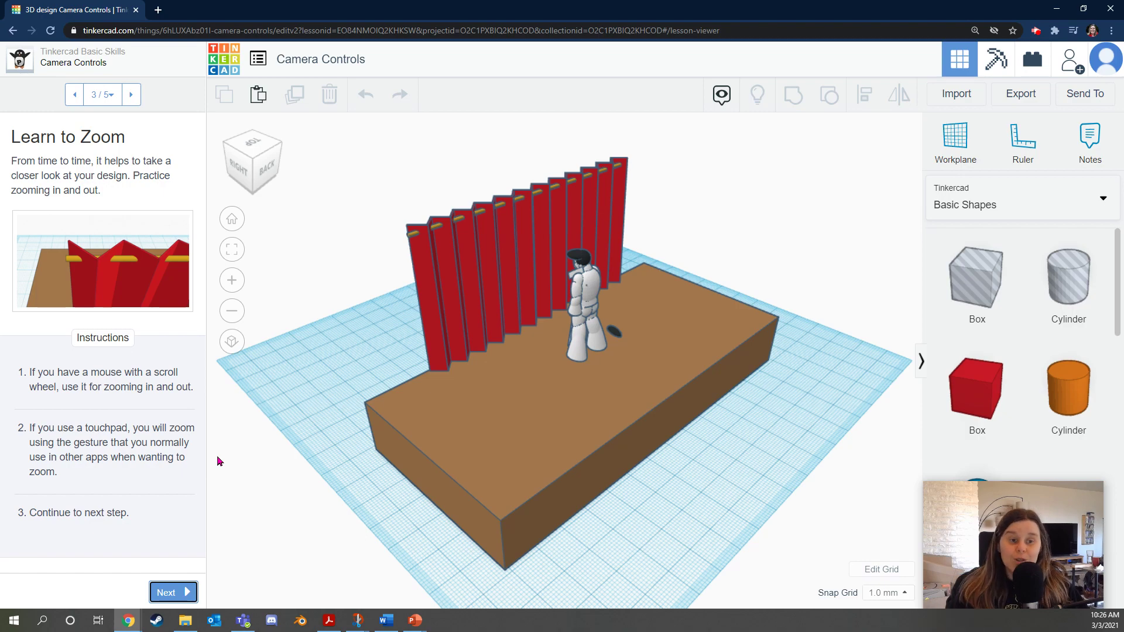
Zoom in and back out with the on-screen view controls, and fit the whole design in view
left_click(232, 281)
left_click(232, 280)
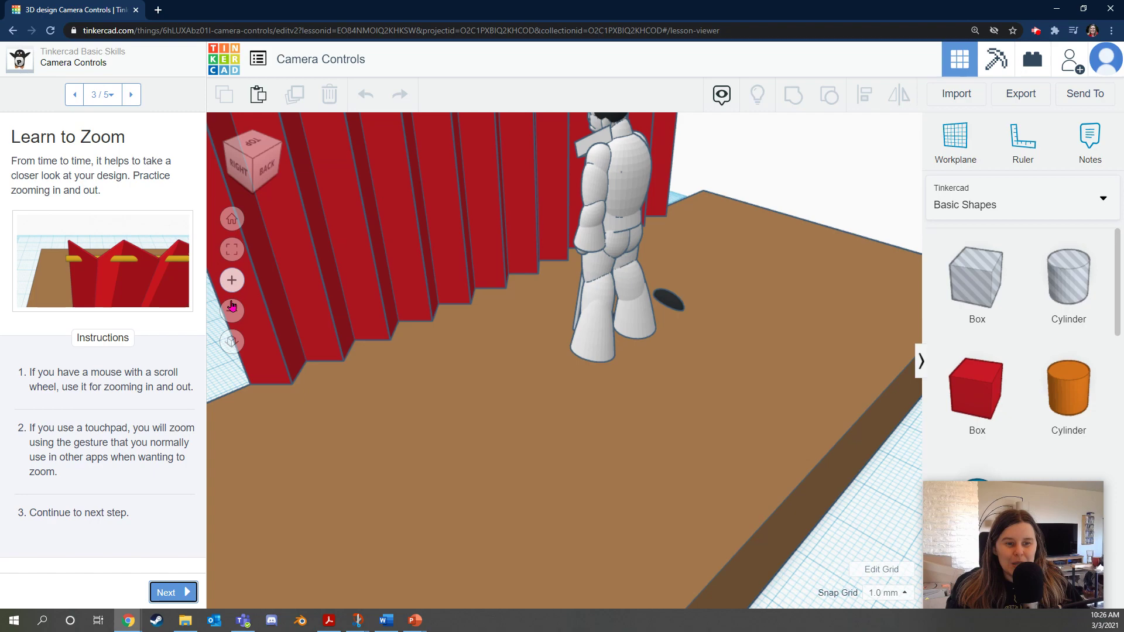
left_click(232, 311)
left_click(232, 310)
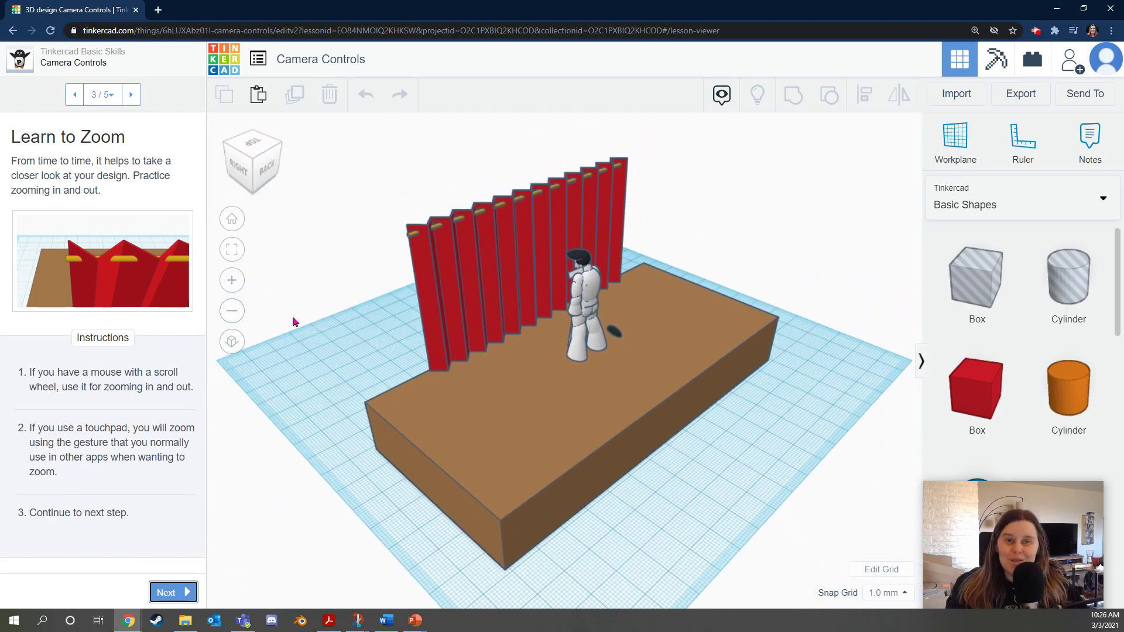
left_click(232, 250)
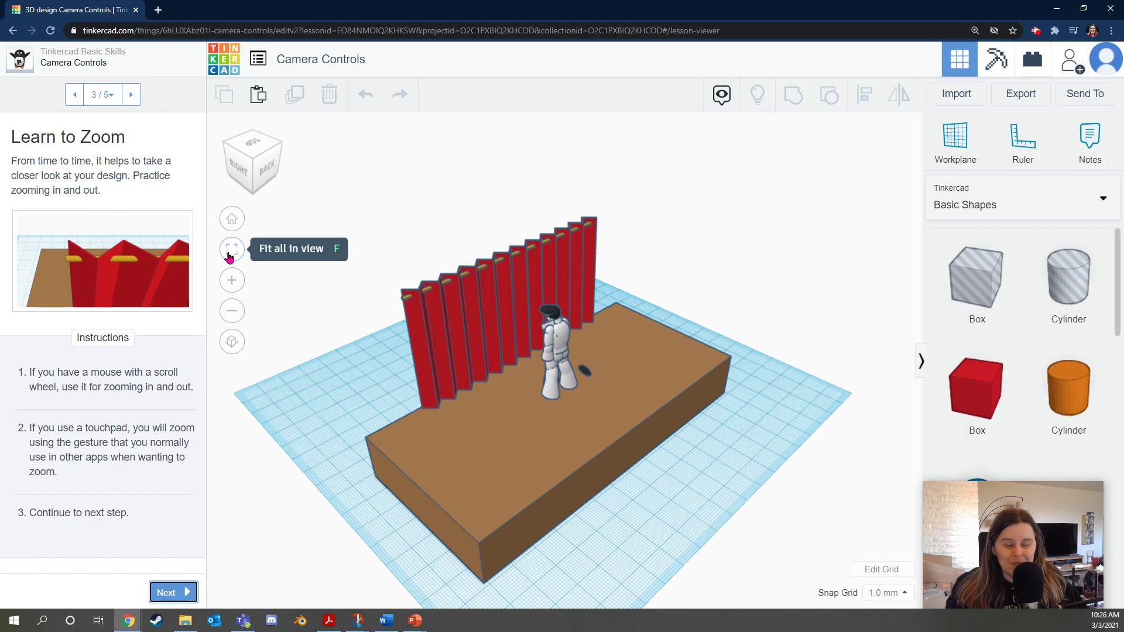
Continue to the Let's Look Around Faster page, read its instructions and practise rotating the view around the stage with the mouse
left_click_drag(253, 167, 275, 172)
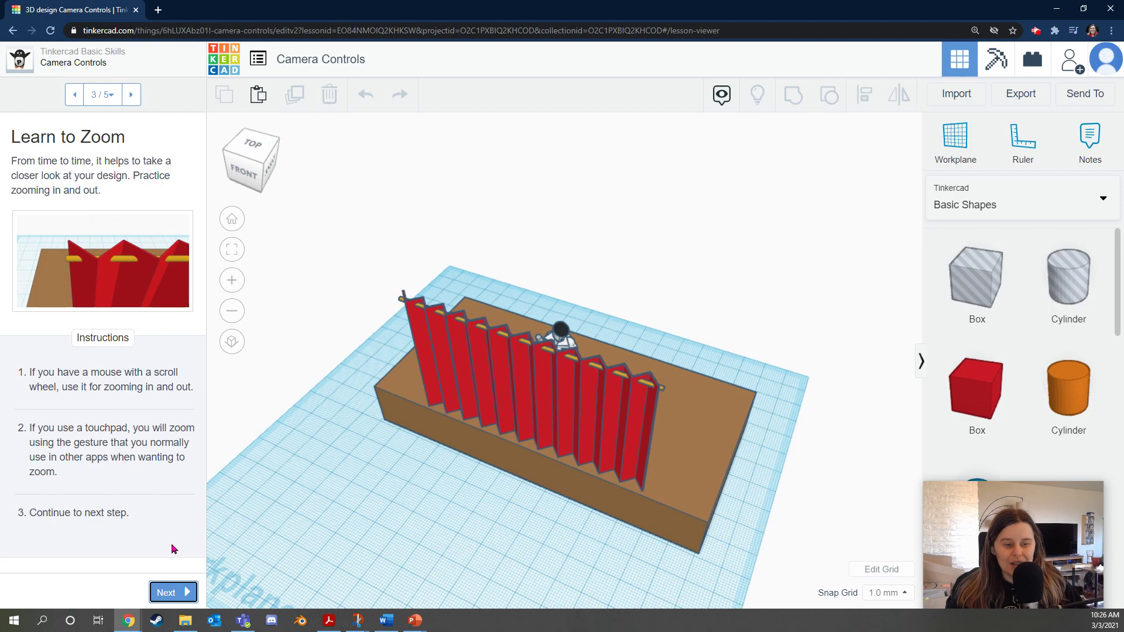
left_click(170, 593)
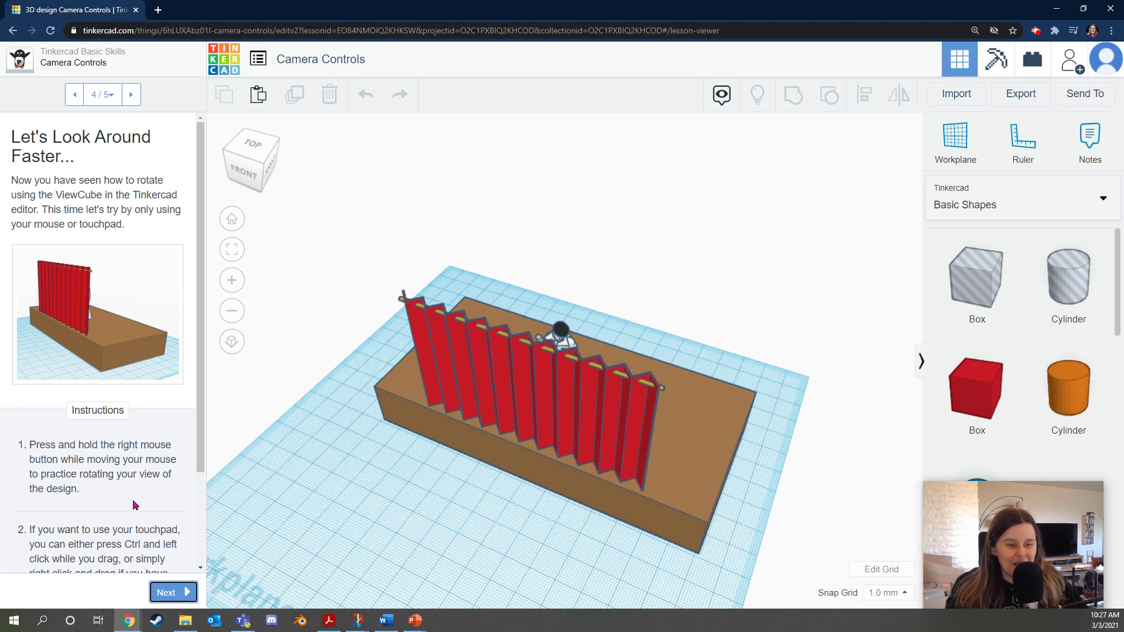
scroll(151, 466, "down", 2)
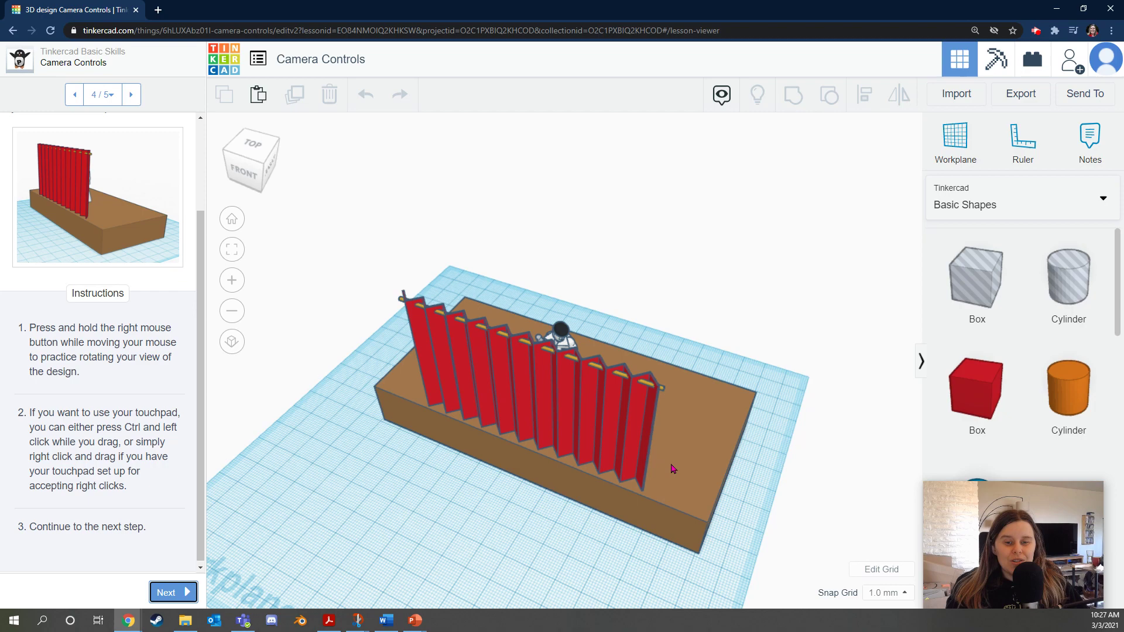
right_click_drag(673, 469, 554, 408)
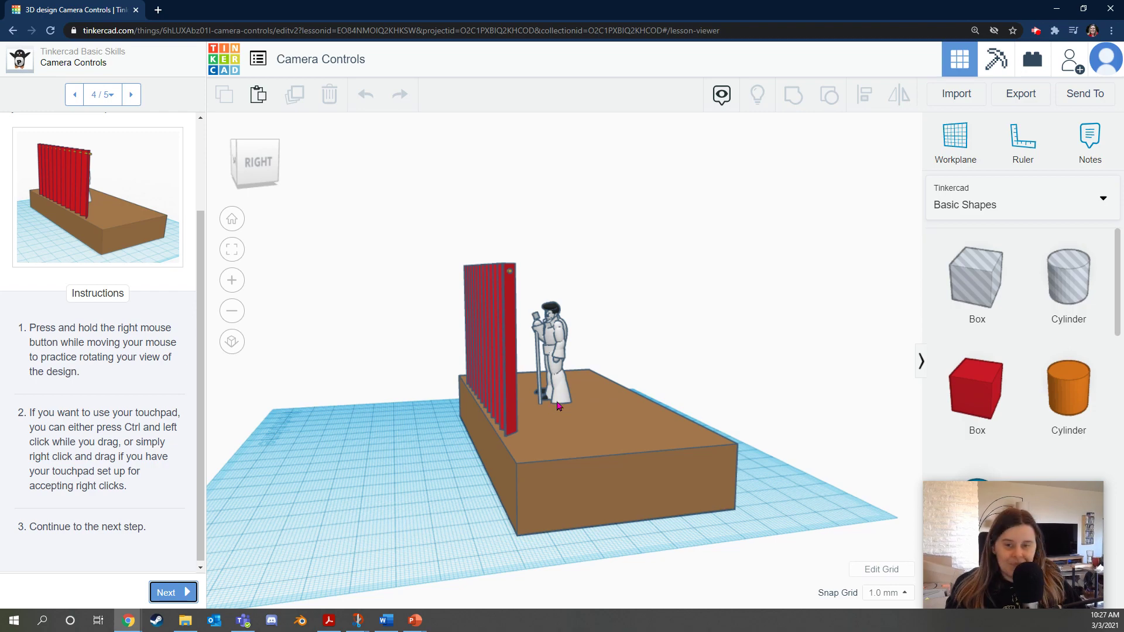
right_click_drag(703, 432, 743, 461)
Advance to the Congratulations page, rotate and zoom in on the figure, and finish the Camera Controls lesson
left_click(186, 594)
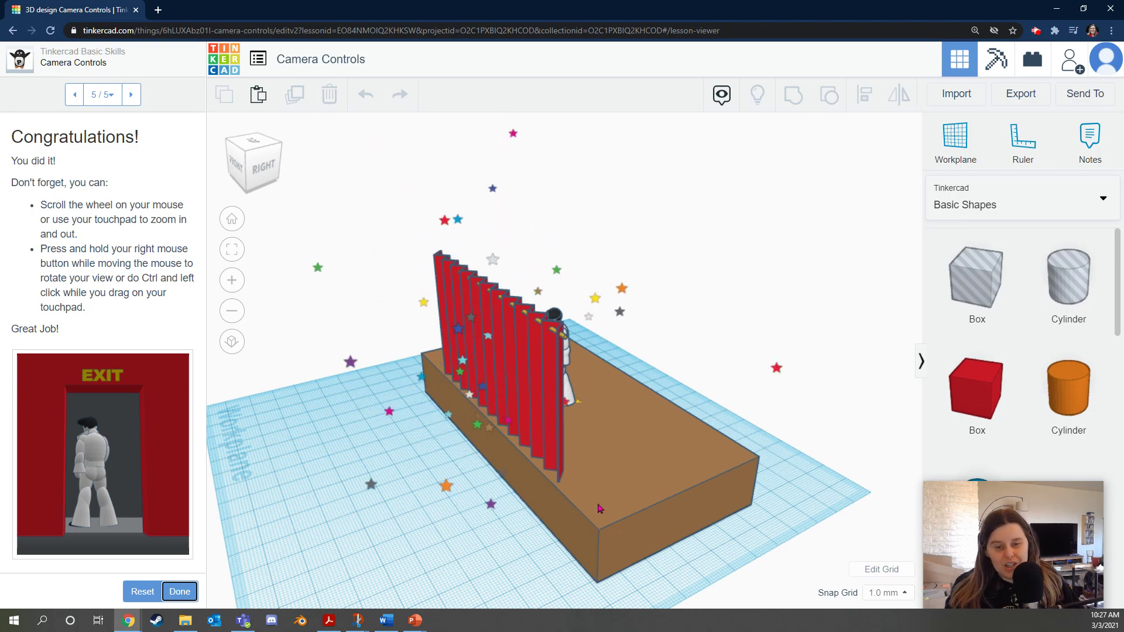
right_click_drag(599, 509, 595, 412)
scroll(588, 407, "up", 2)
scroll(580, 404, "up", 3)
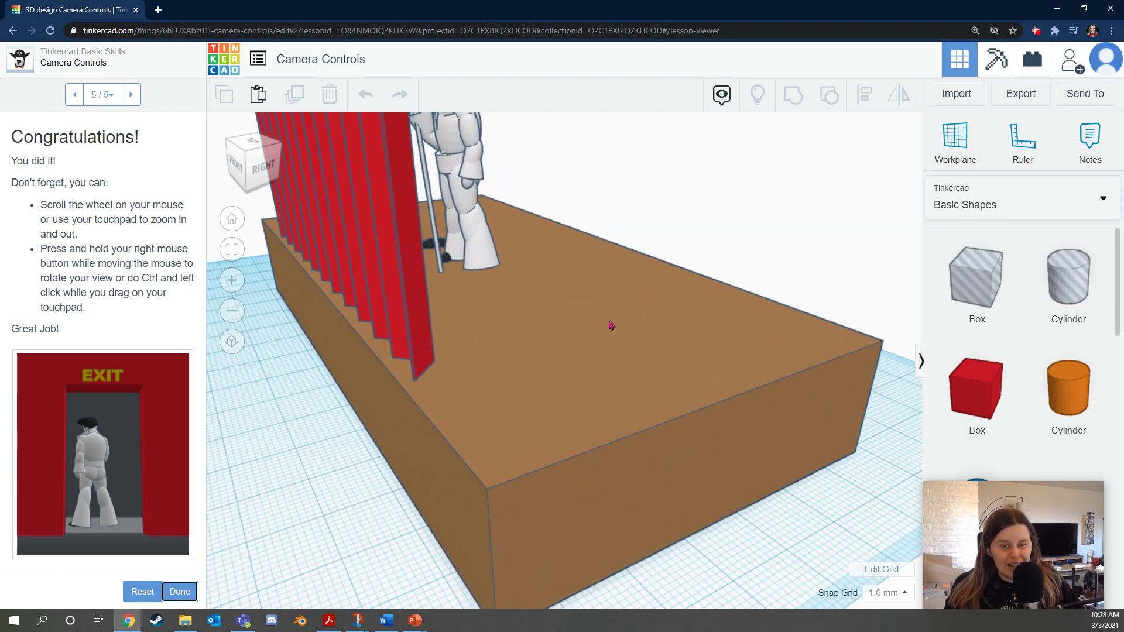
right_click_drag(609, 324, 630, 427)
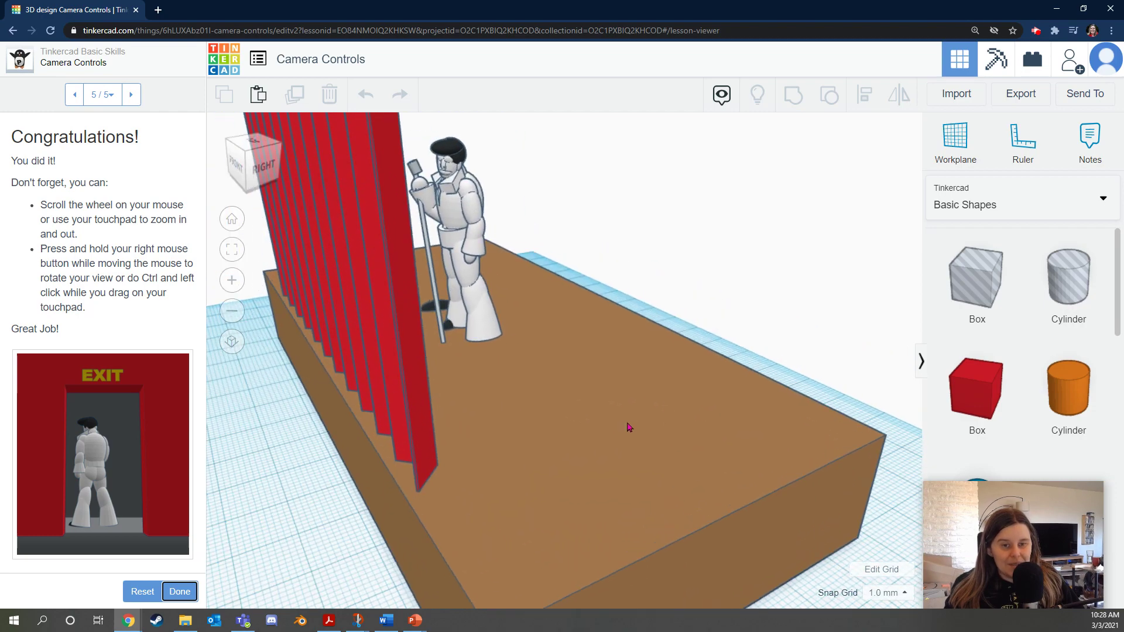
left_click(188, 598)
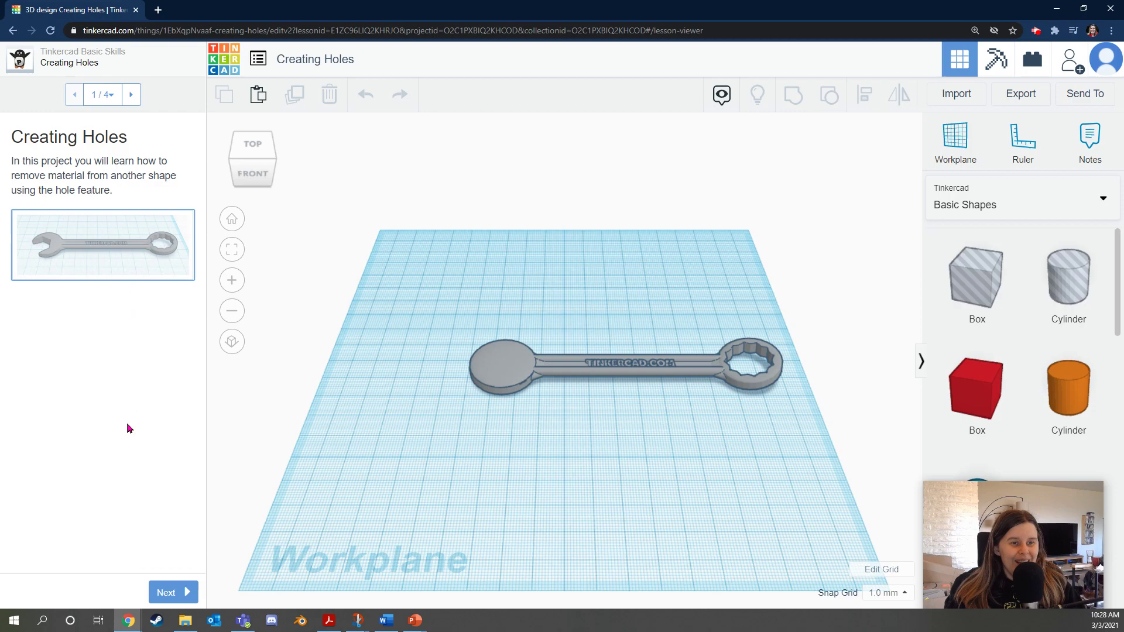
Continue to the second page of Creating Holes and place a blue Polygon in the orange outline on the wrench's solid head
left_click(170, 593)
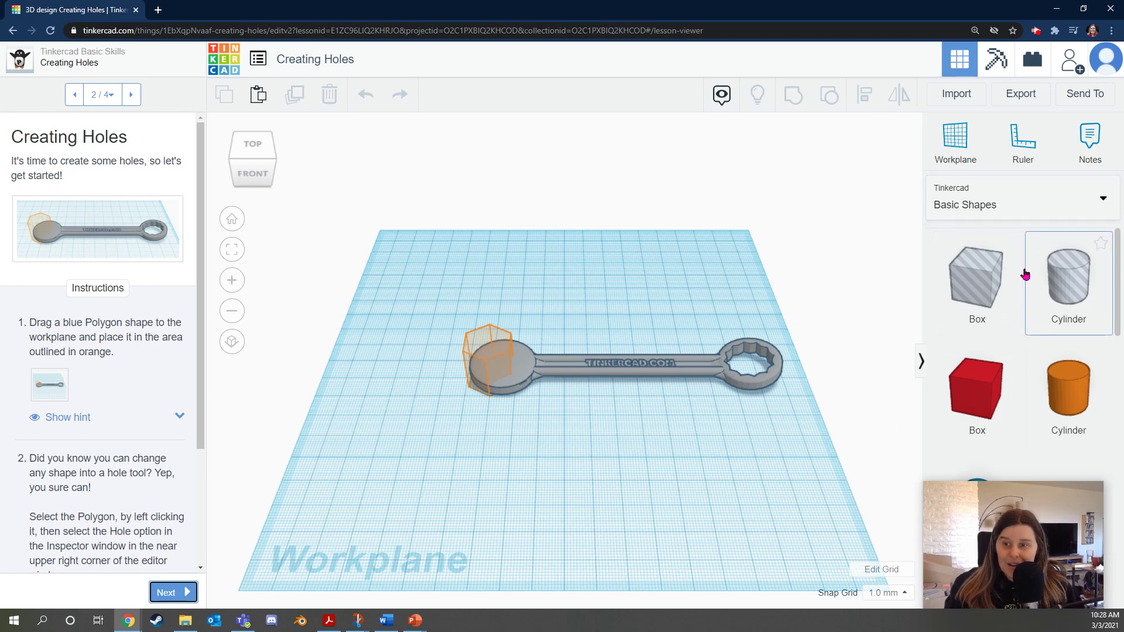
scroll(1044, 252, "down", 2)
scroll(1043, 252, "down", 8)
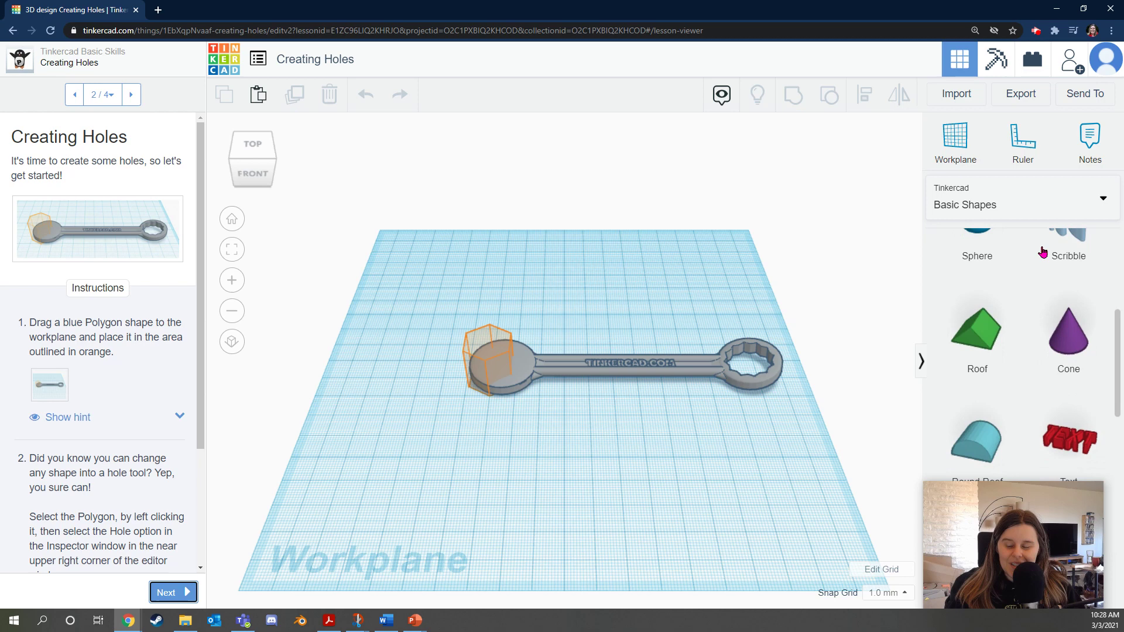
scroll(1037, 258, "down", 2)
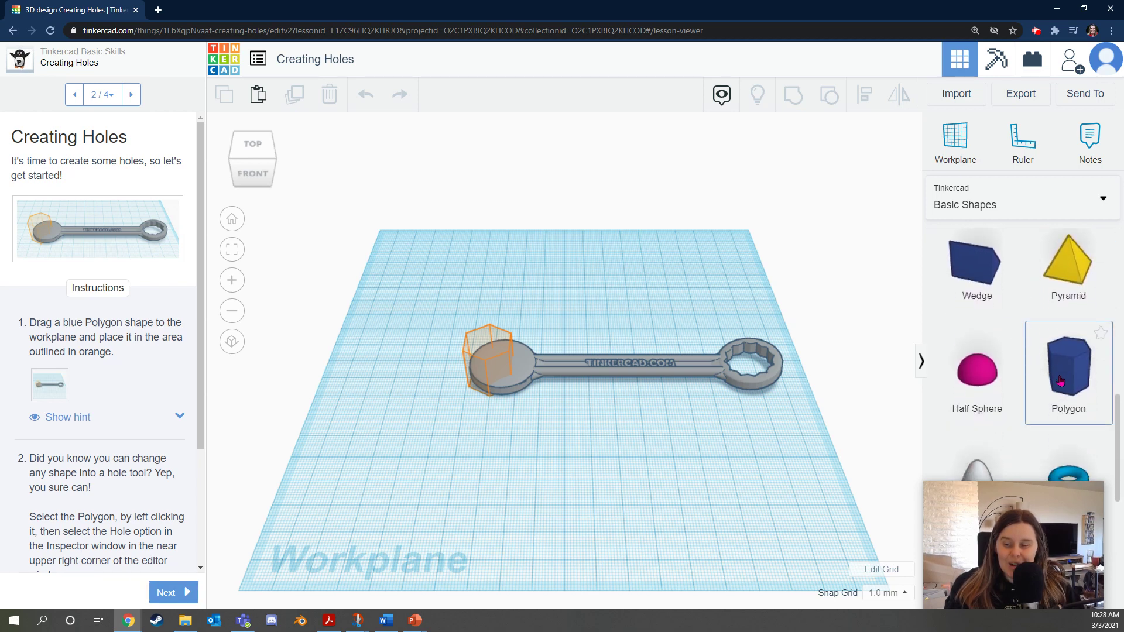
left_click_drag(1061, 381, 493, 383)
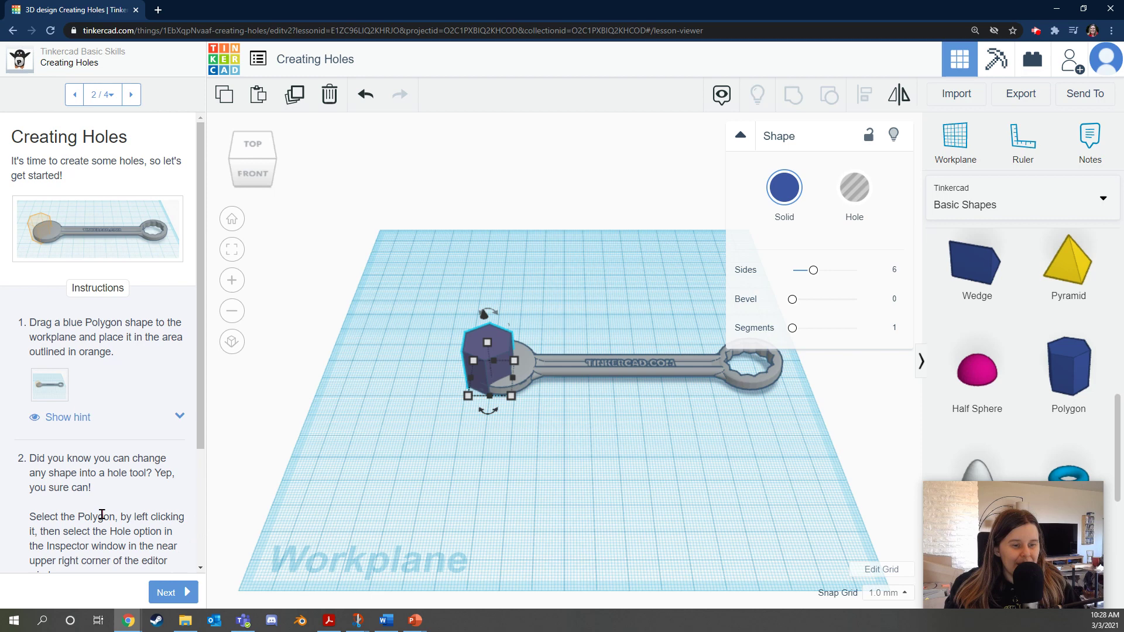
Read the remaining instructions and change the Polygon on the wrench head into a hole
scroll(127, 367, "down", 2)
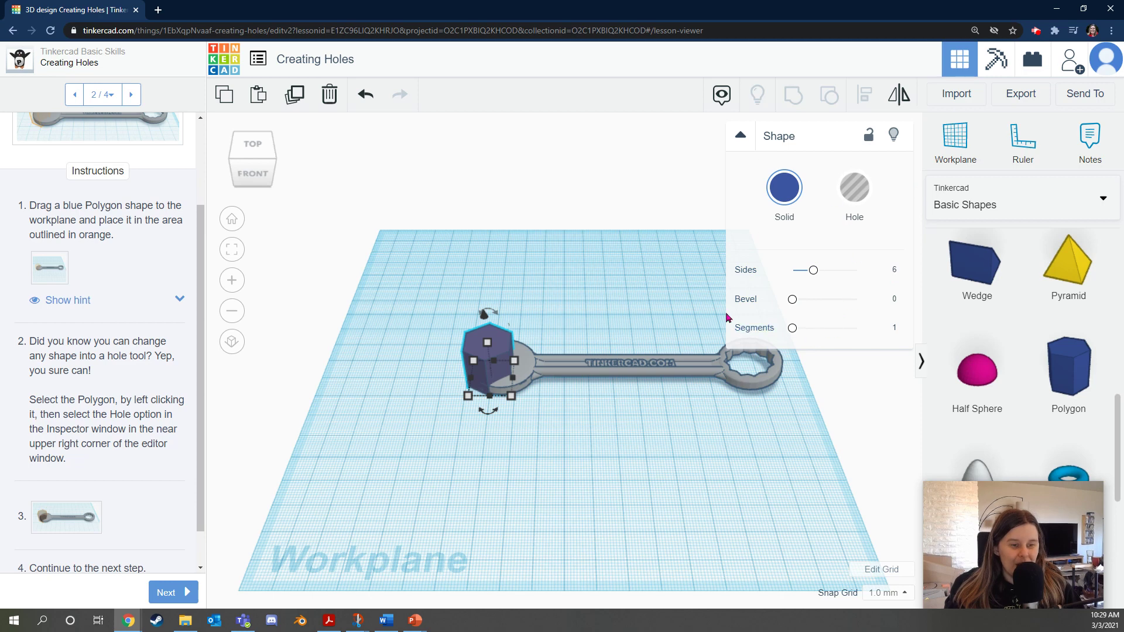
left_click(851, 199)
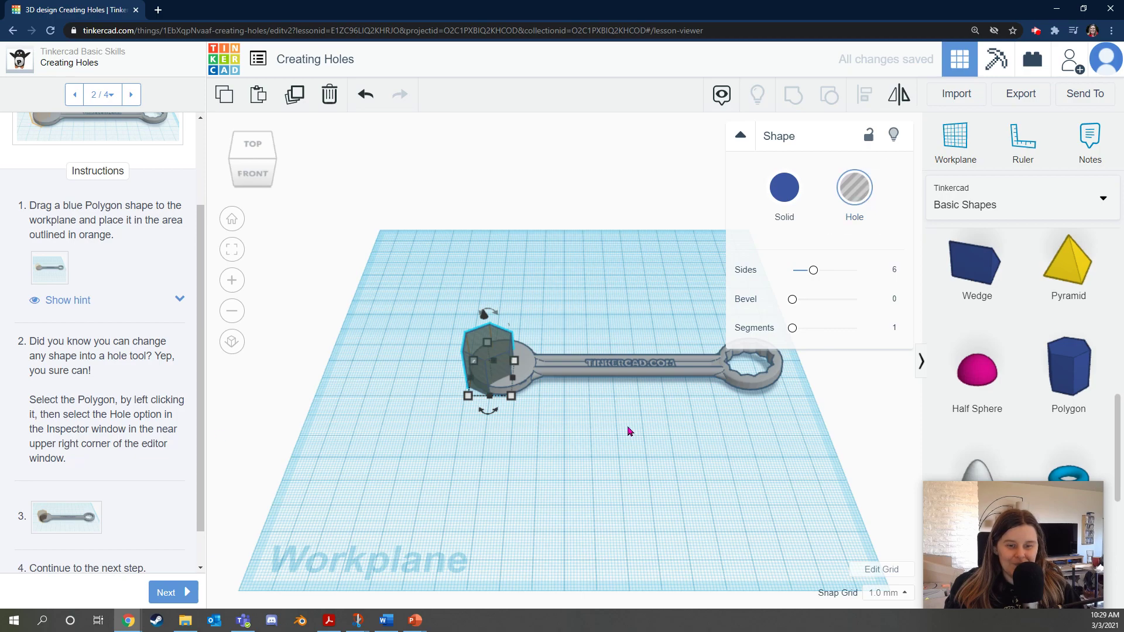
right_click_drag(593, 426, 594, 401)
Continue to the Group the Shapes page and group the wrench with the Polygon hole to cut the jaw opening
left_click(171, 594)
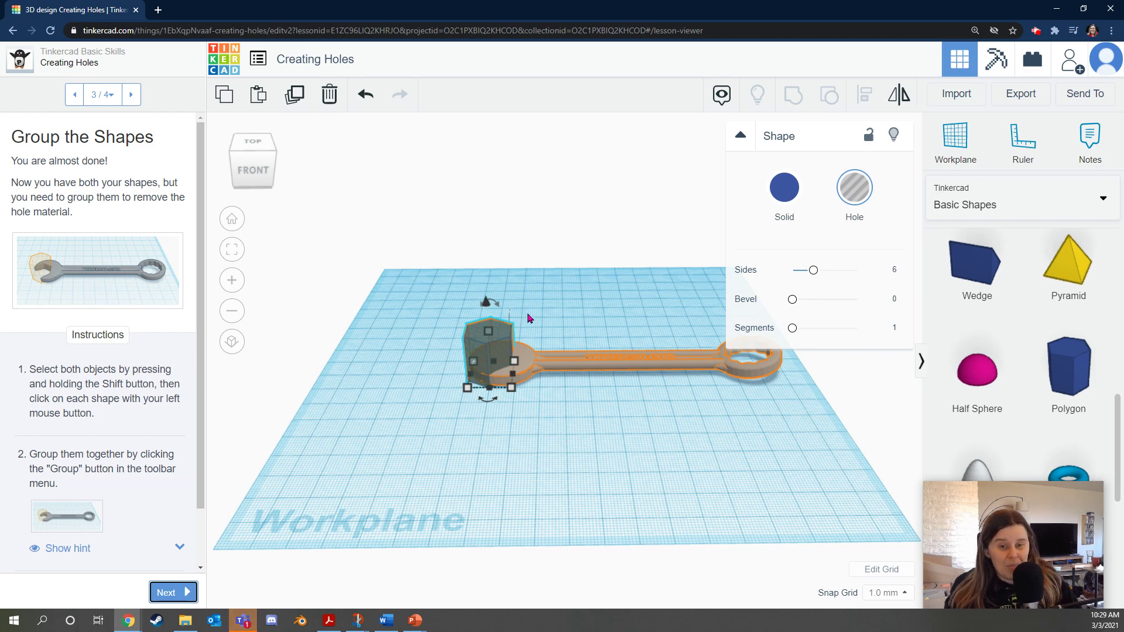
left_click(562, 360, "shift")
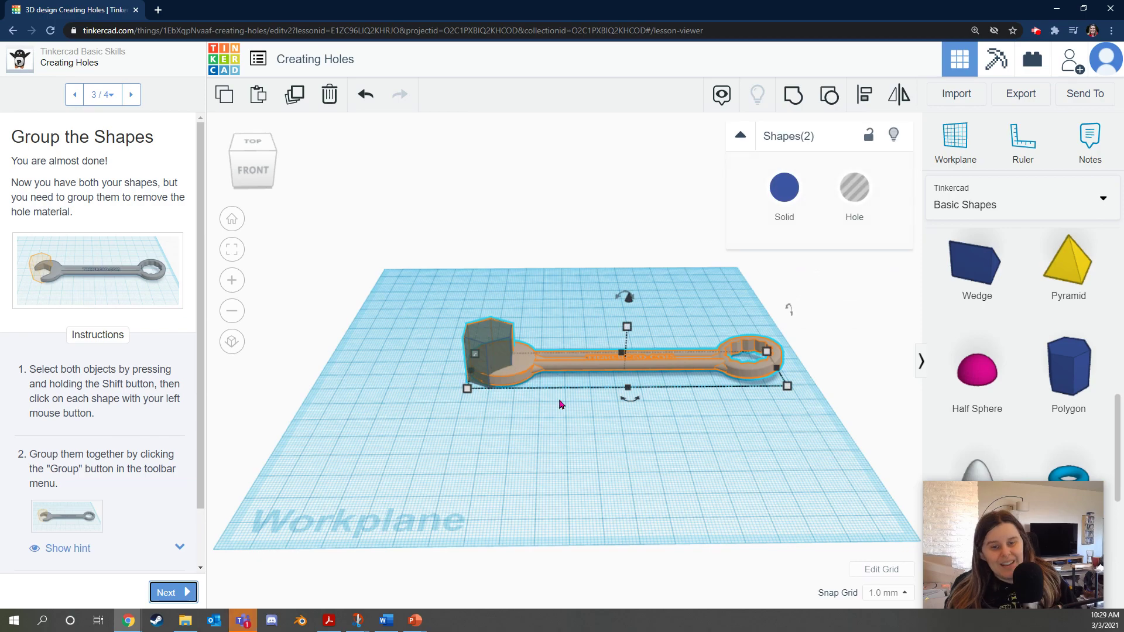
scroll(594, 433, "up", 10)
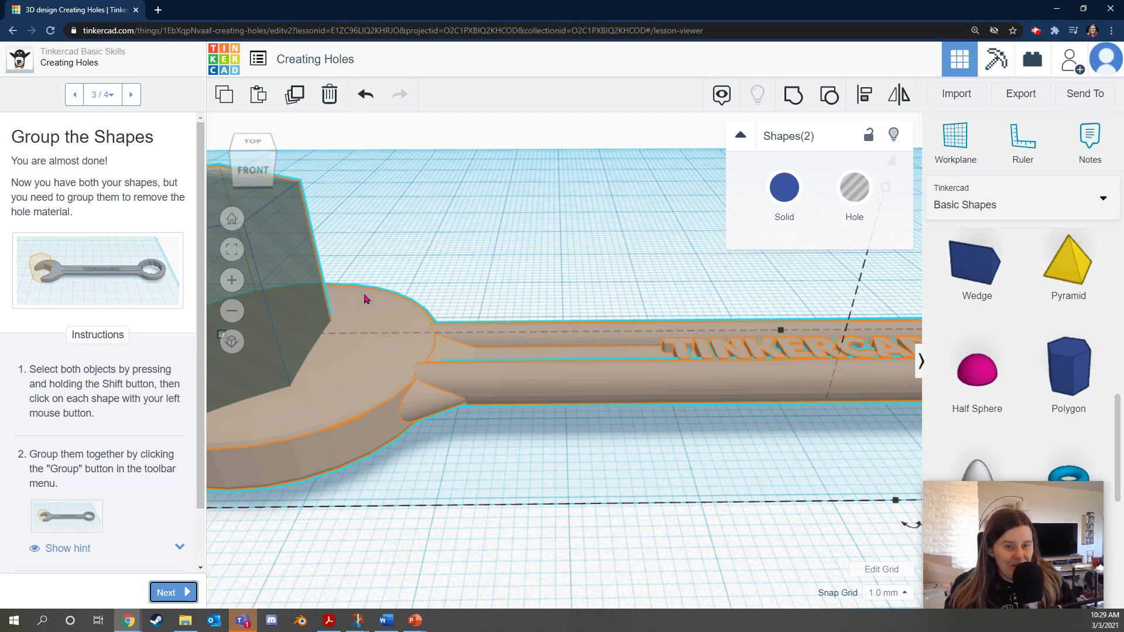
scroll(565, 447, "down", 3)
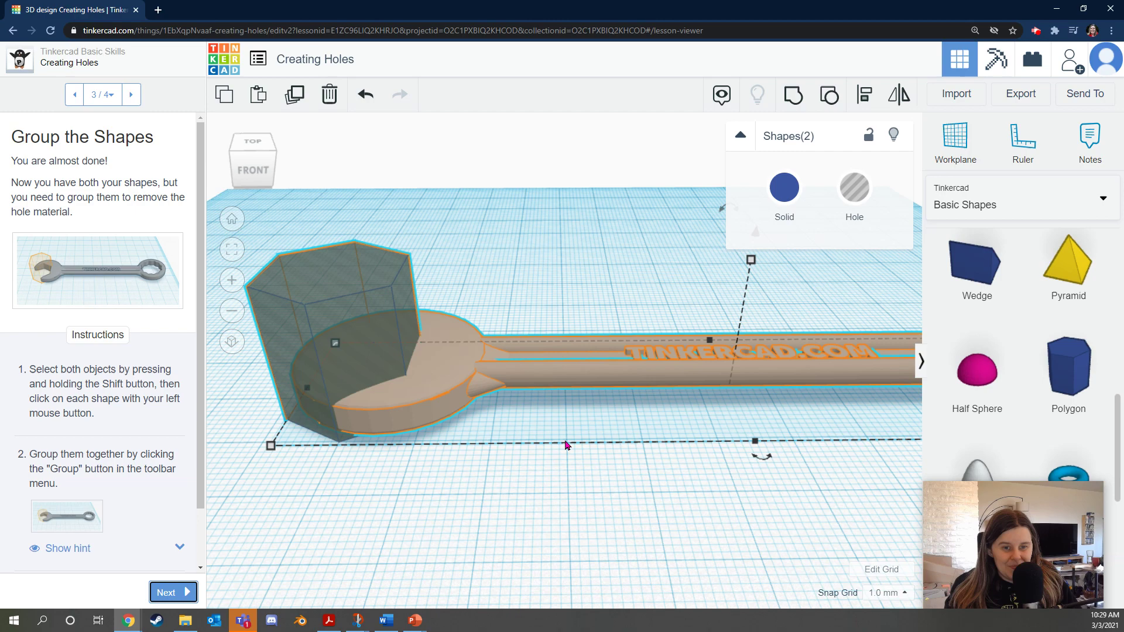
left_click(795, 109)
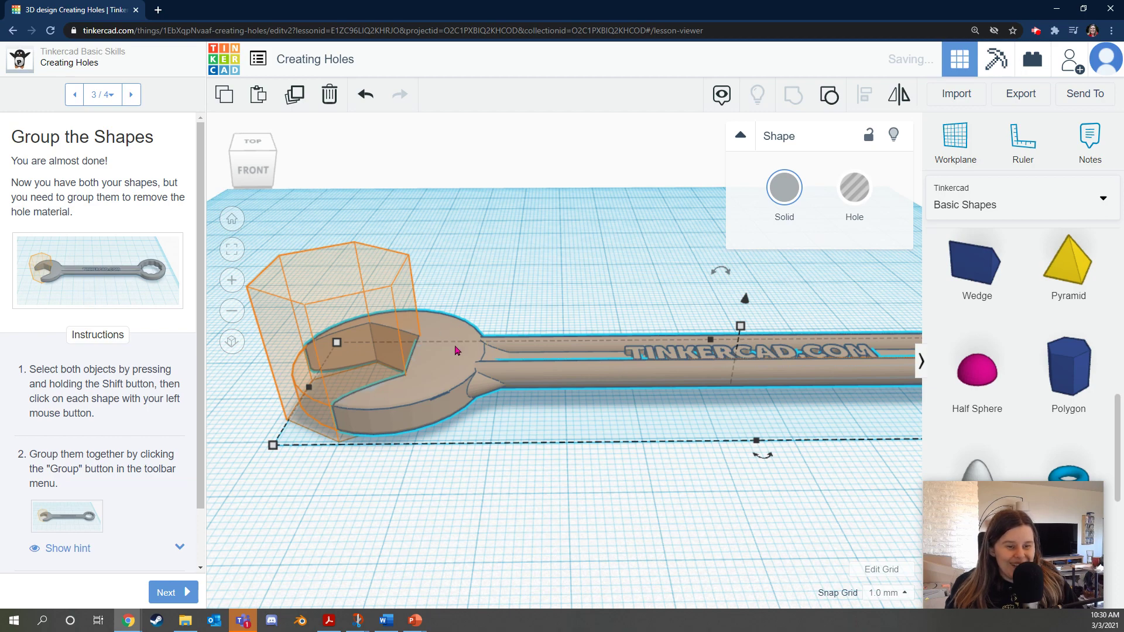
Advance to the Congratulations page, look over the finished wrench and complete the Creating Holes lesson
left_click(179, 592)
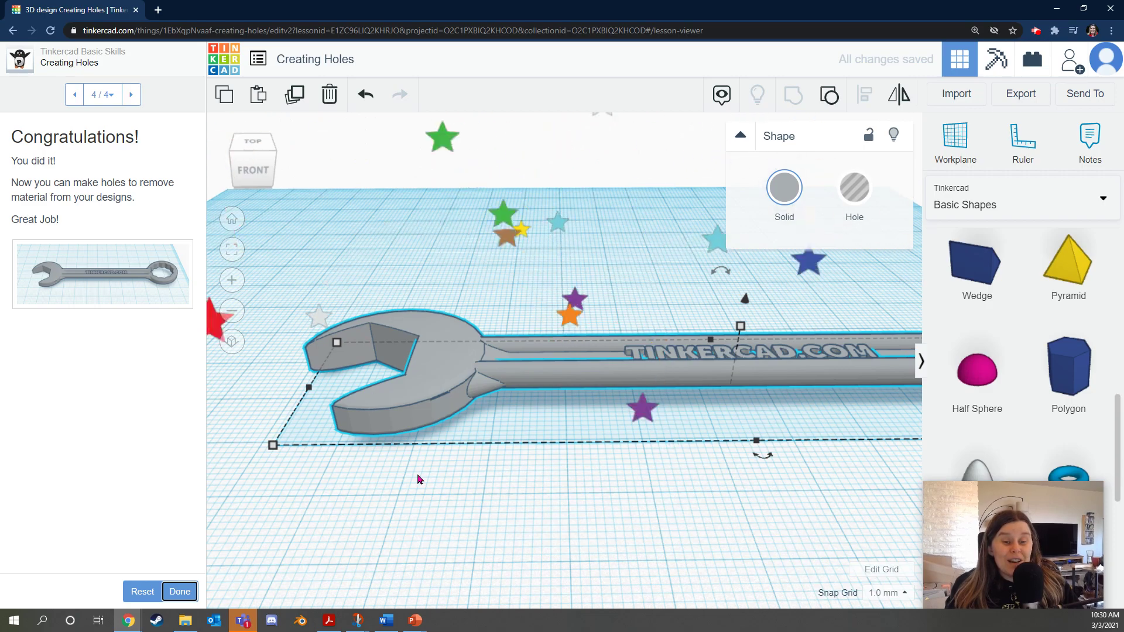
right_click_drag(418, 477, 609, 464)
scroll(573, 492, "up", 3)
scroll(572, 492, "down", 5)
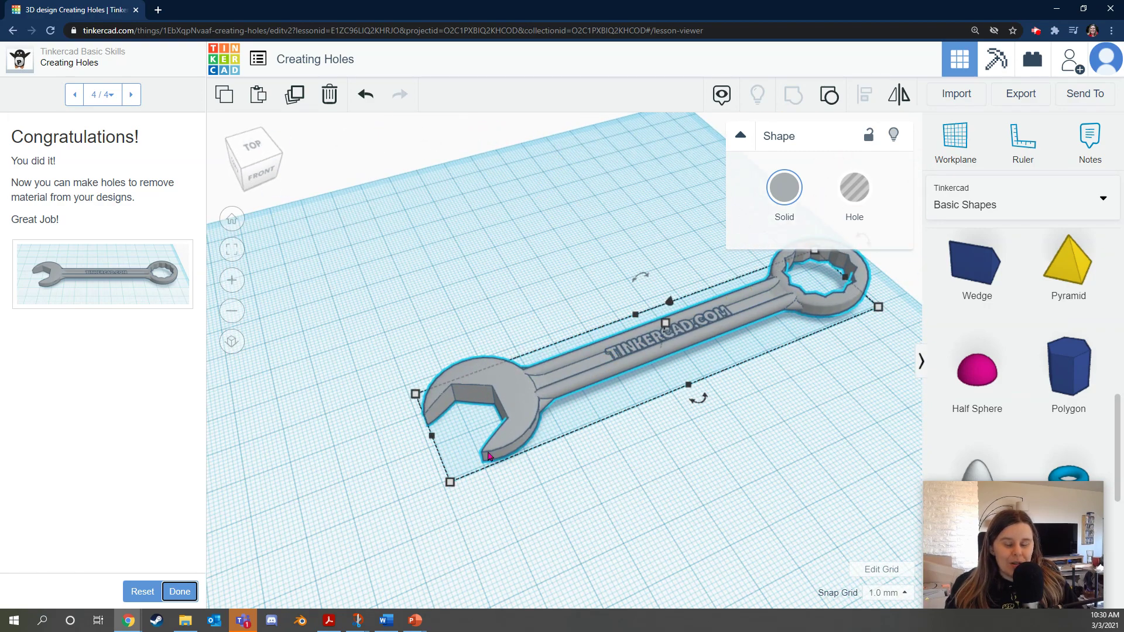
left_click_drag(588, 369, 577, 396)
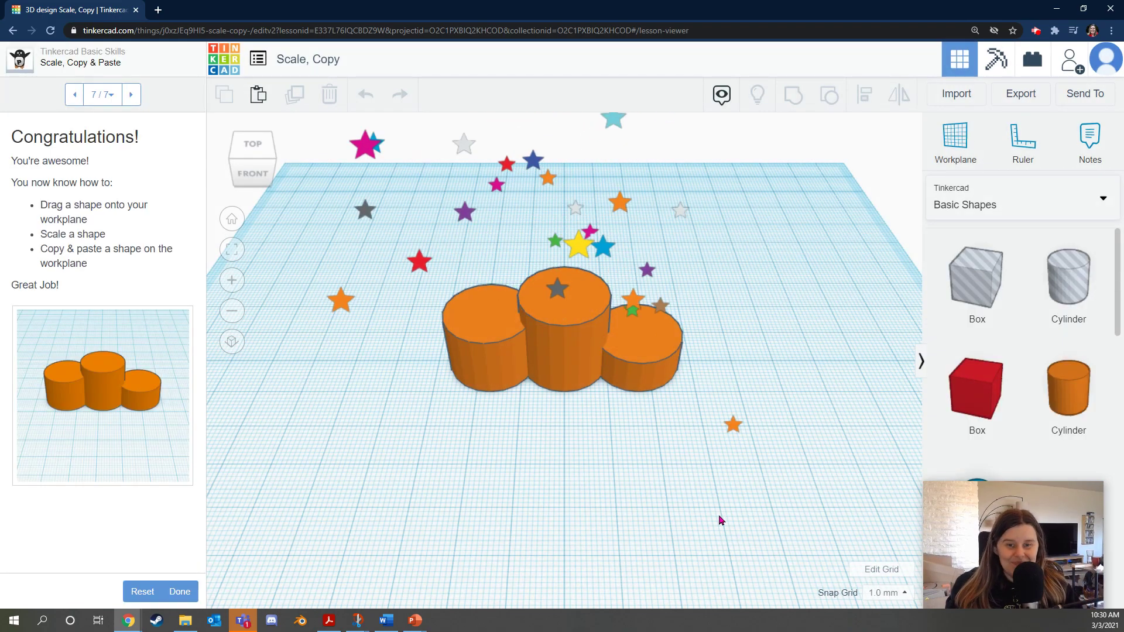
Reset the Scale, Copy & Paste lesson and continue to the Add Shapes to the Workplane page
left_click(136, 592)
left_click(750, 361)
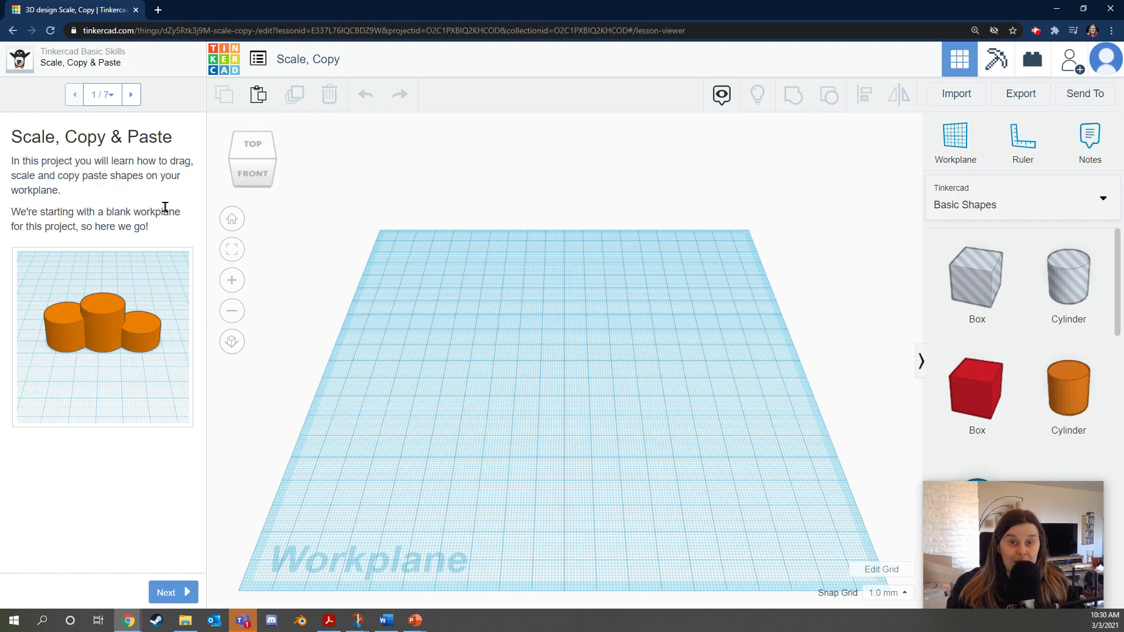
left_click(176, 593)
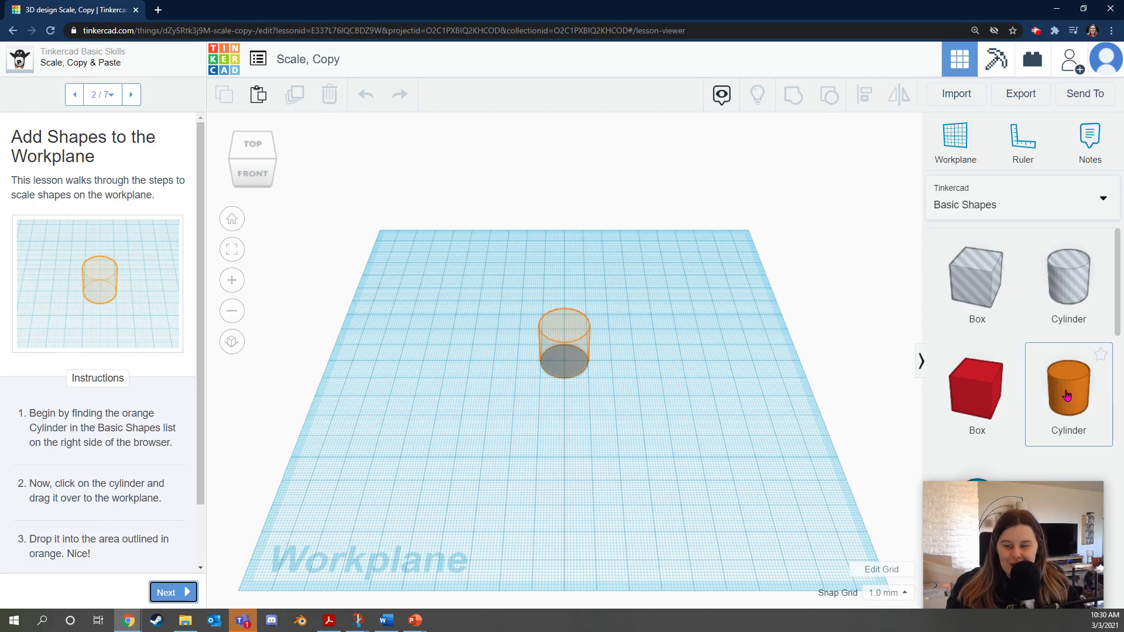
Place an orange Cylinder on the workplane and shift it by -1.00 mm to match the orange outline
left_click_drag(1067, 396, 567, 366)
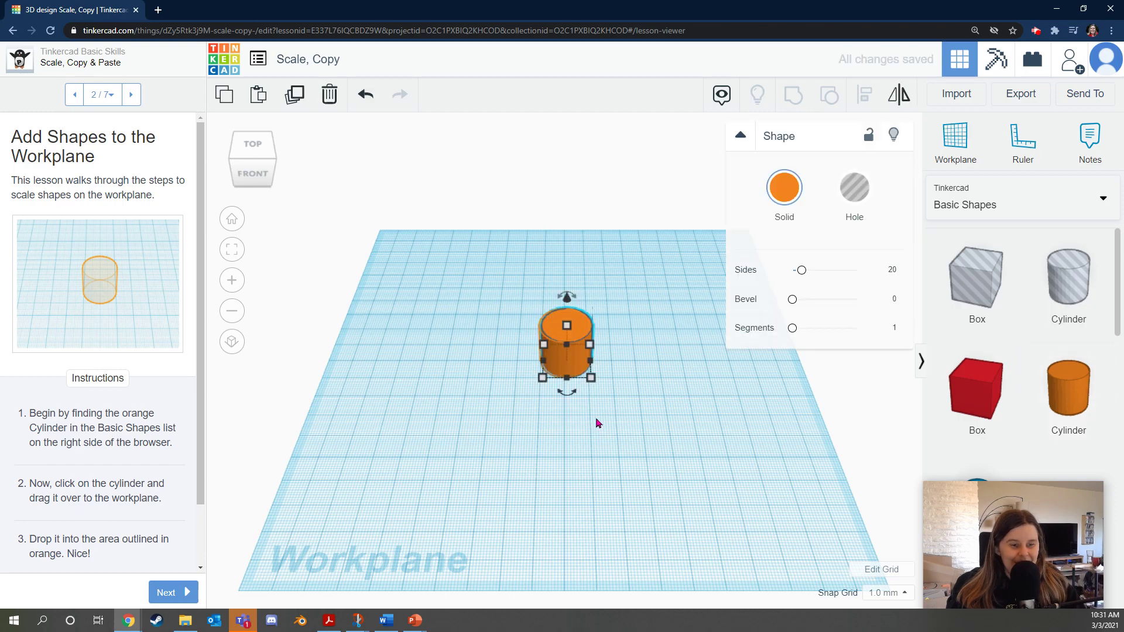
scroll(597, 423, "up", 5)
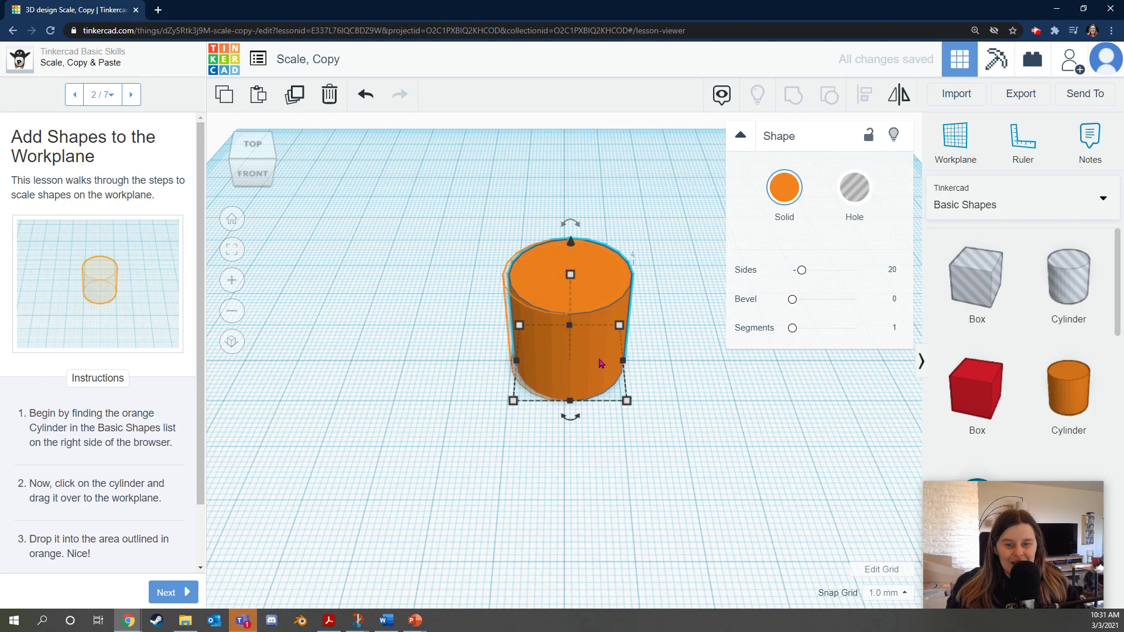
mouse_move(598, 363)
left_mouse_down()
mouse_move(580, 363)
mouse_move(592, 362)
left_mouse_up()
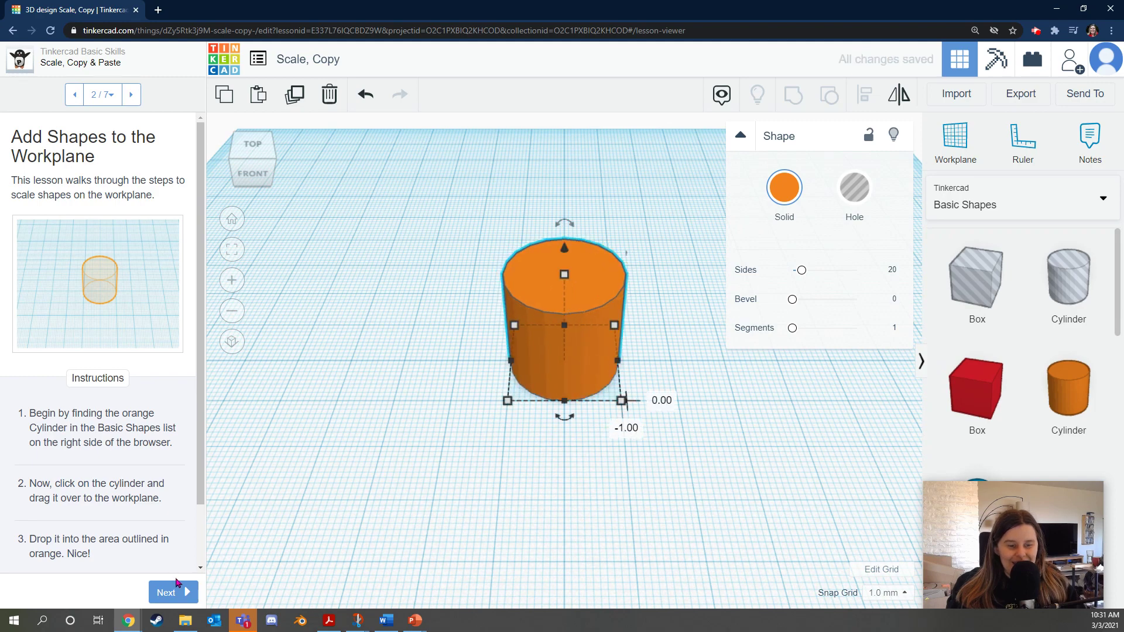
Advance through the next two pages, adding a second orange Cylinder in the outline and scaling its height to 15 mm
left_click(171, 593)
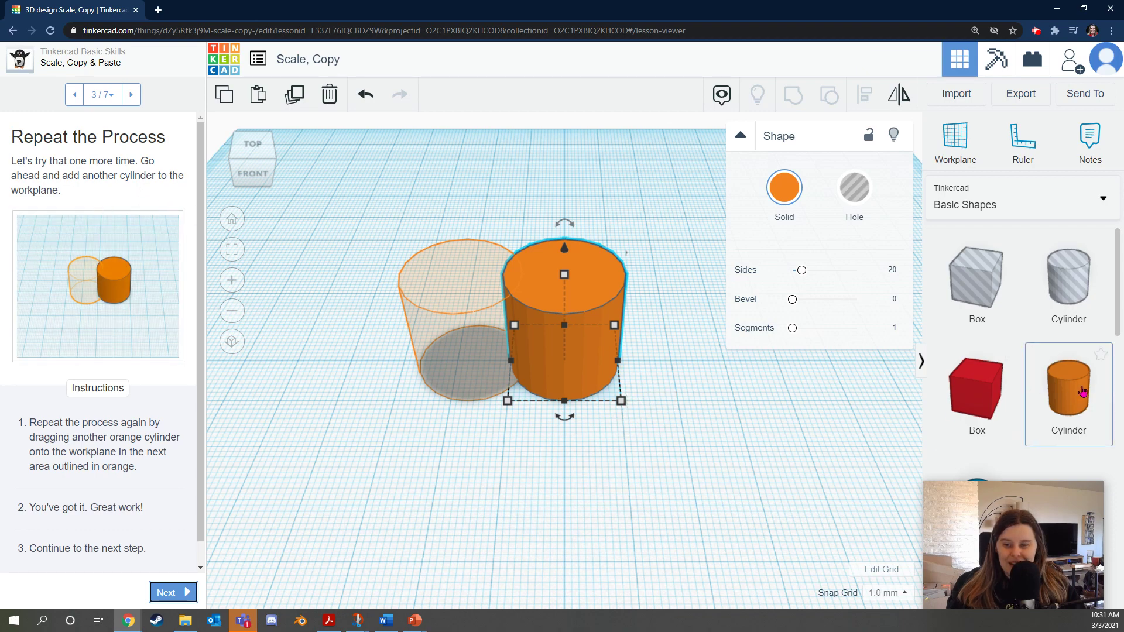
left_click_drag(1081, 391, 472, 369)
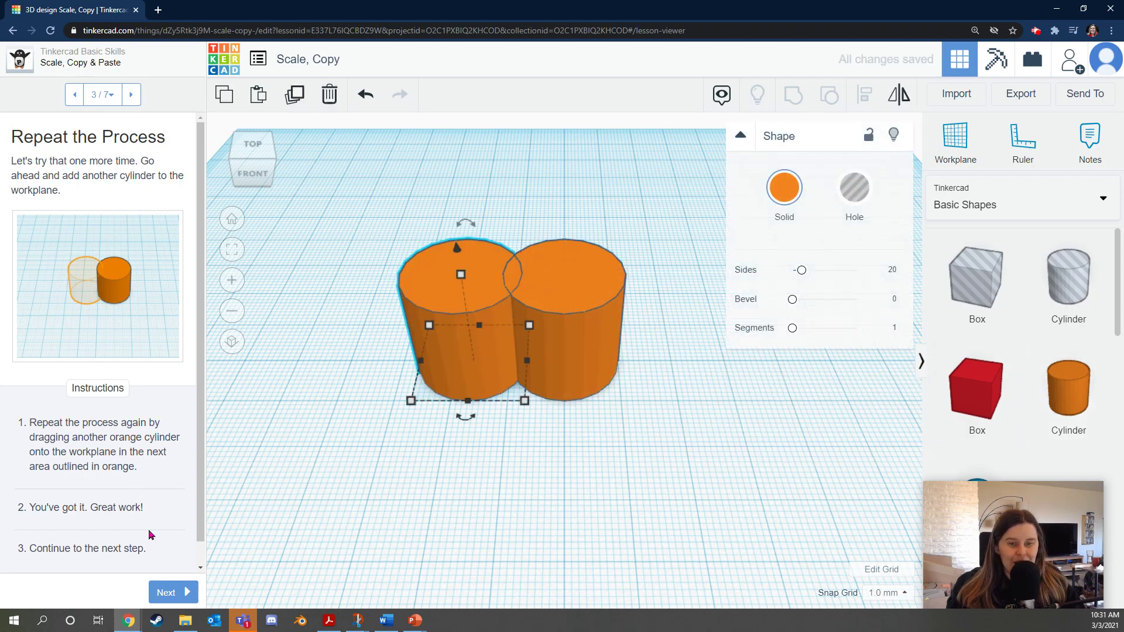
left_click(173, 593)
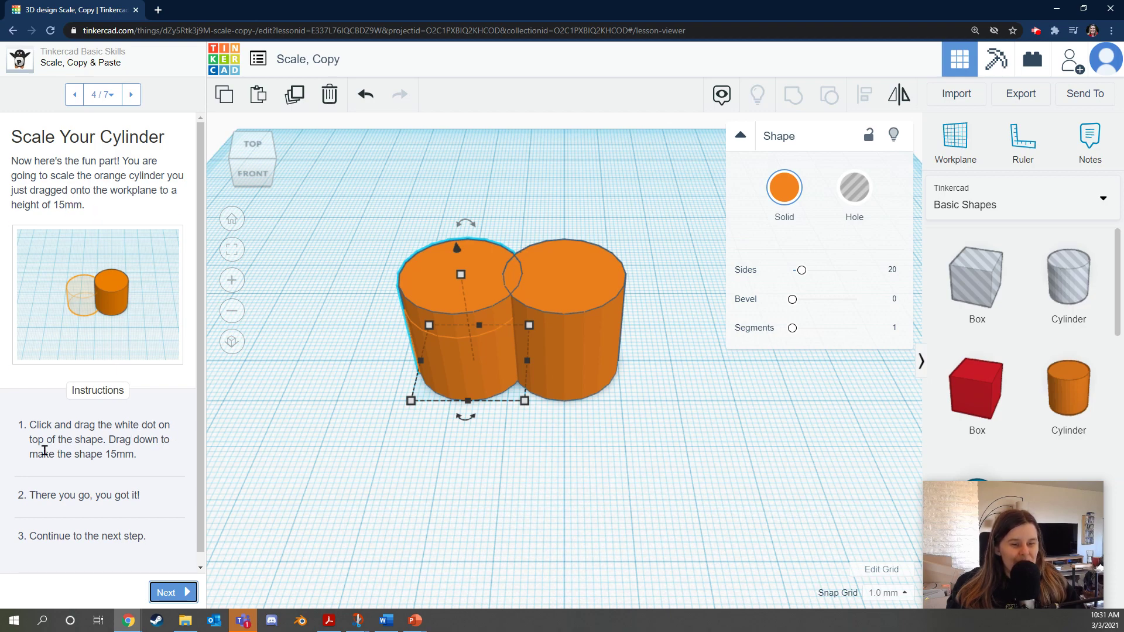
mouse_move(459, 275)
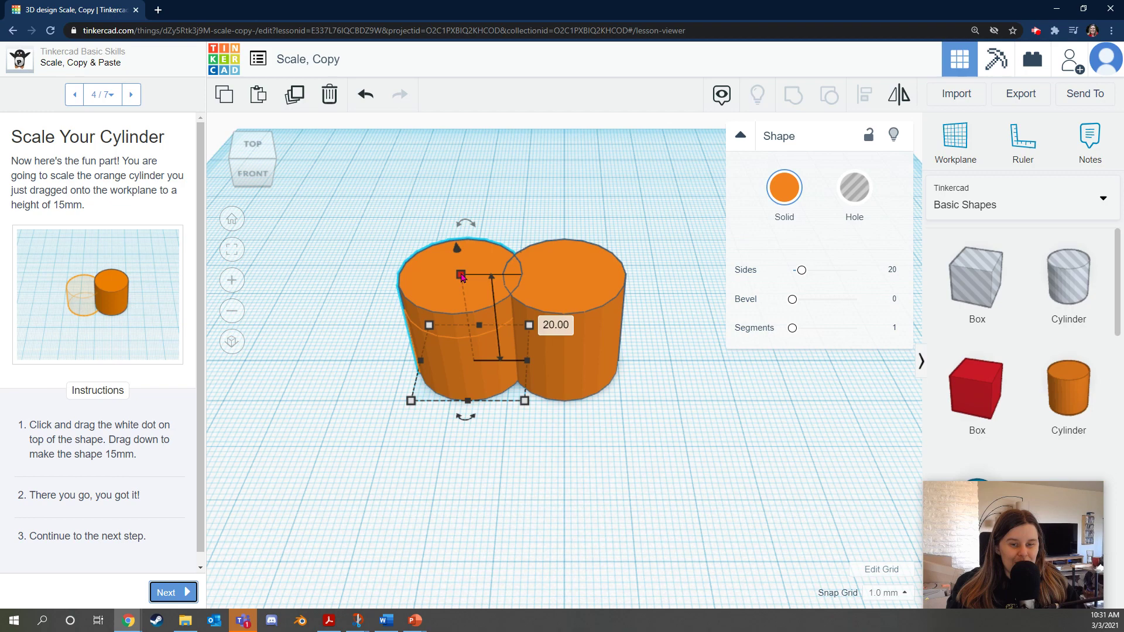
left_click_drag(462, 276, 462, 300)
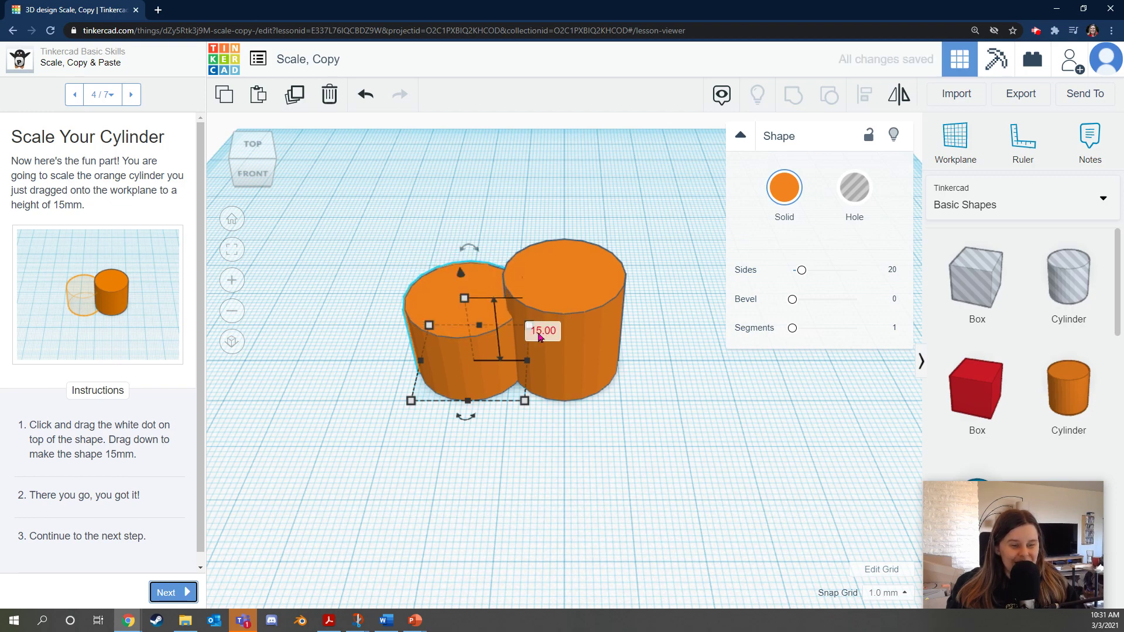
Continue to the Copy & Paste the Last Shape page, paste a copy of the tall cylinder and shift it 7.00 mm into the orange outline
left_click(176, 595)
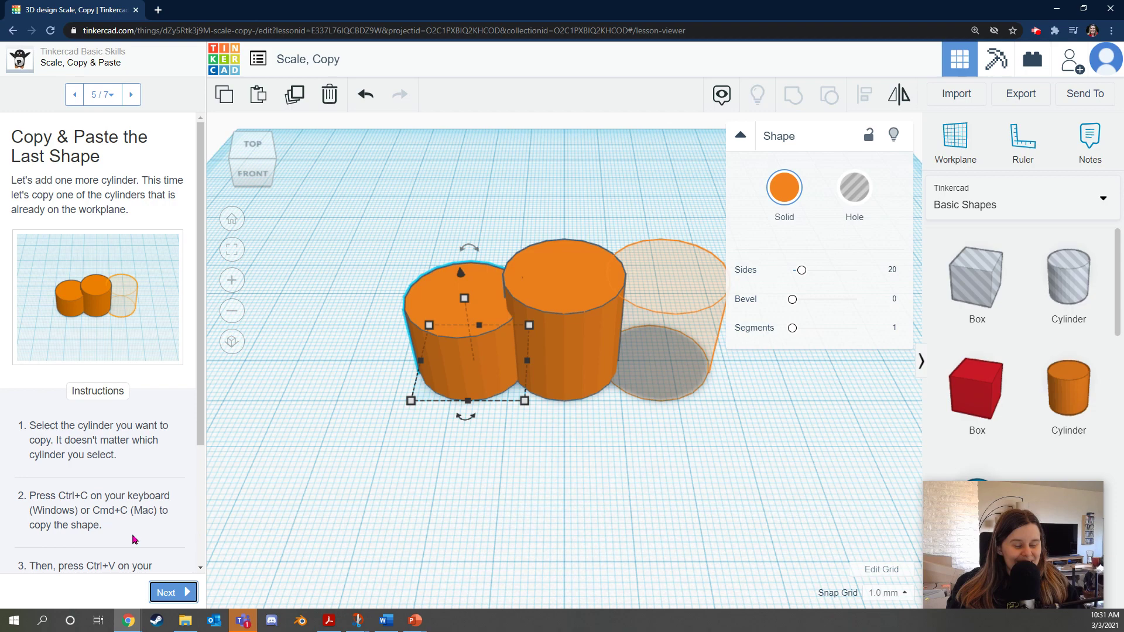
left_click(565, 323)
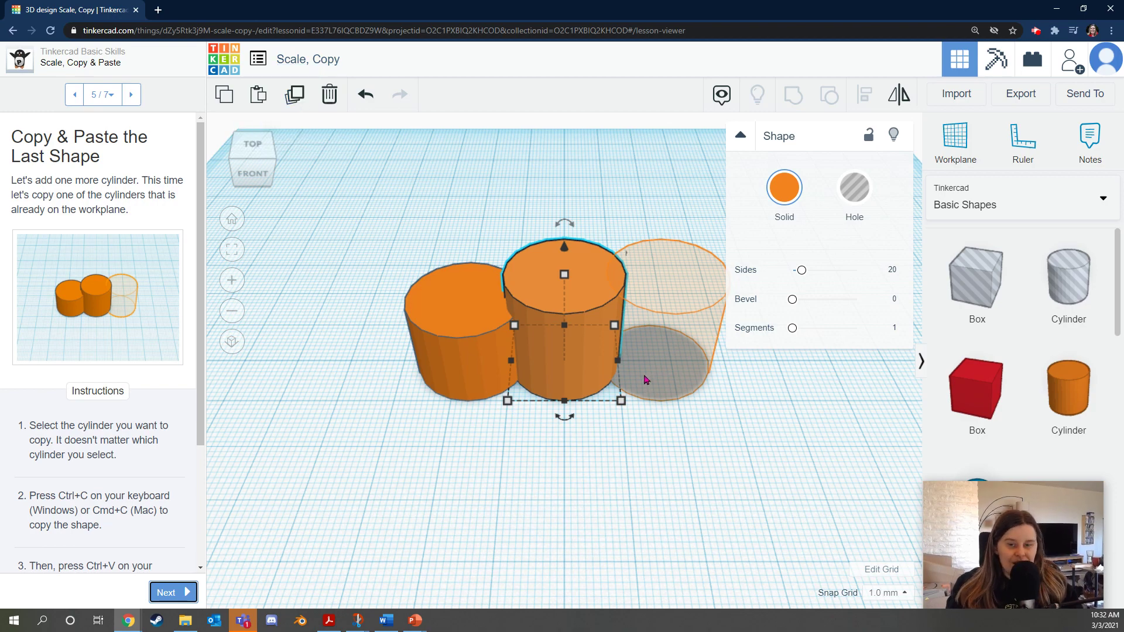
mouse_move(587, 360)
left_mouse_down()
mouse_move(634, 359)
mouse_move(584, 361)
left_mouse_up()
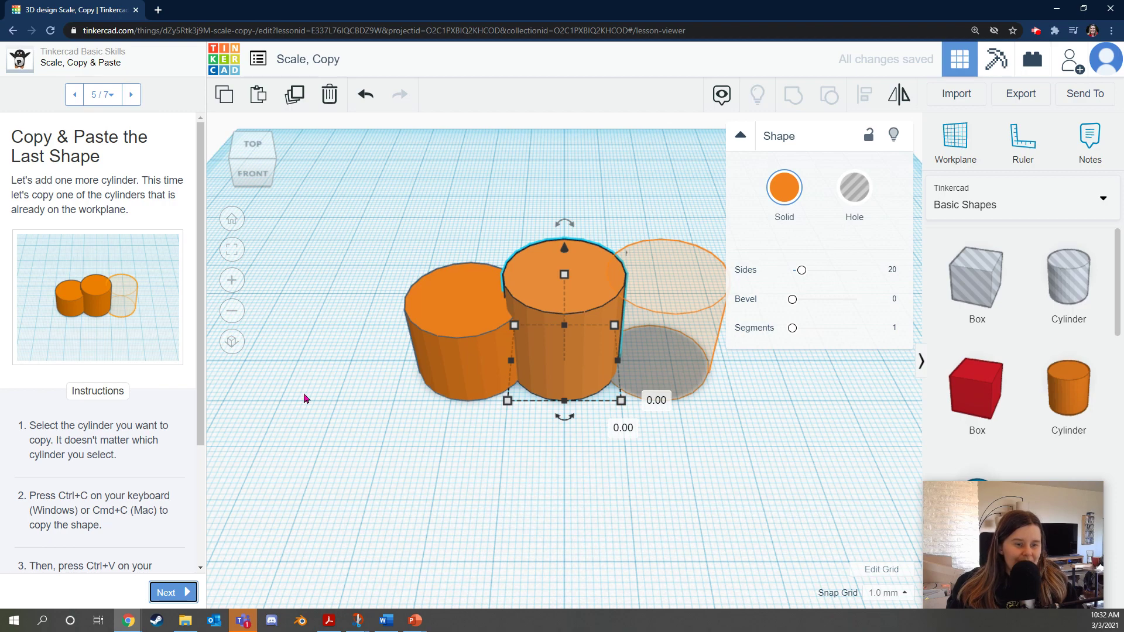
scroll(74, 423, "down", 3)
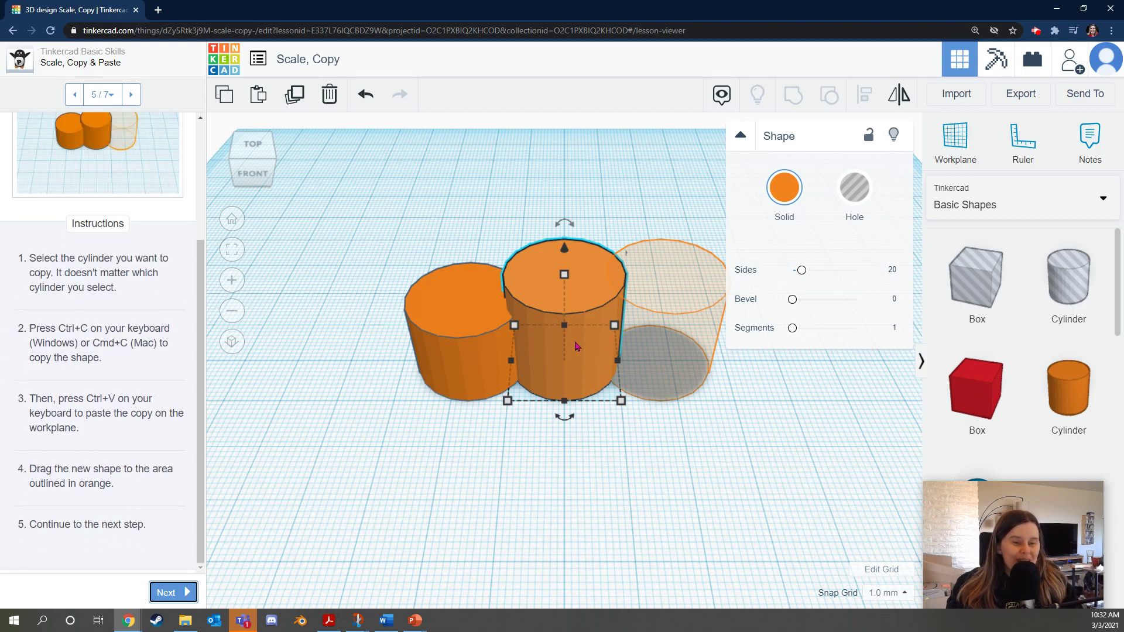
key("ctrl+v")
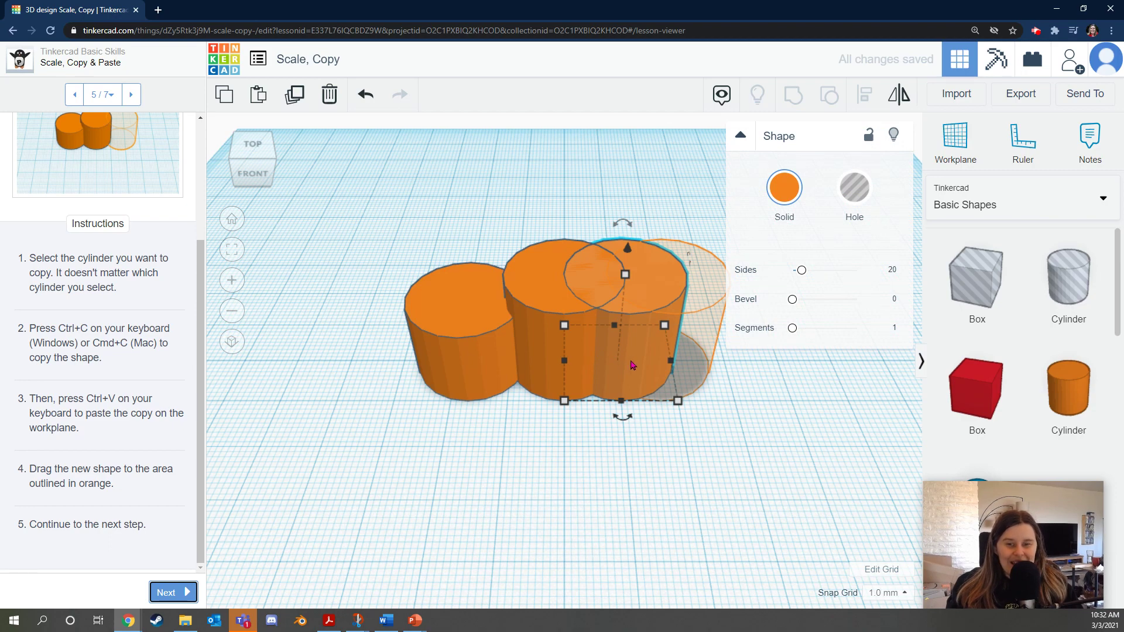
left_click_drag(632, 366, 675, 366)
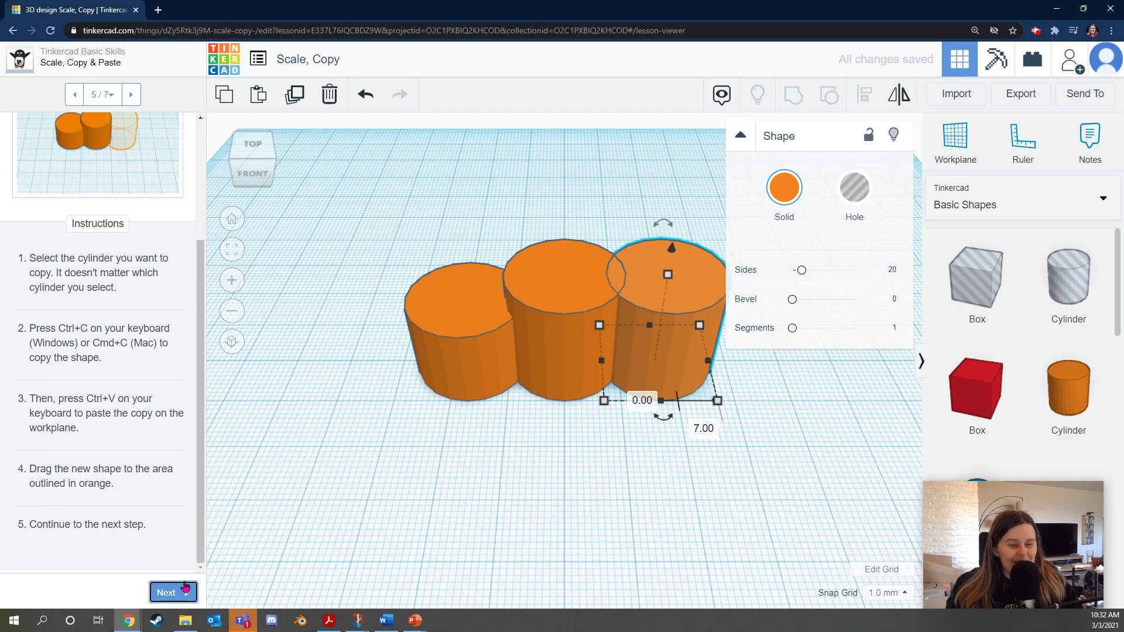
Continue to the Scale the Last Cylinder page, scale the copied cylinder's height to 10 mm and complete the Scale, Copy & Paste lesson
left_click(174, 594)
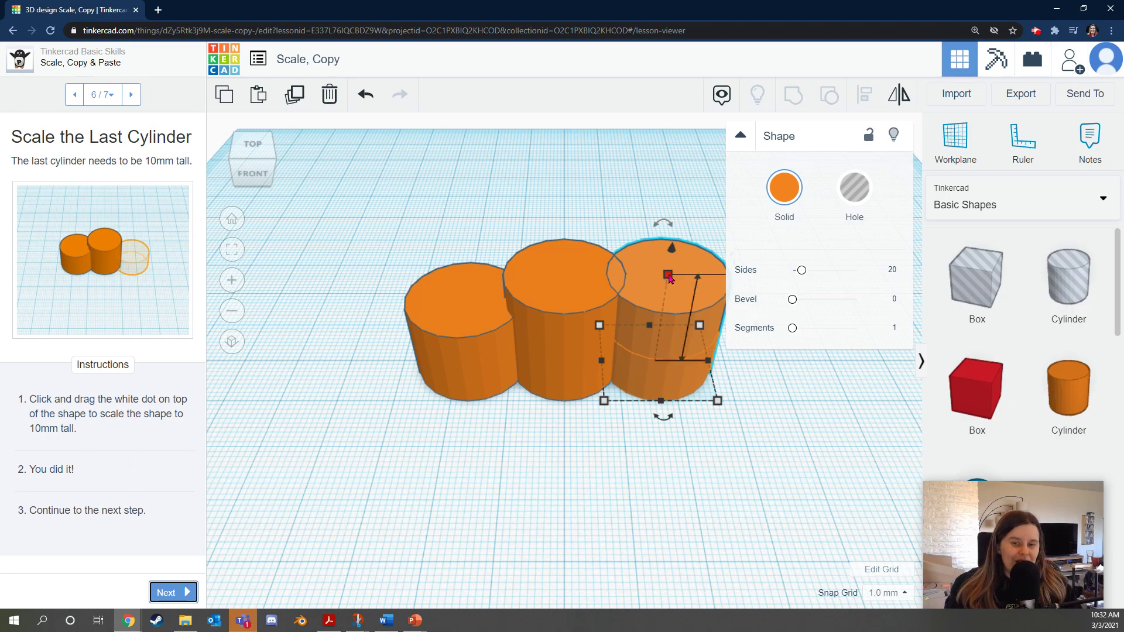
left_click_drag(668, 274, 661, 320)
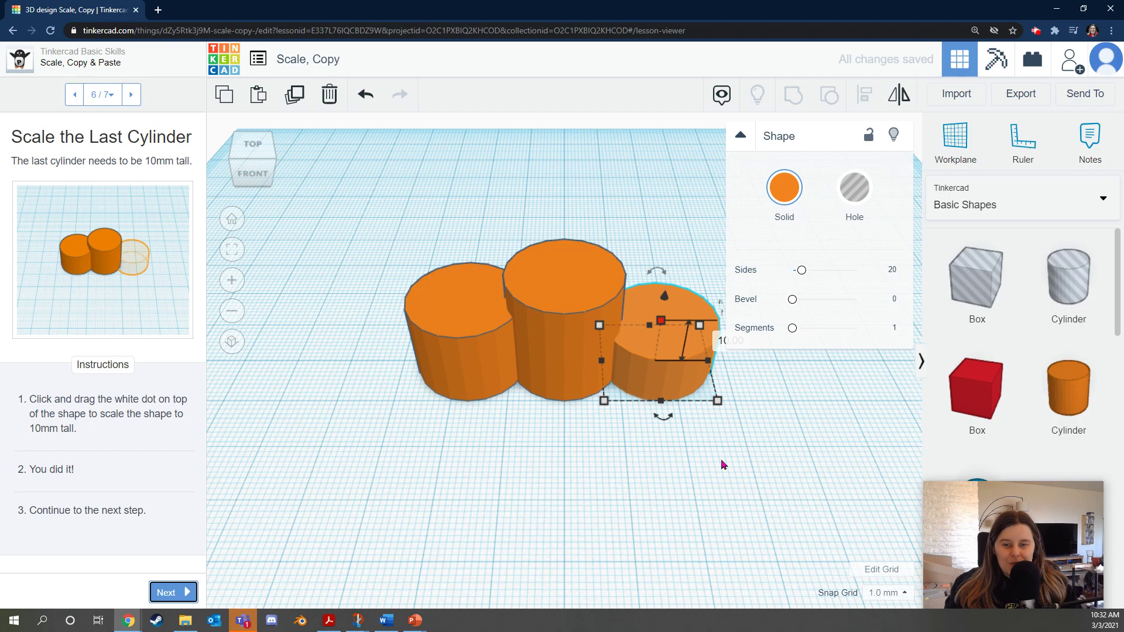
left_click(171, 593)
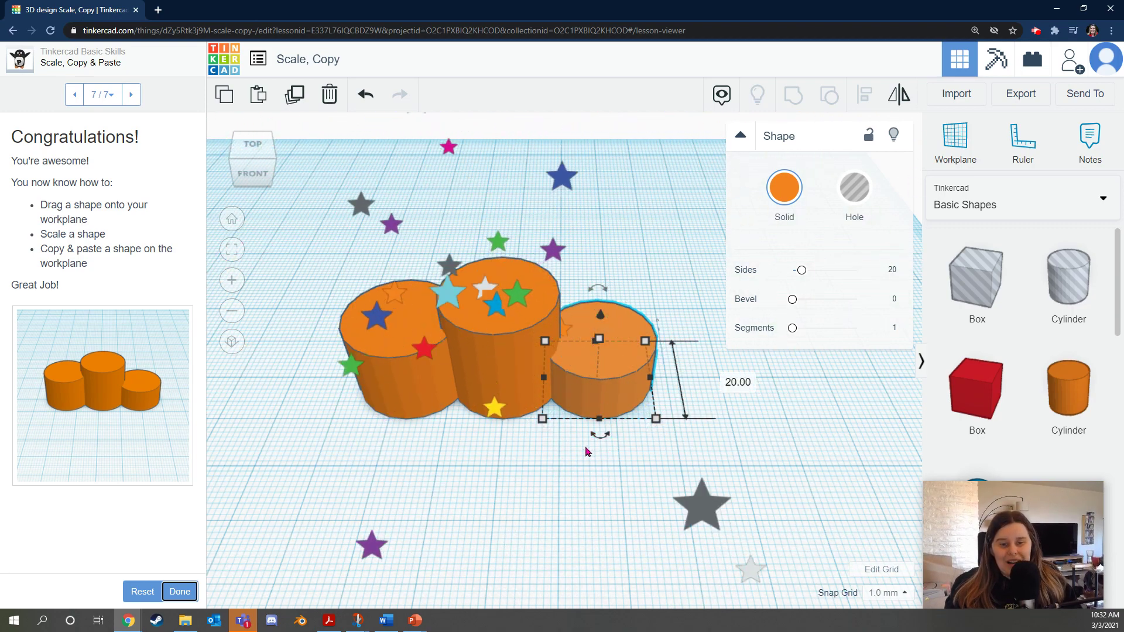
left_click(181, 592)
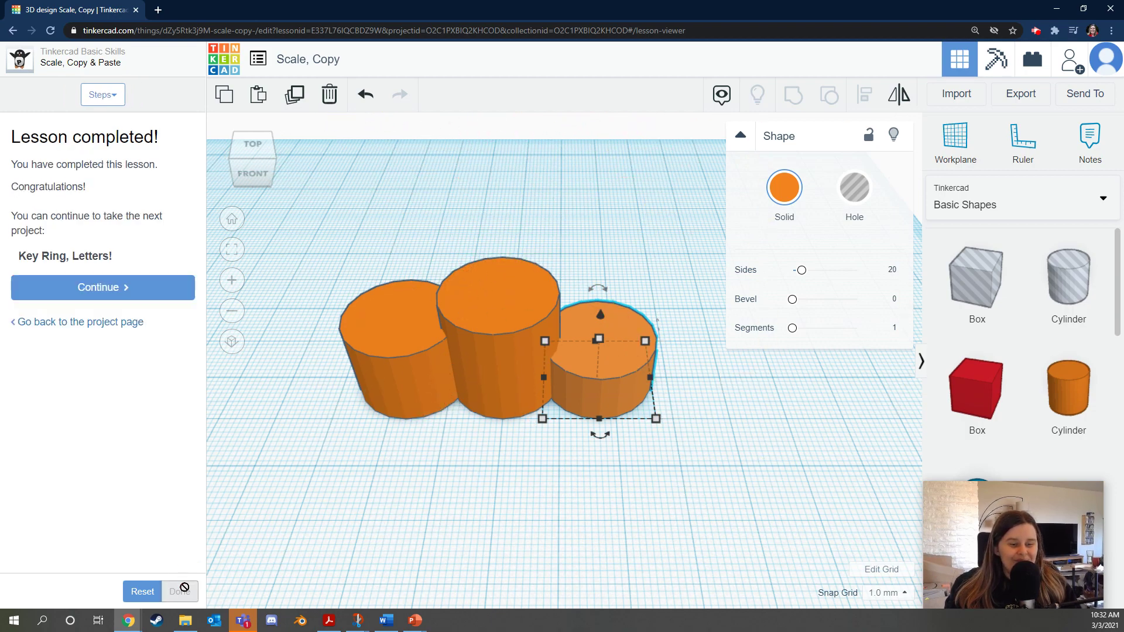
Continue to the Key Ring, Letters! lesson, advance to its Congratulations page and reset the lesson to its starting state
left_click(177, 297)
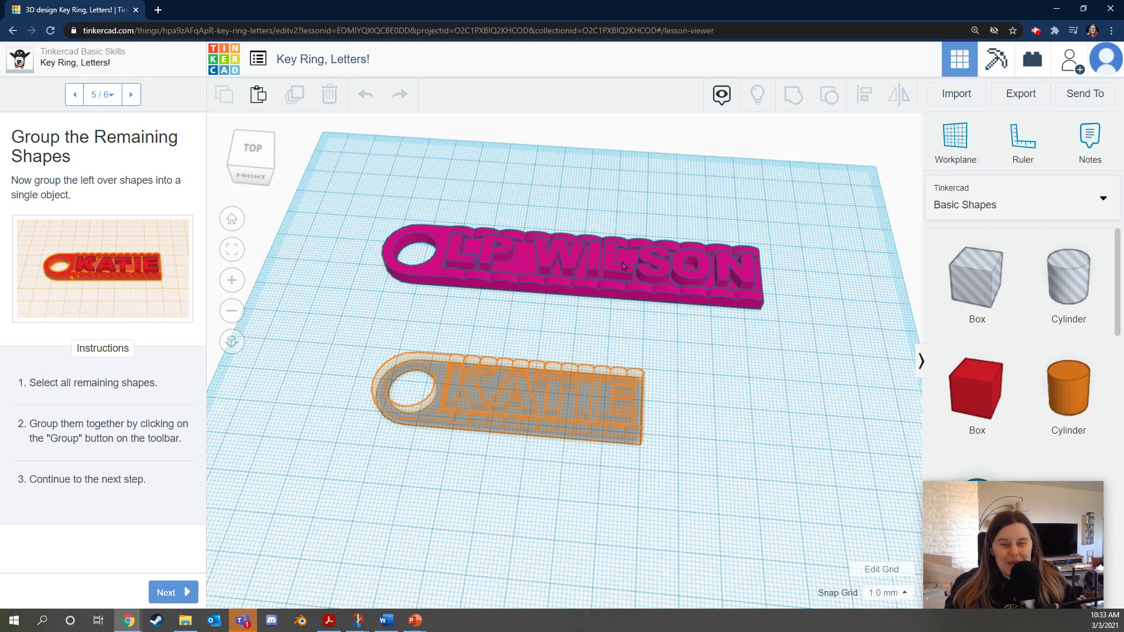
left_click(173, 593)
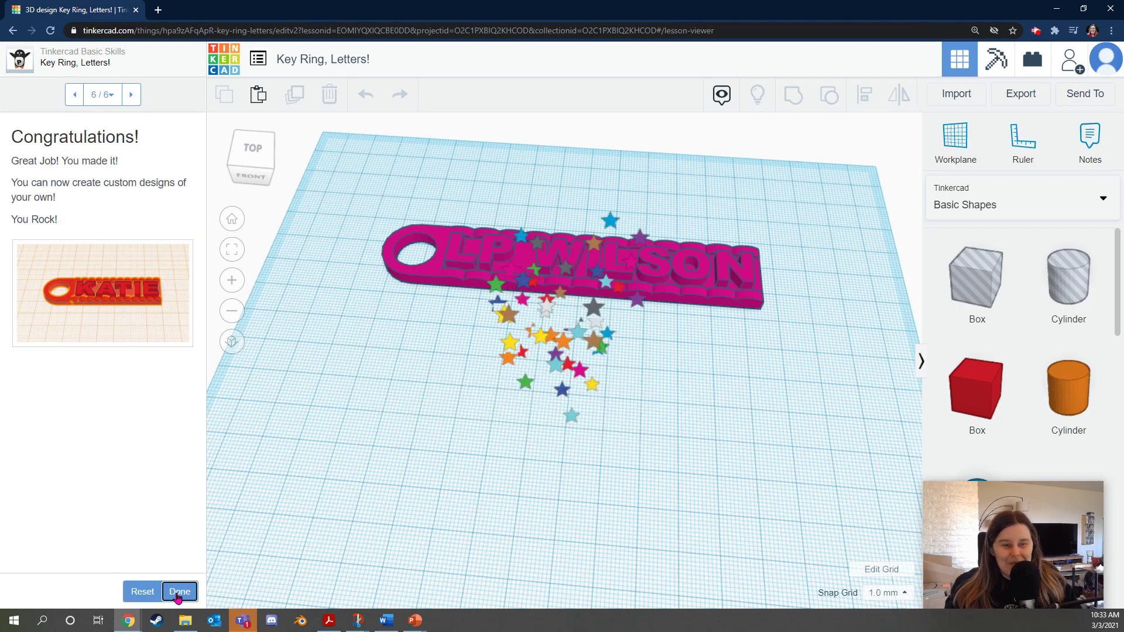
left_click(142, 592)
left_click(753, 363)
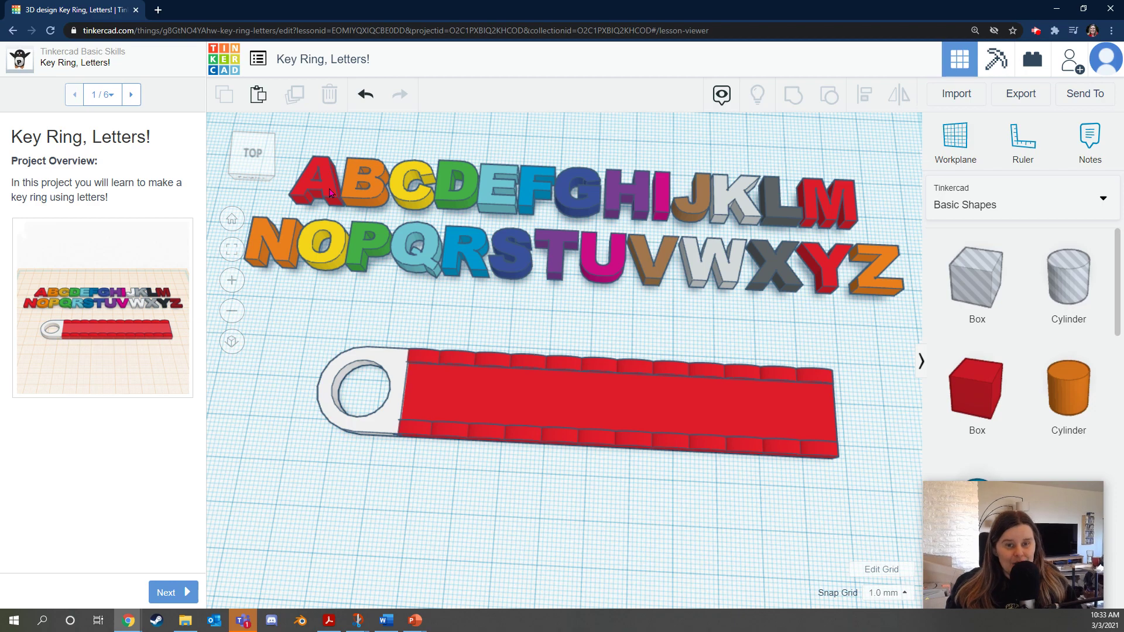
Make two extra copies of the red letter A and place them side by side behind the alphabet rows
left_click(331, 193)
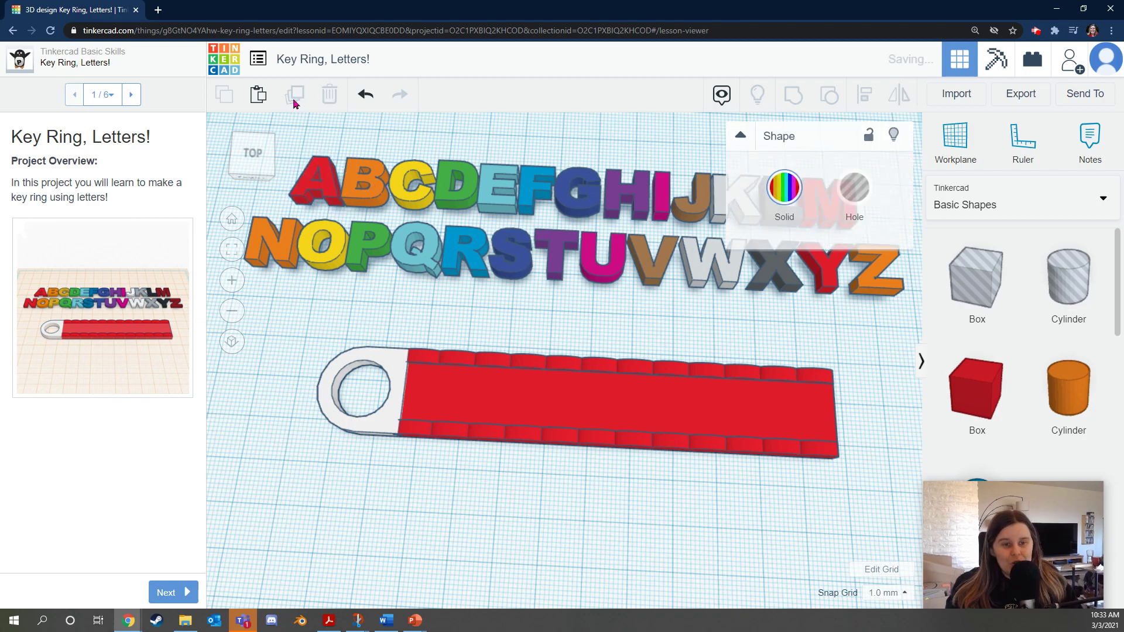
left_click_drag(331, 196, 409, 157)
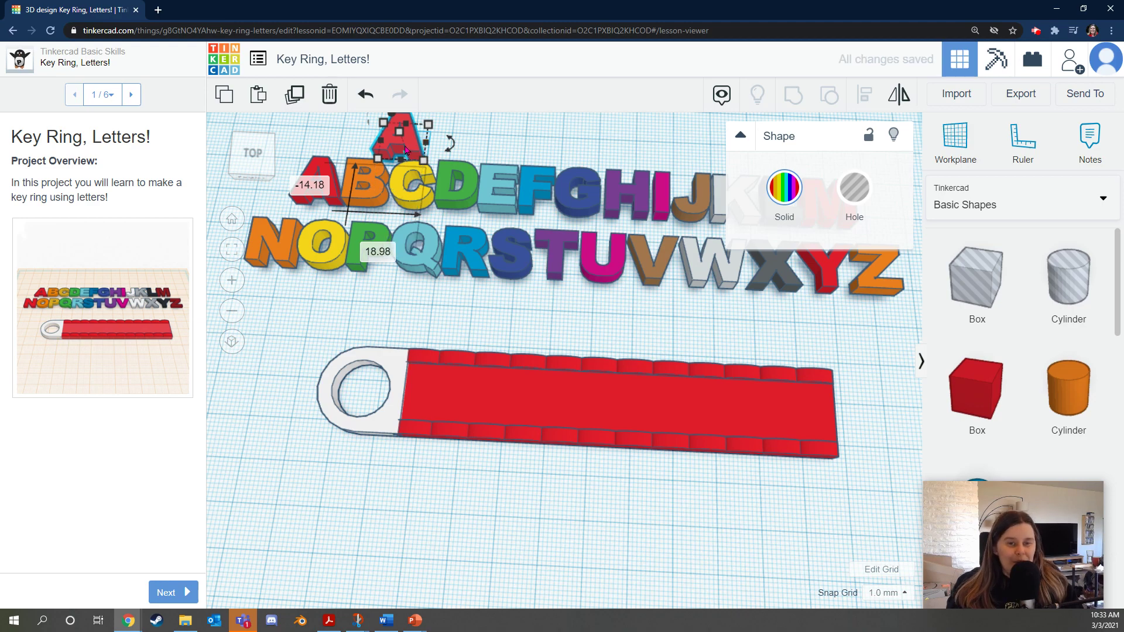
left_click(497, 118)
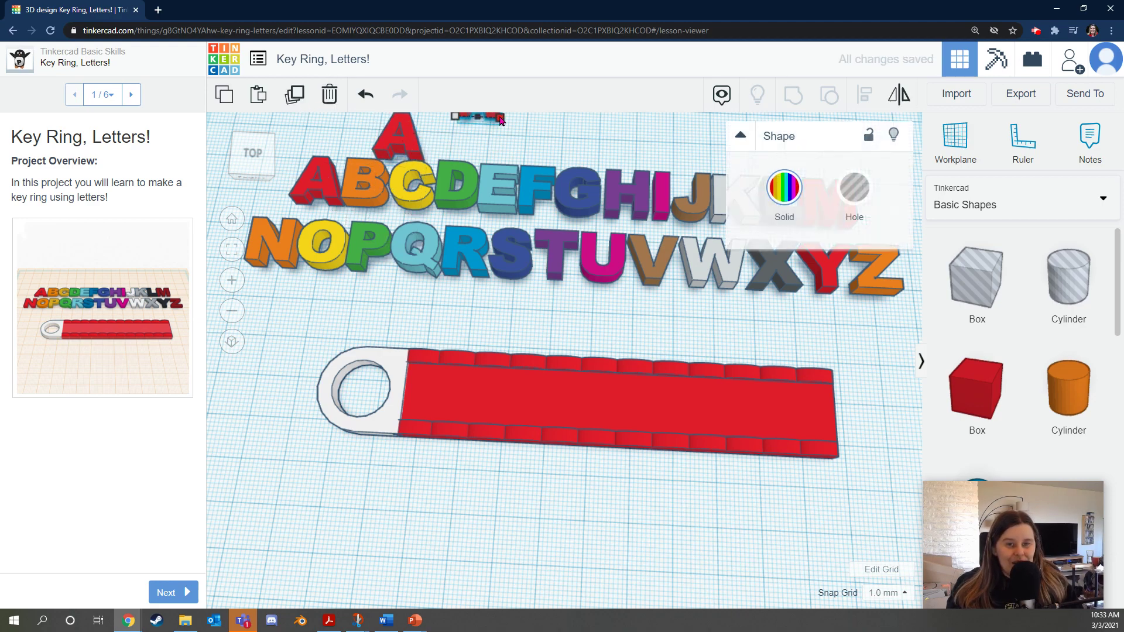
left_click_drag(492, 119, 507, 167)
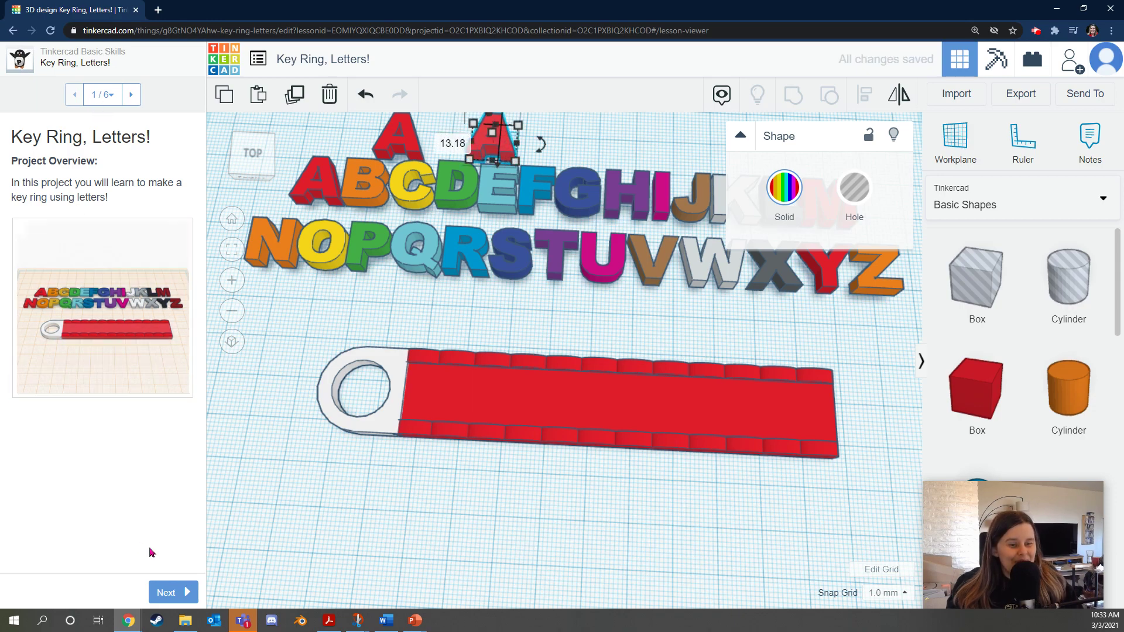
Continue to the Place Your Letters page and move the five matching alphabet letters onto their orange outlines on the red key ring base
left_click(168, 593)
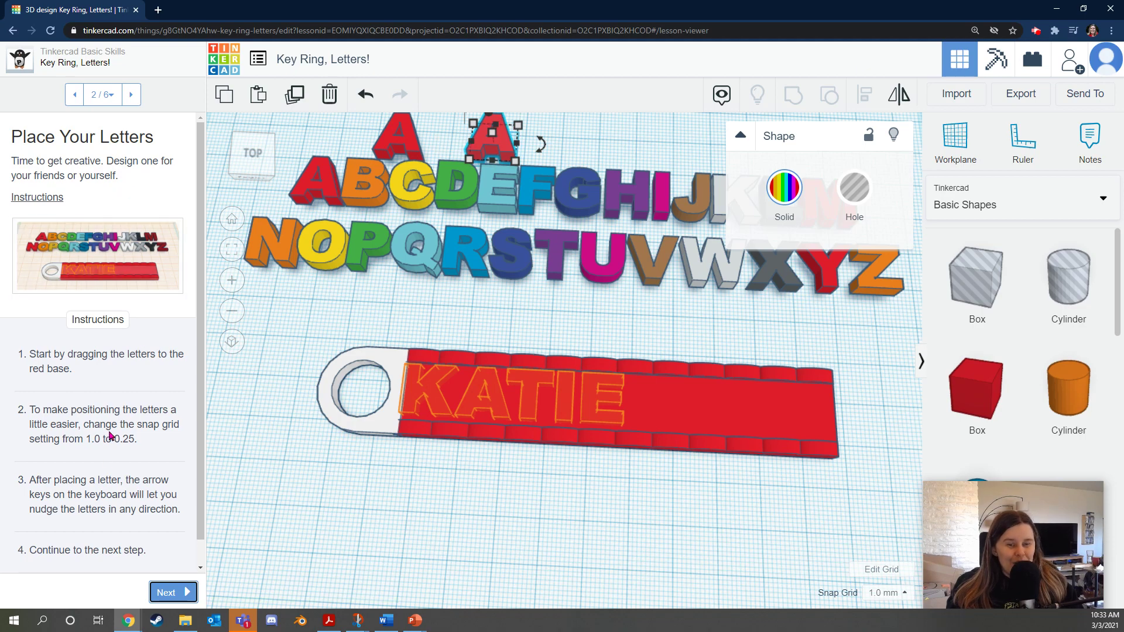
scroll(147, 320, "down", 1)
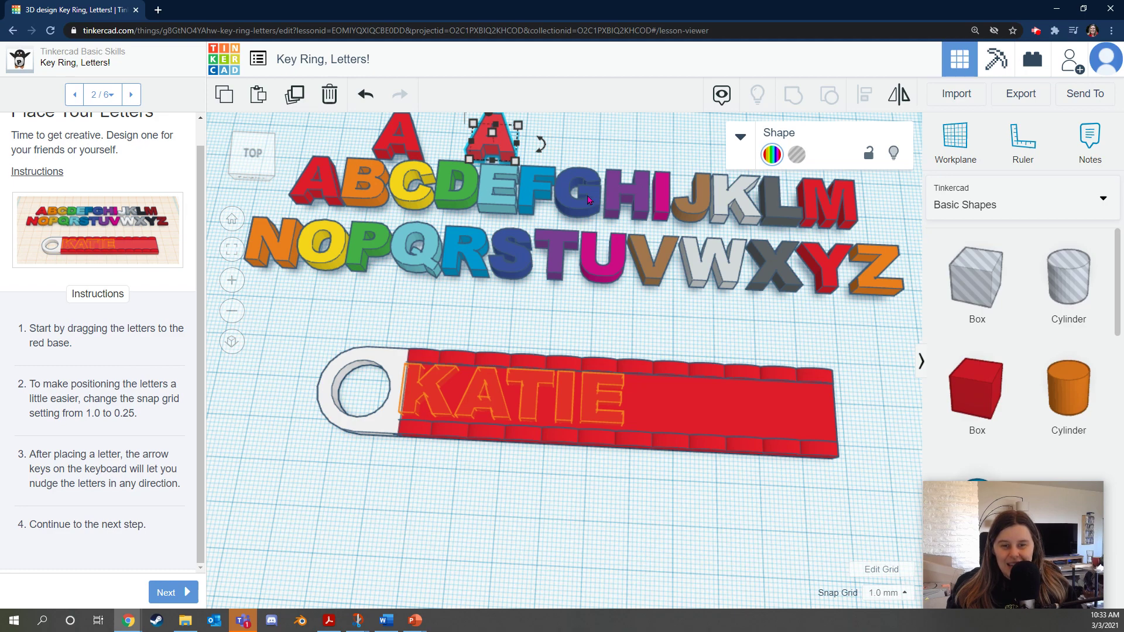
left_click_drag(729, 198, 414, 391)
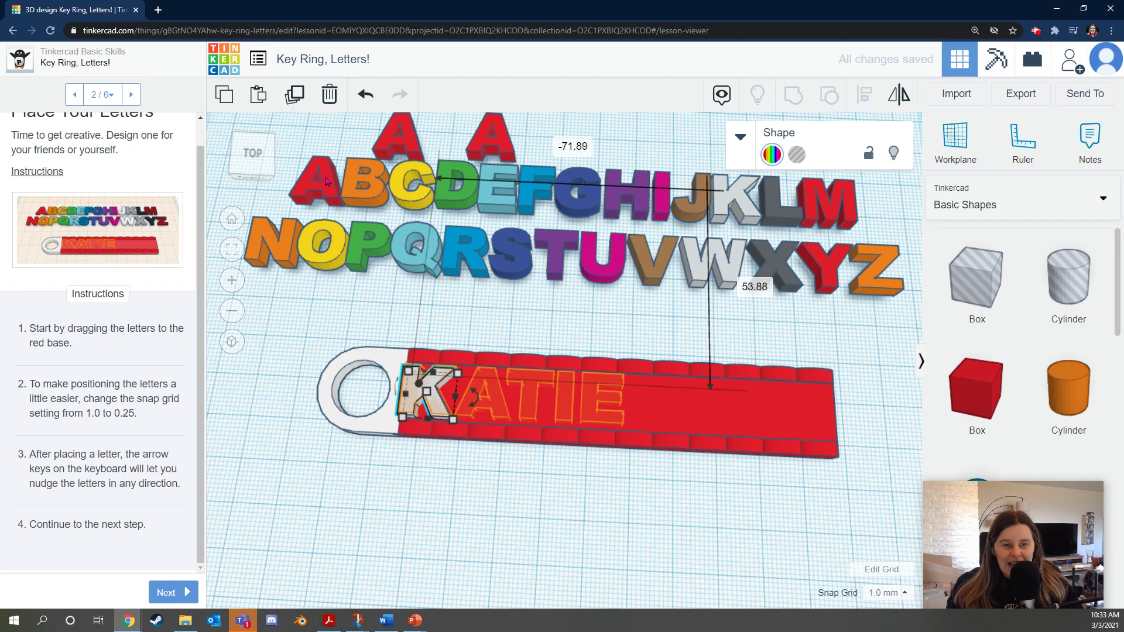
left_click_drag(319, 184, 490, 396)
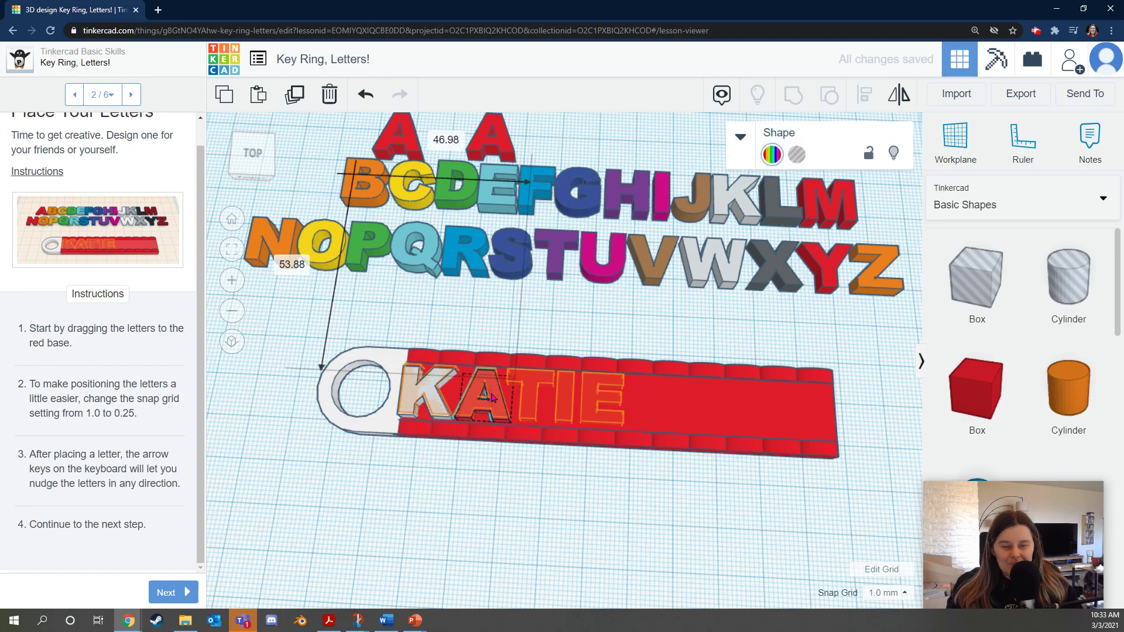
left_click_drag(556, 267, 529, 411)
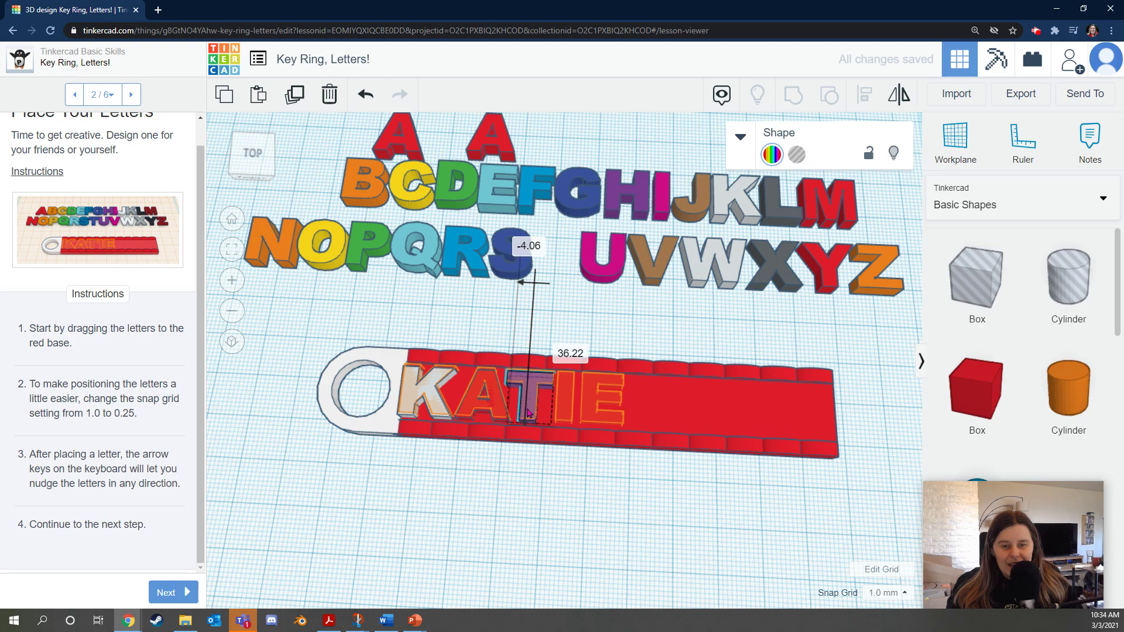
left_click_drag(664, 198, 565, 403)
left_click_drag(519, 216, 605, 427)
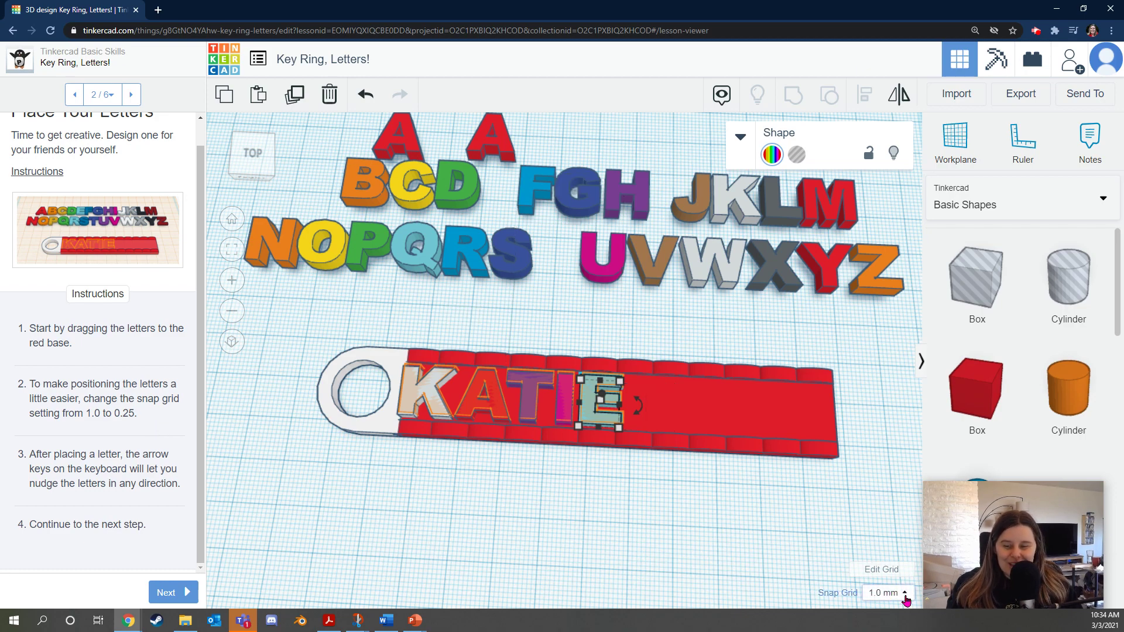
Set the snap grid to 0.25 mm and shift E by 0.58 and -0.25 mm and I by 0.18 and -0.50 mm to match their outlines
left_click(906, 598)
left_click(884, 484)
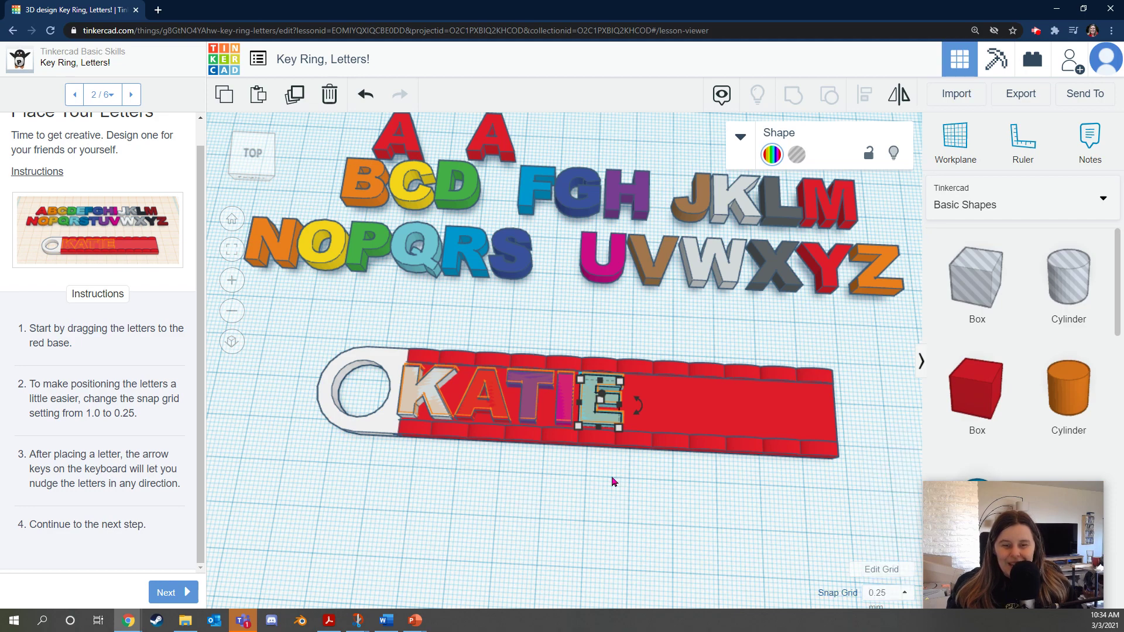
scroll(603, 490, "up", 5)
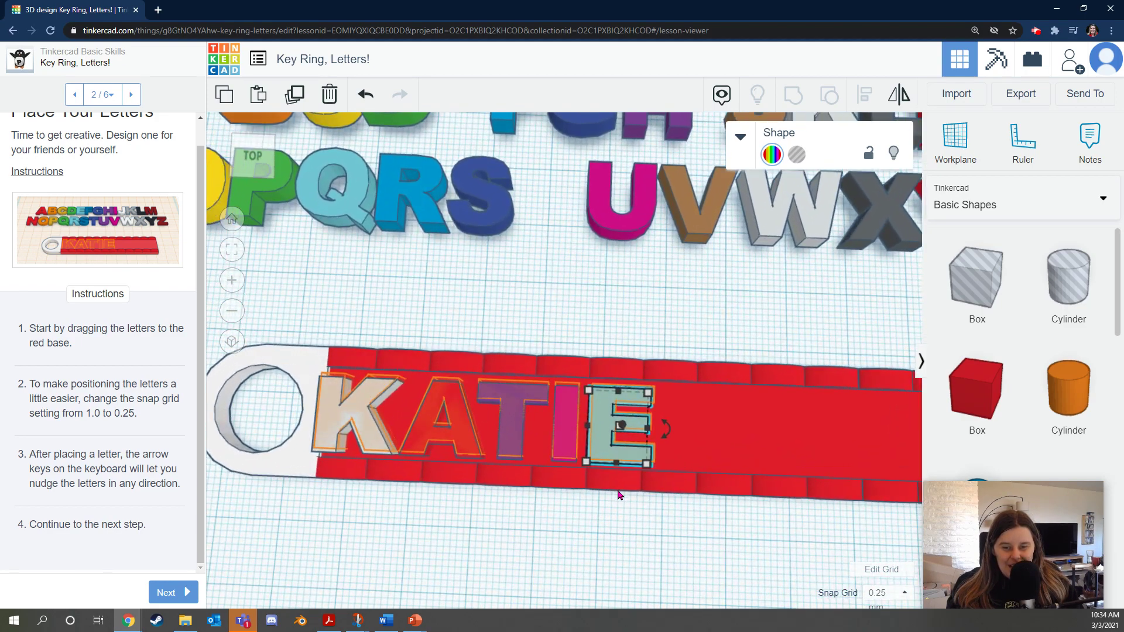
scroll(619, 495, "up", 3)
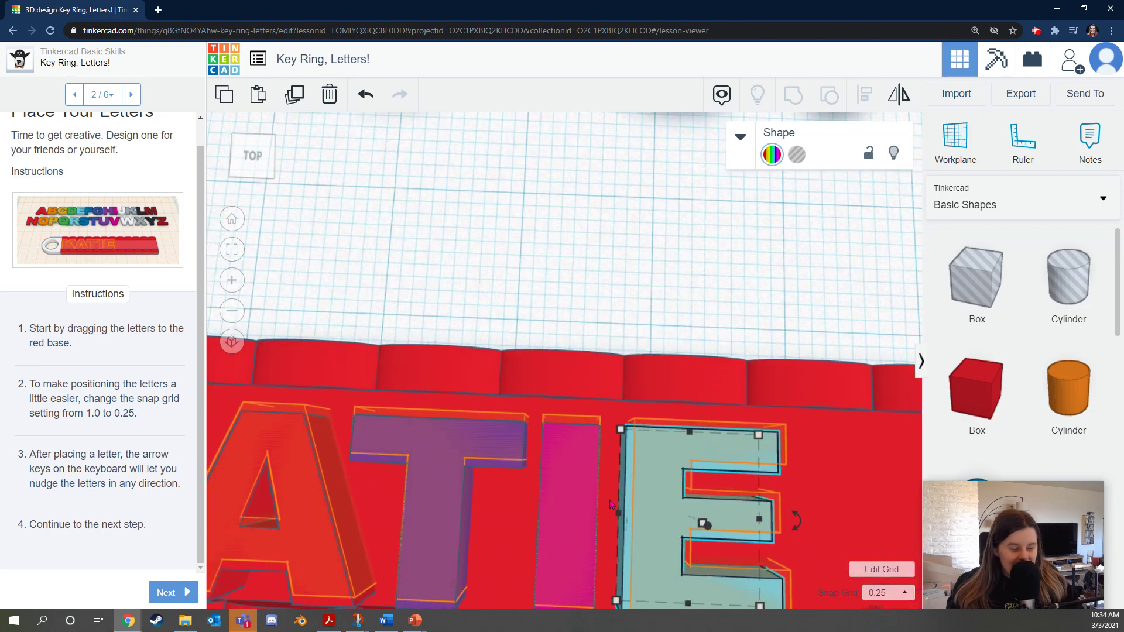
middle_click_drag(837, 522, 697, 434)
left_click(617, 447)
left_click_drag(534, 473, 545, 468)
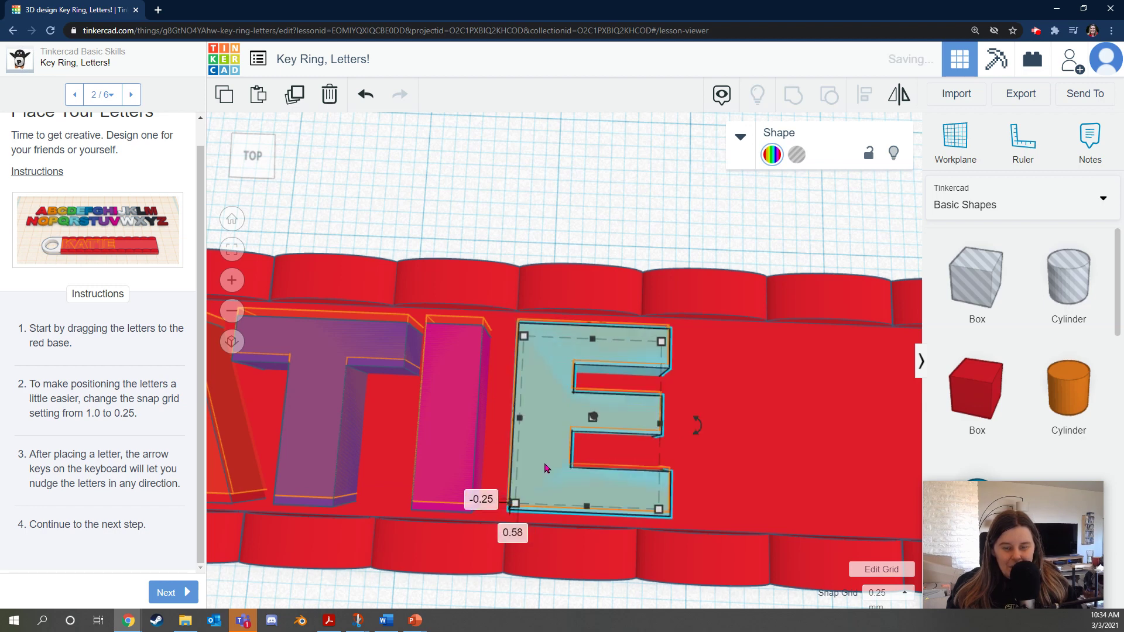
left_click_drag(442, 460, 443, 459)
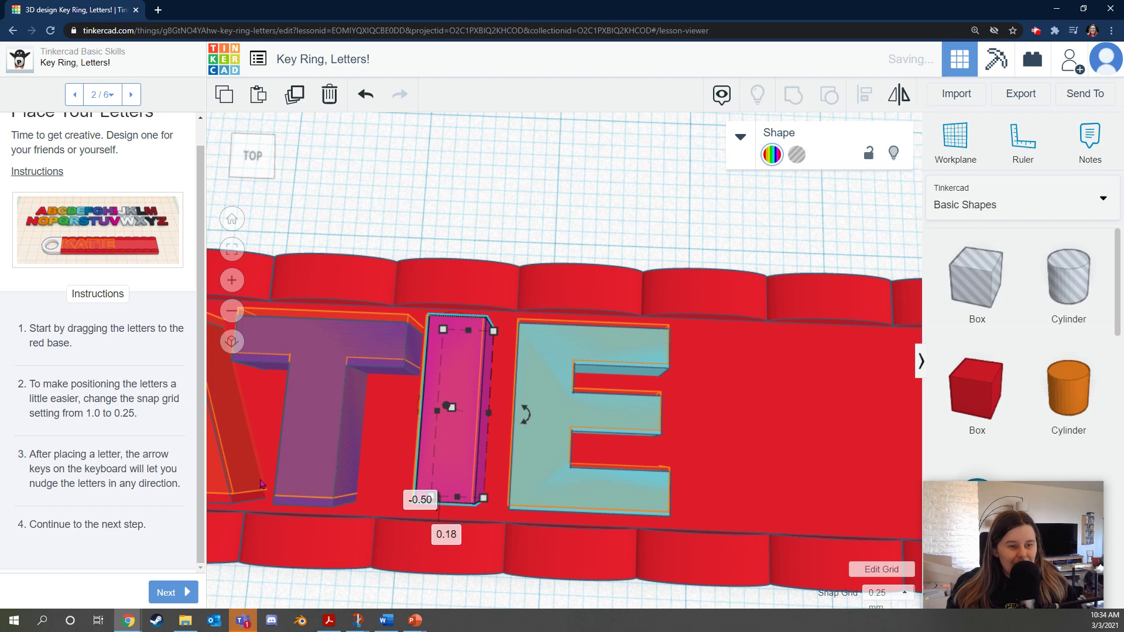
Nudge the letters T and A two 0.25 mm grid steps each toward the back to fit their orange outlines
left_click(322, 432)
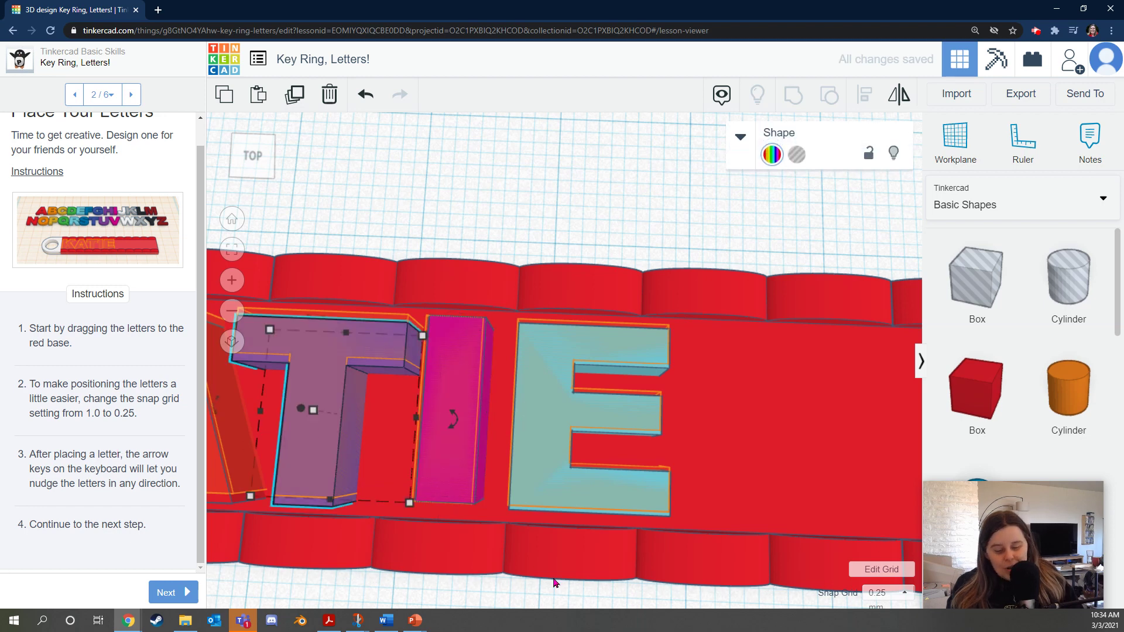
key("Up")
key("Up")
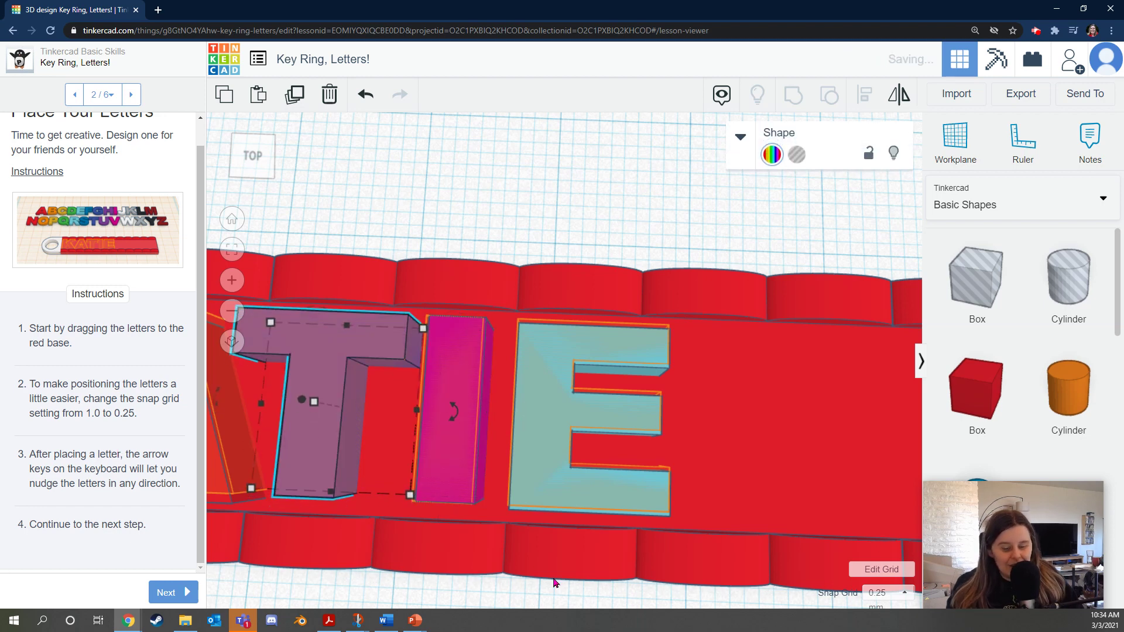
right_click_drag(771, 461, 943, 452, "shift")
key("Escape")
right_click_drag(278, 553, 462, 549, "shift")
left_click(539, 472)
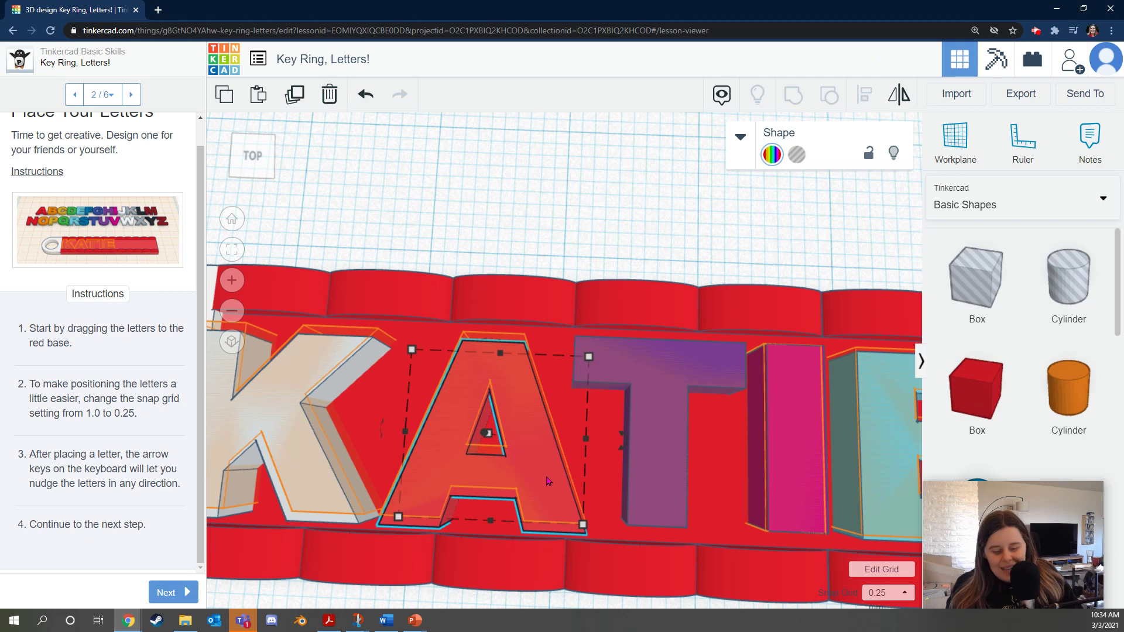
key("Up")
key("Up")
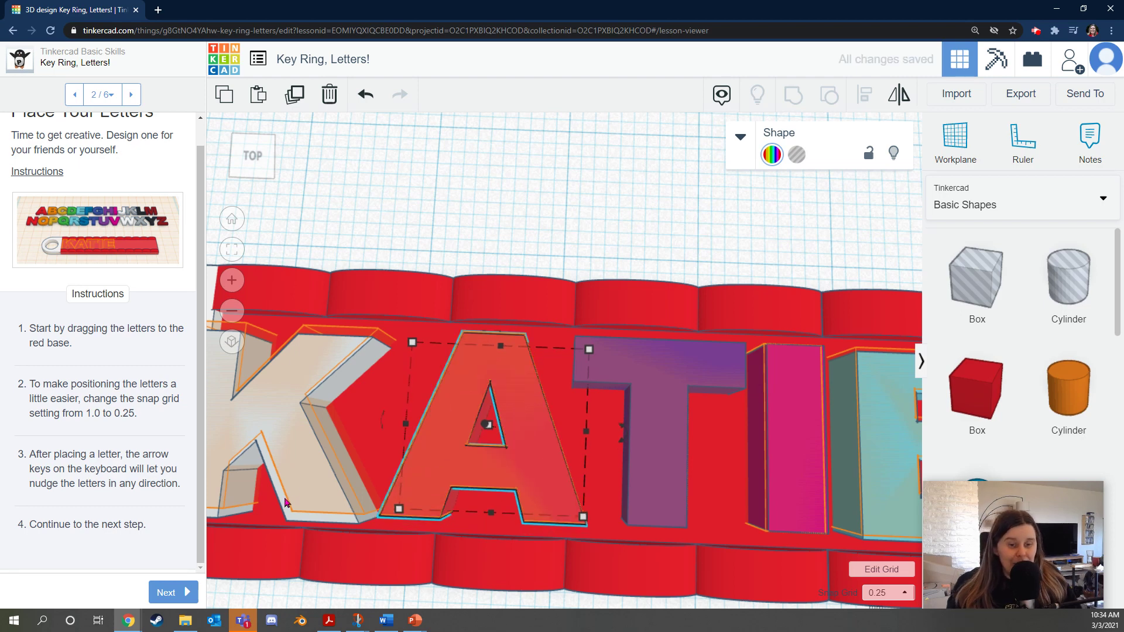
Nudge the letter K two 0.25 mm grid steps toward the back and check the letters' alignment on the base
left_click(300, 481)
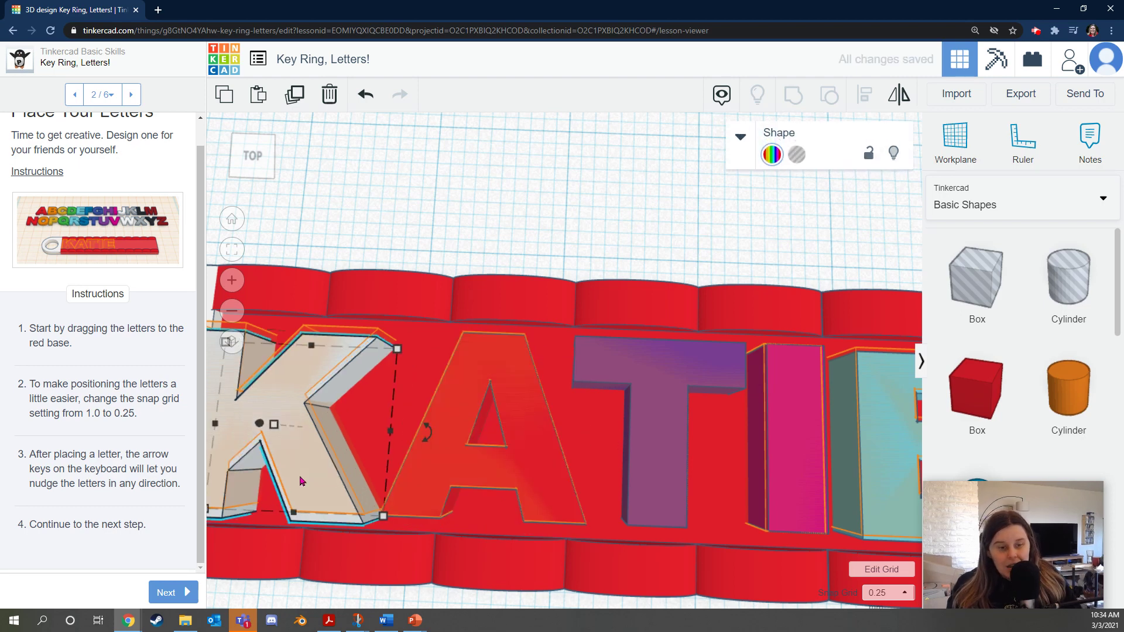
key("Up")
key("Up")
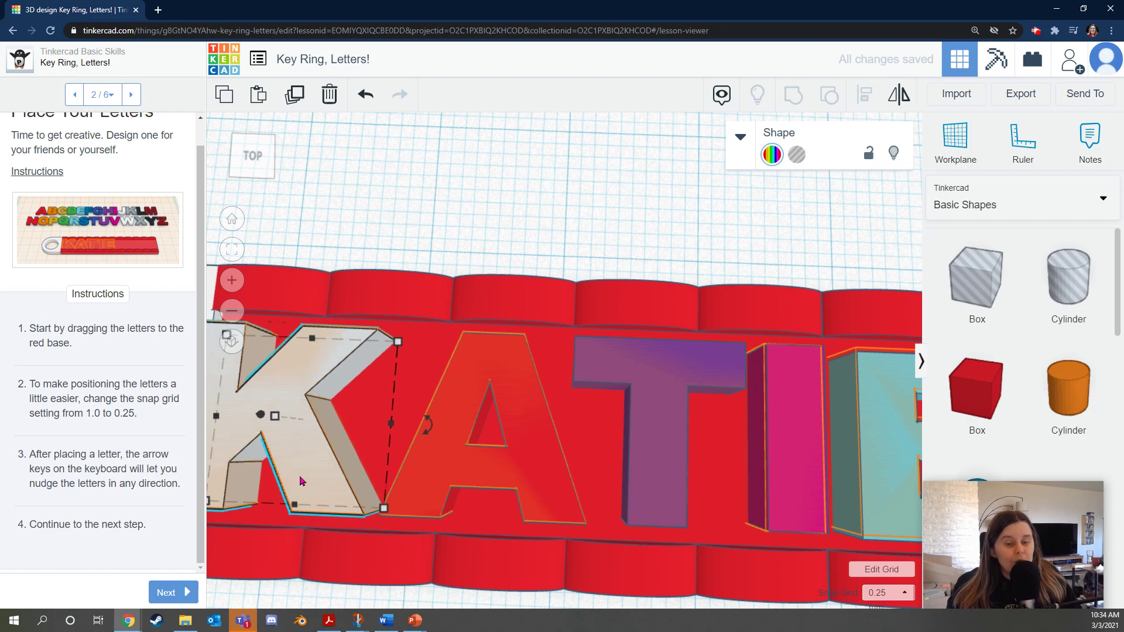
left_click(254, 162)
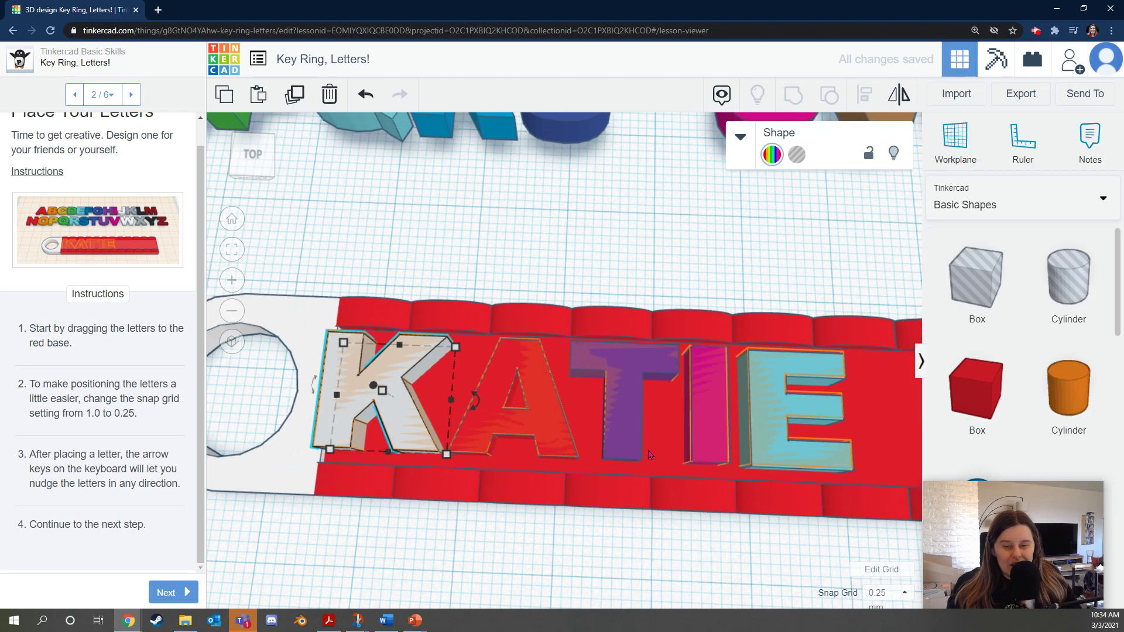
Continue to the Resize the Red Base page and shorten the red base to 54.42 mm so it ends at the orange outline
left_click(252, 155)
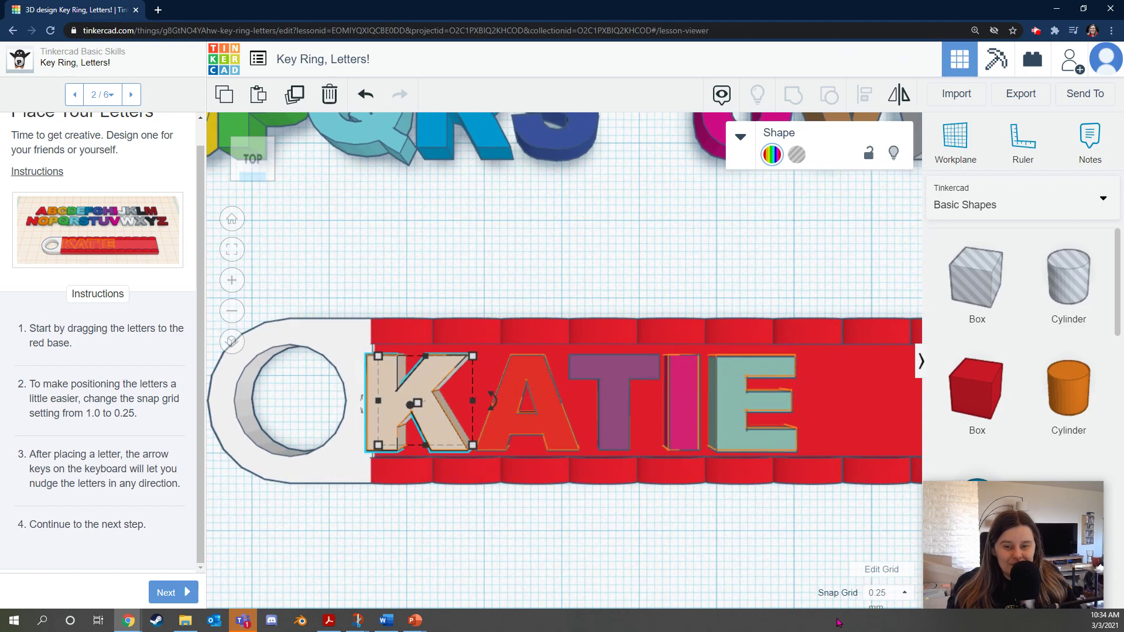
left_click(167, 592)
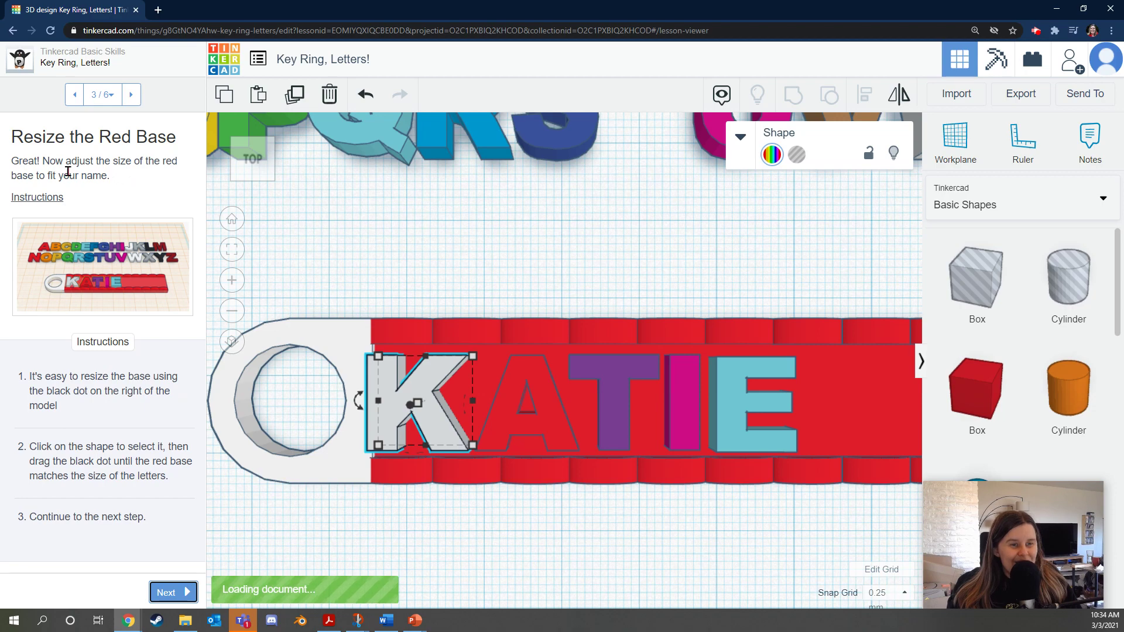
scroll(721, 522, "down", 4)
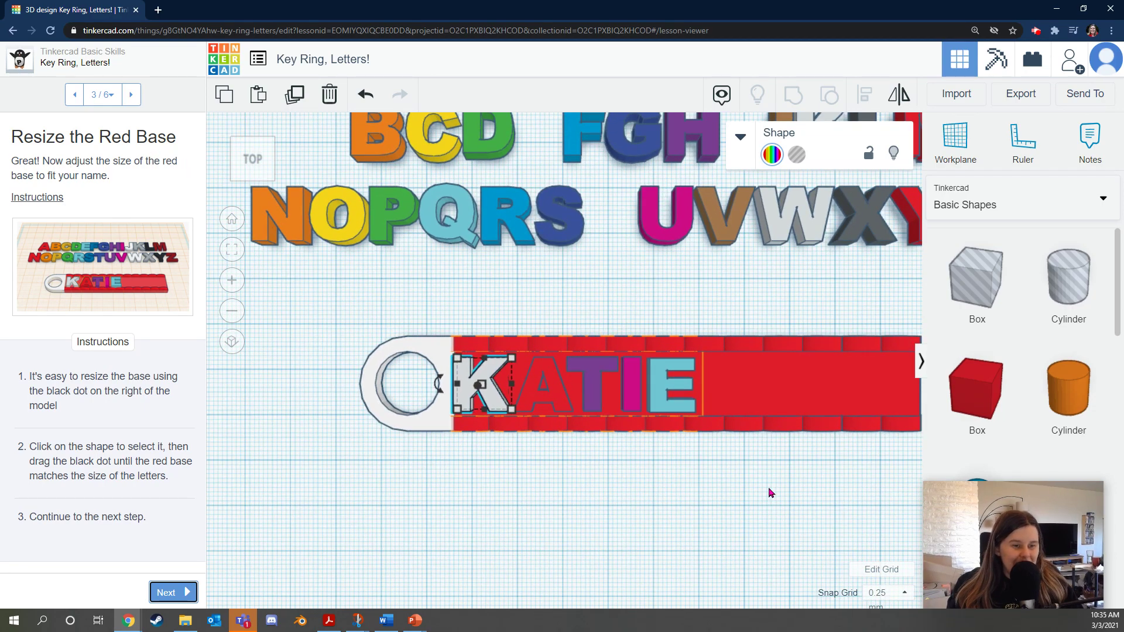
scroll(769, 493, "down", 3)
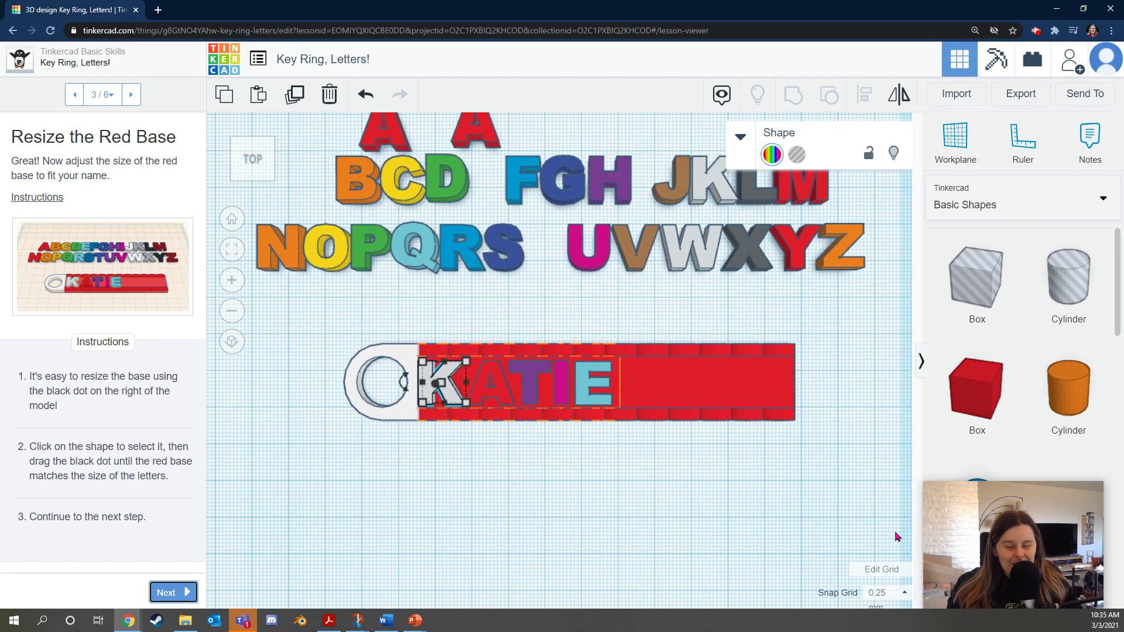
left_click(693, 371)
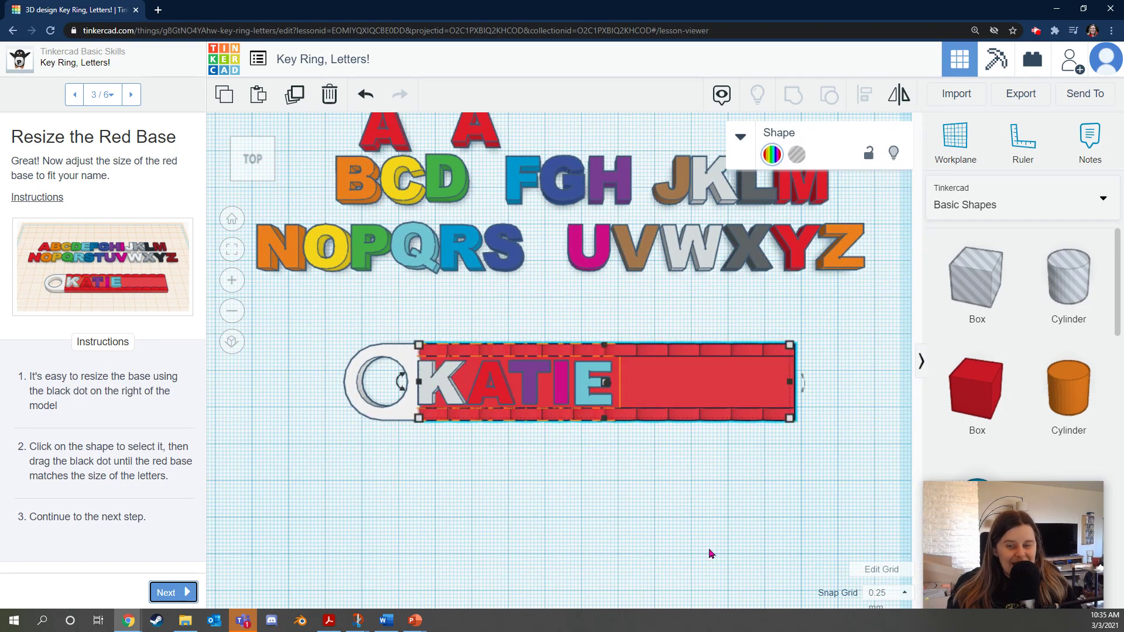
mouse_move(789, 387)
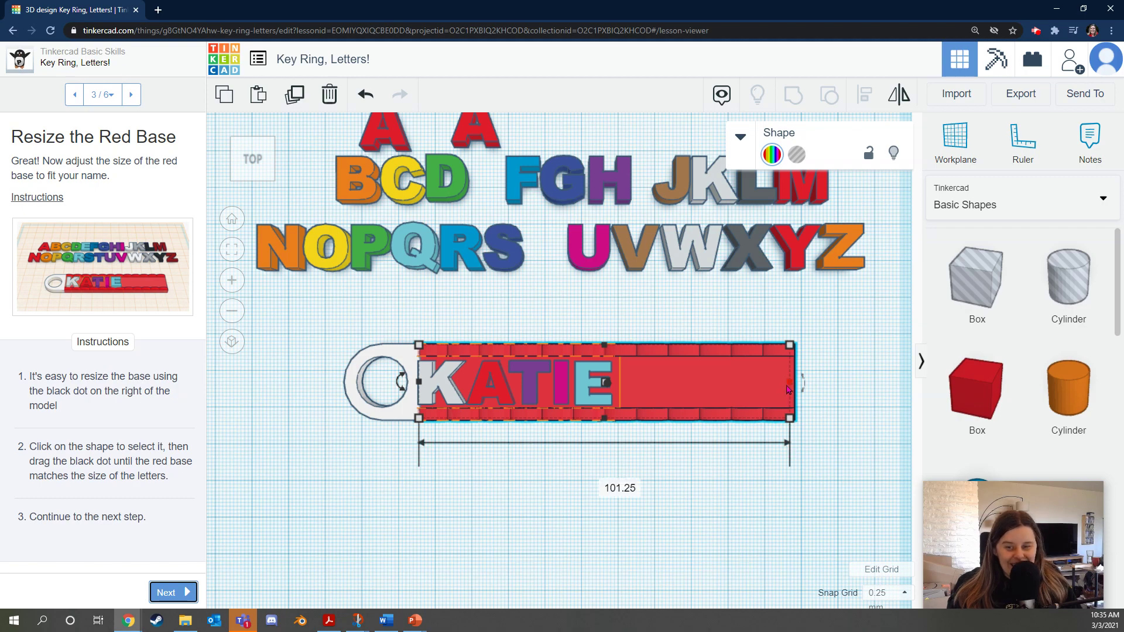
left_click_drag(790, 387, 621, 394)
Continue to the Clean Up page and delete all the leftover alphabet letters above the key ring
left_click(189, 592)
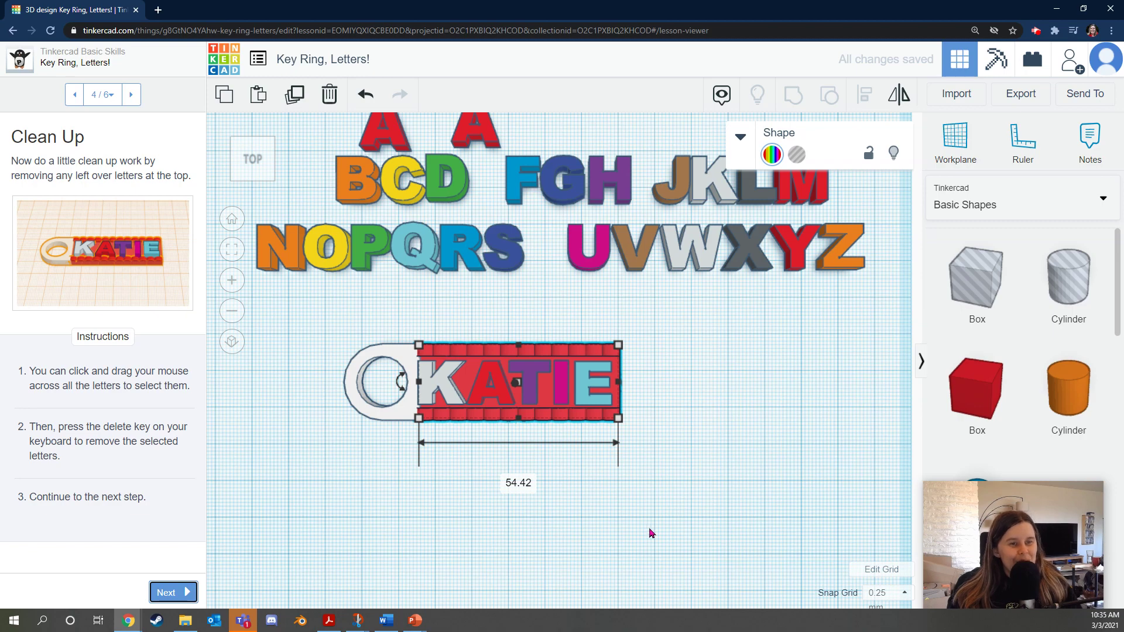
scroll(748, 440, "down", 3)
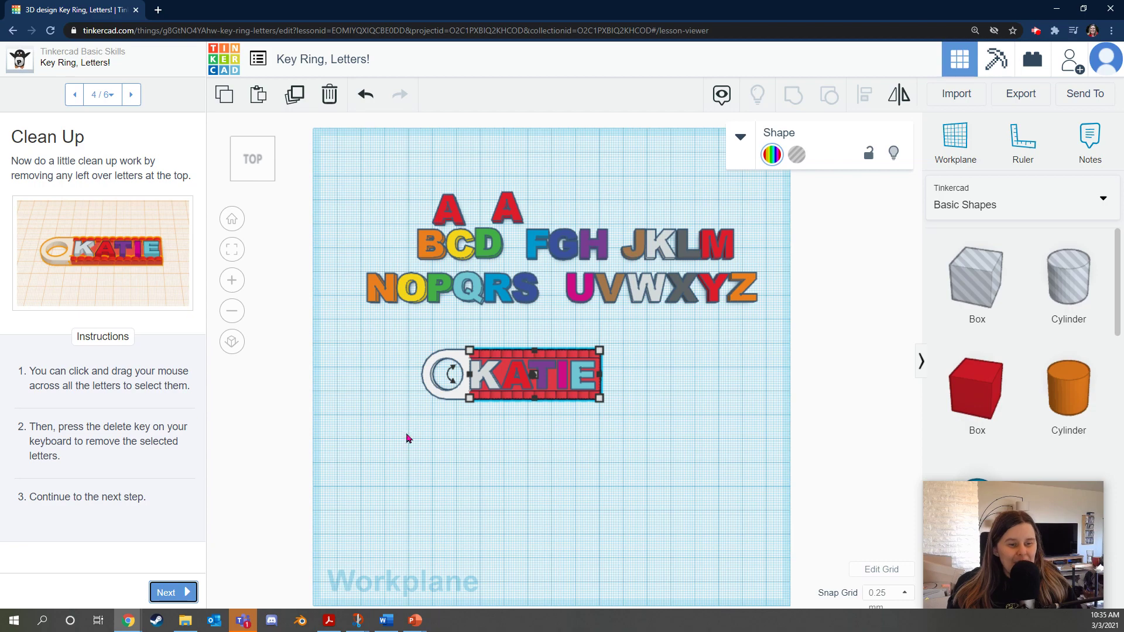
left_click(706, 403)
right_click_drag(703, 382, 700, 420)
left_click_drag(349, 154, 786, 332)
left_click(369, 181)
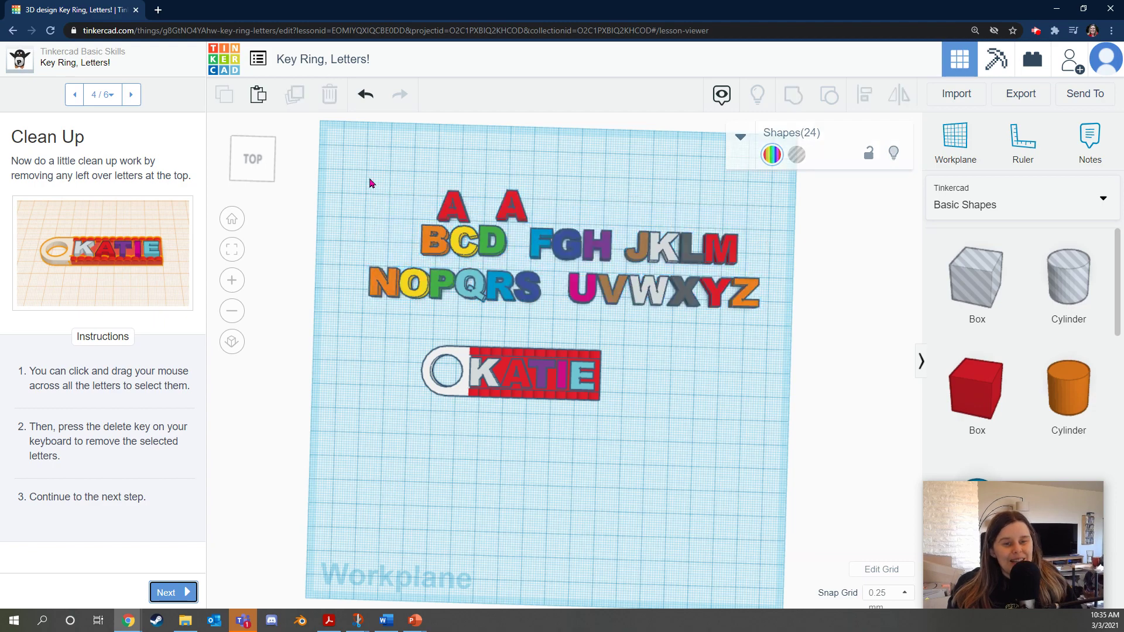
left_click_drag(364, 178, 777, 322)
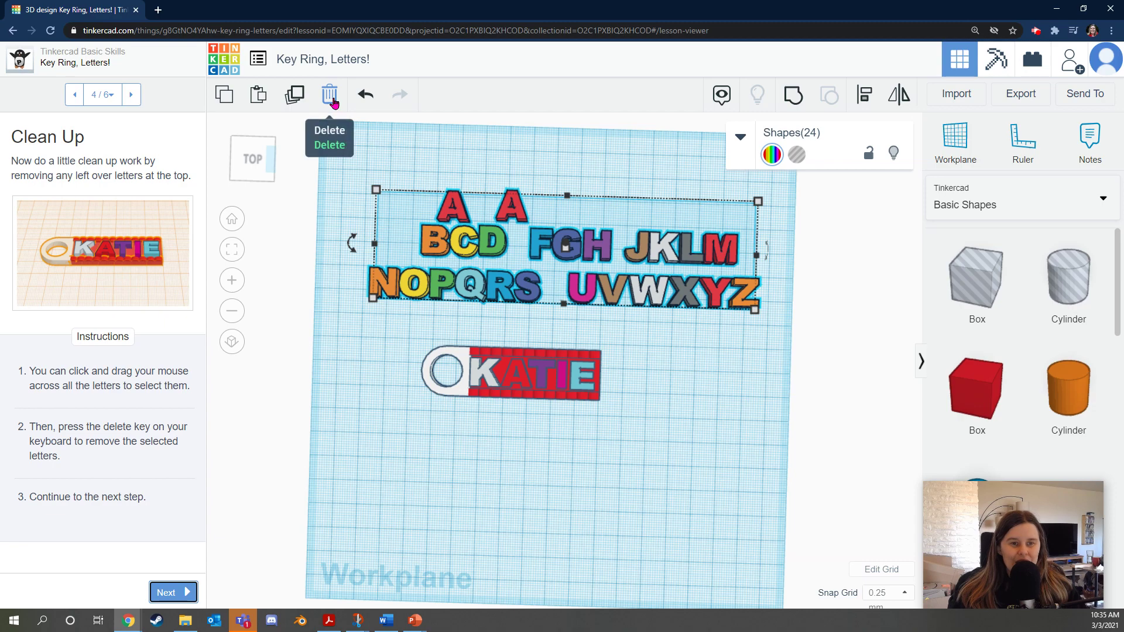
key("Delete")
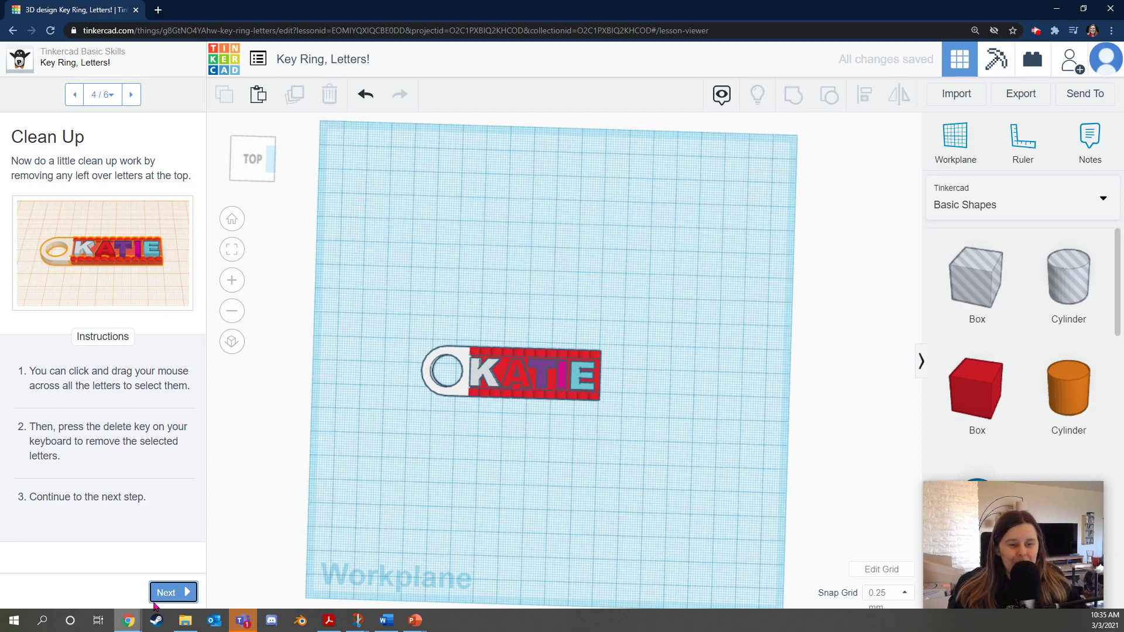
Continue to the Group the Remaining Shapes page and group the base, ring and name letters into a single object
left_click(174, 593)
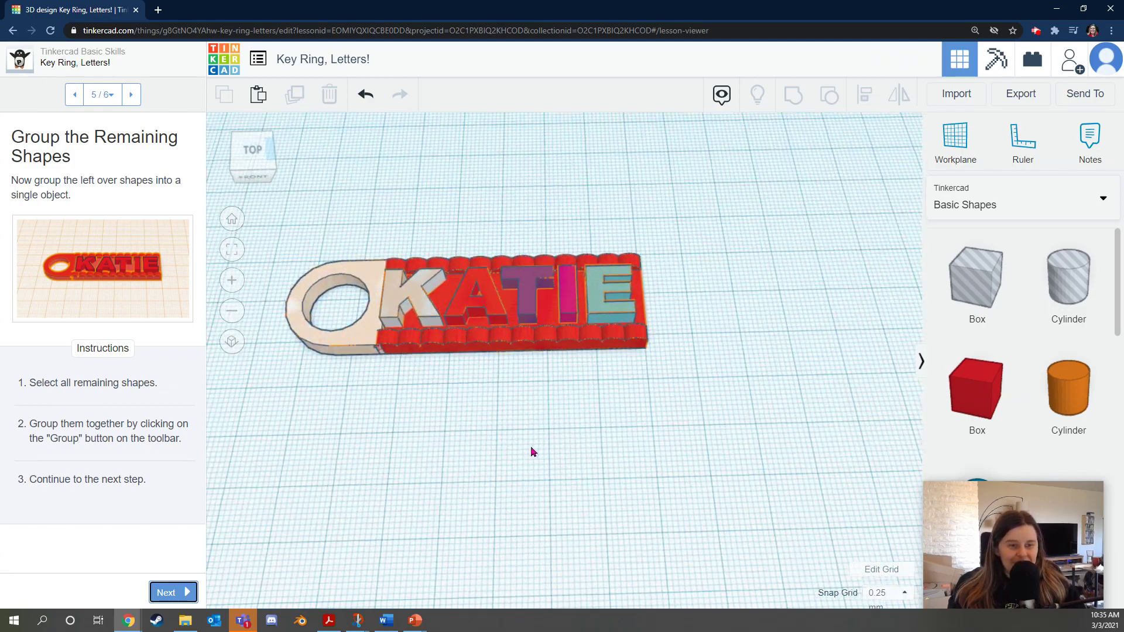
left_click_drag(311, 218, 676, 444)
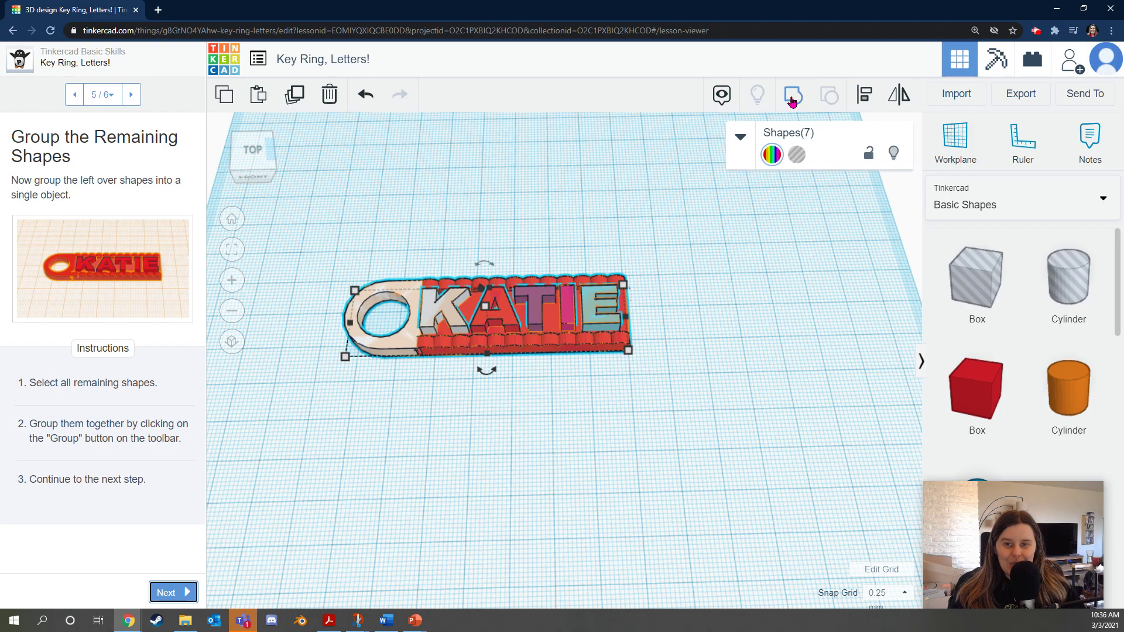
left_click(787, 100)
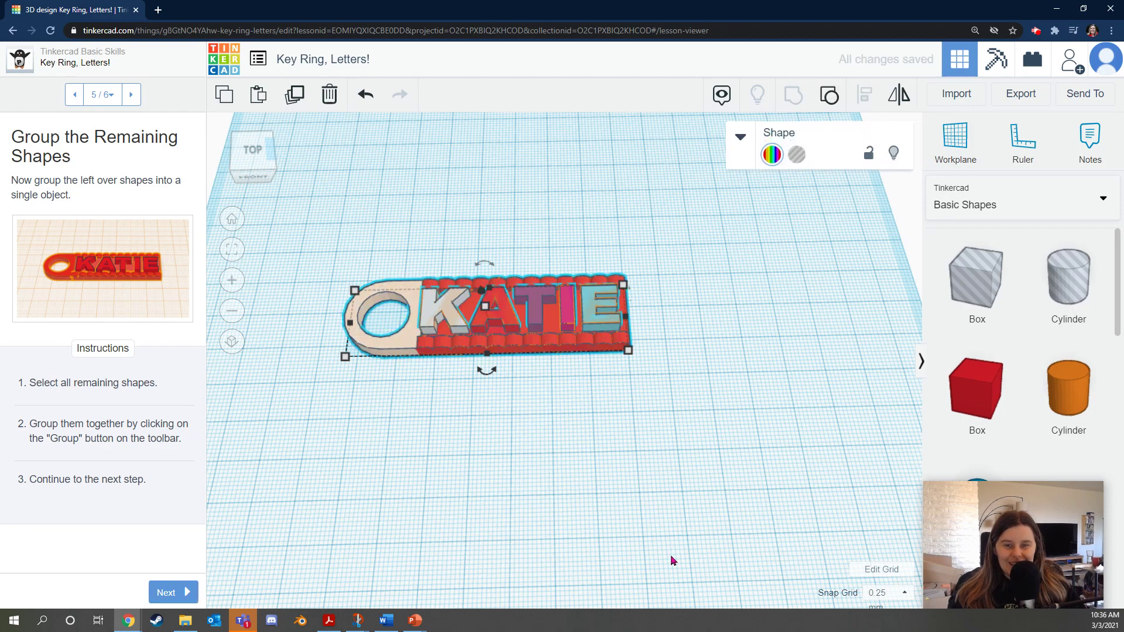
Recolor the grouped key ring with the red preset and restore its multicolor display
left_click(770, 155)
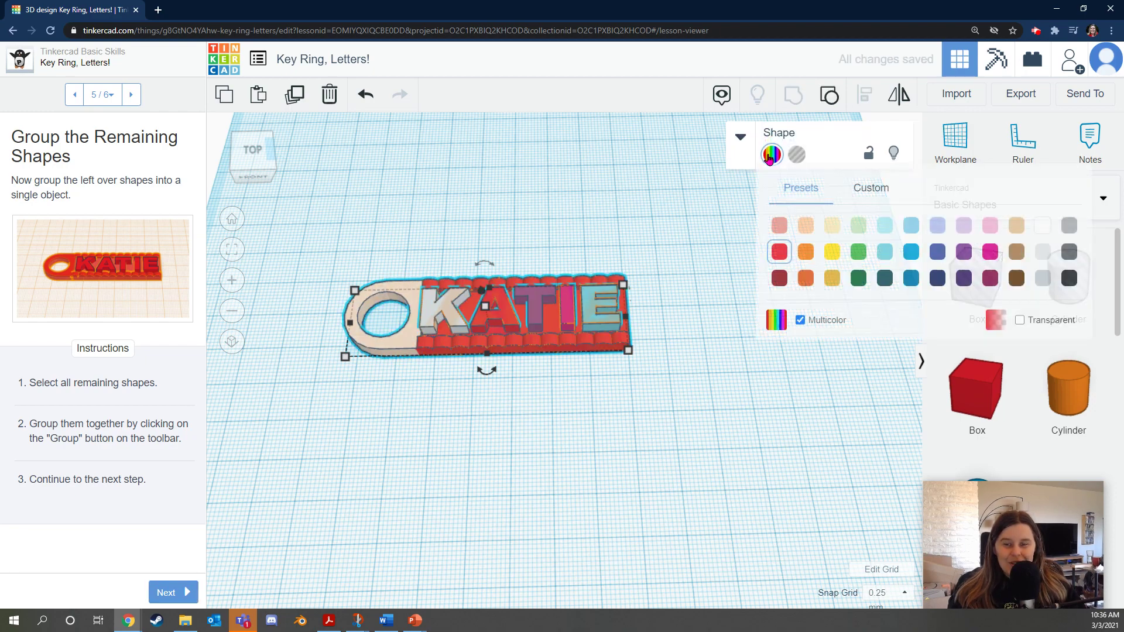
left_click(779, 252)
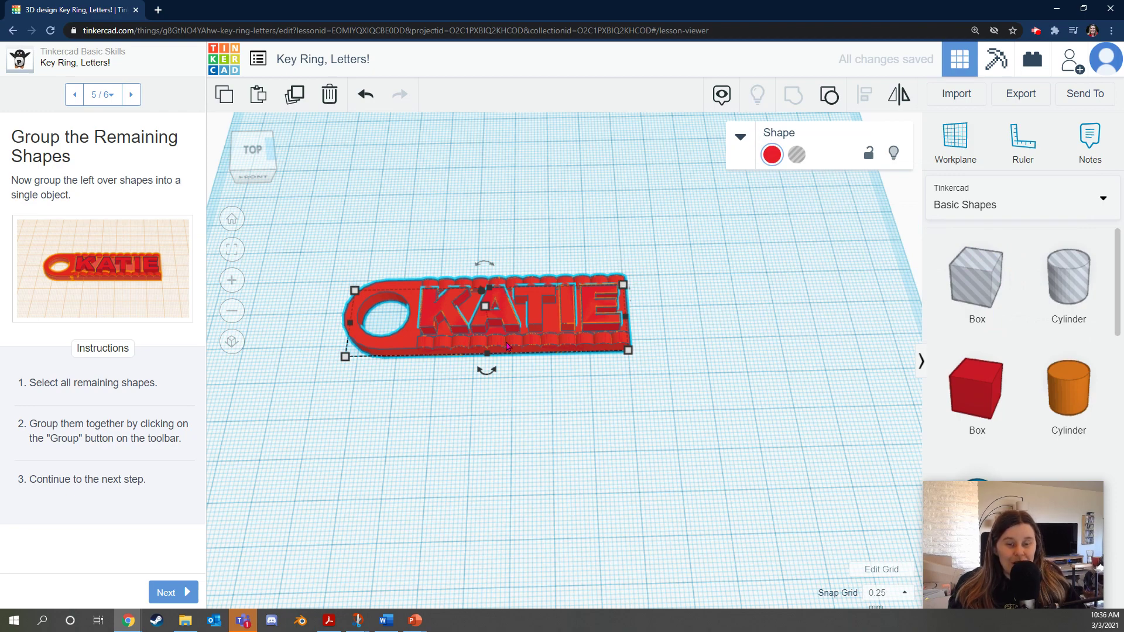
left_click(771, 156)
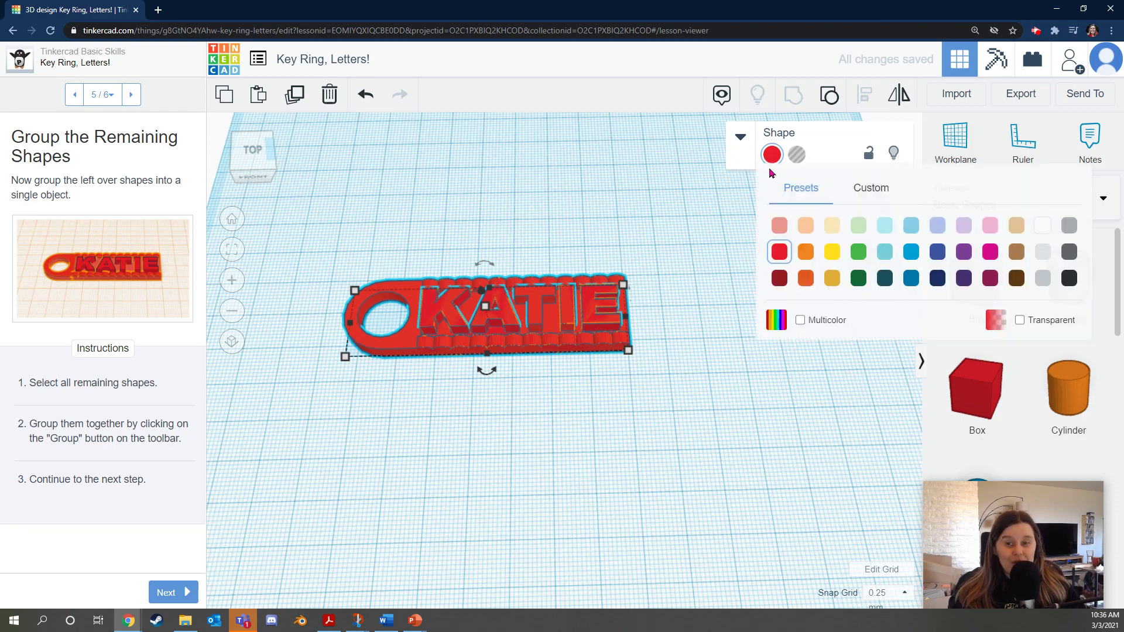
left_click(777, 325)
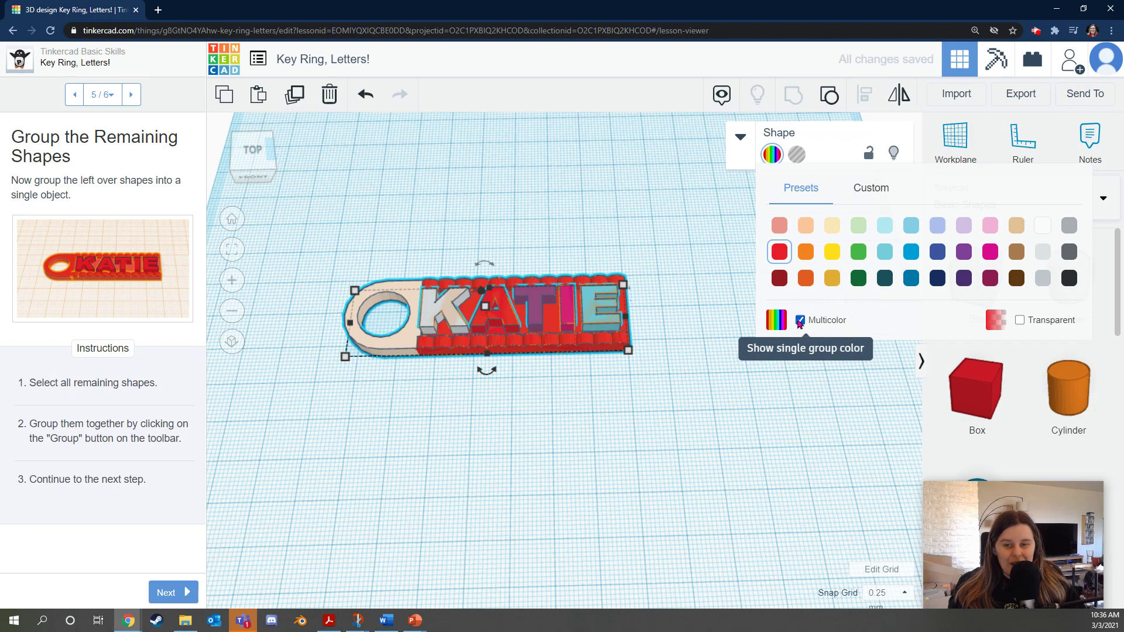
Turn off Multicolor for the grouped key ring to show it in solid red, and deselect it
left_click(743, 138)
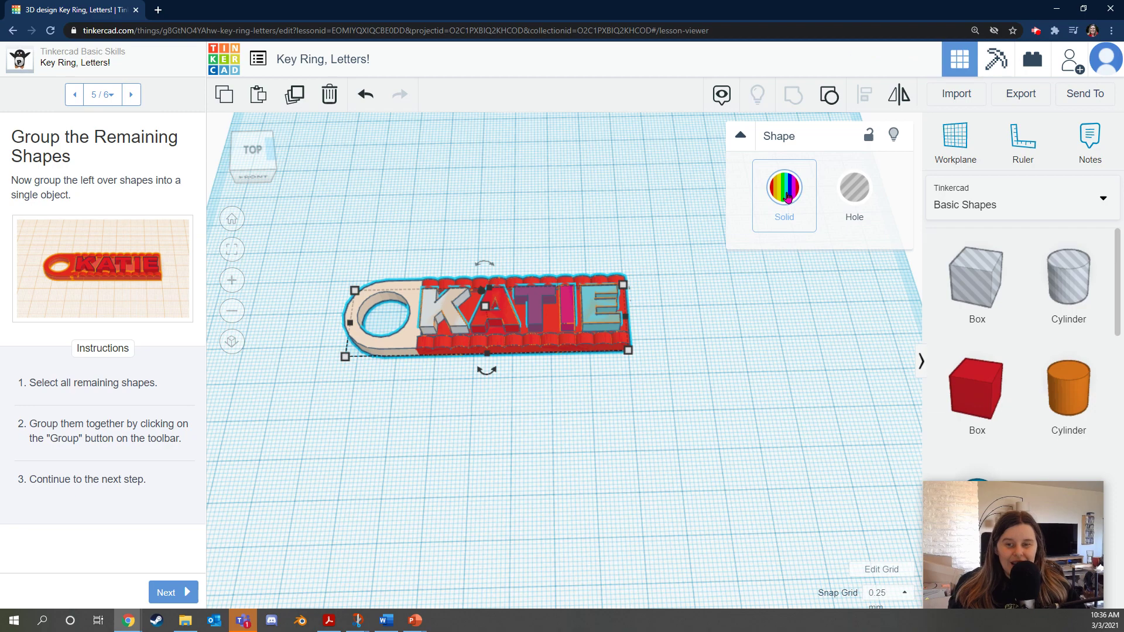
left_click(787, 198)
left_click(786, 392)
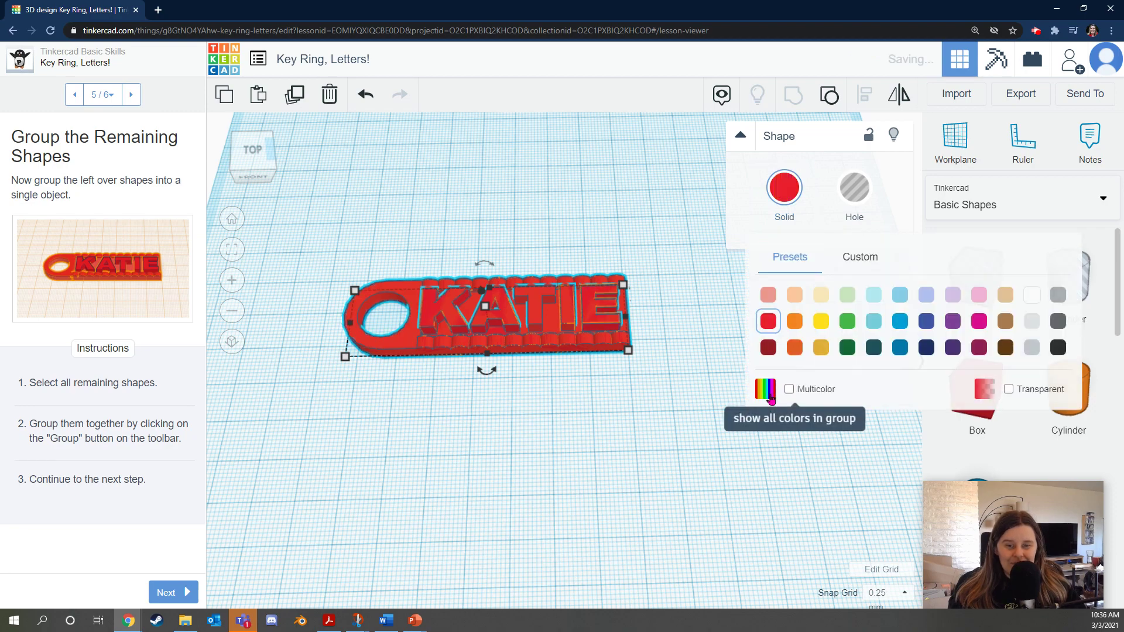
left_click(771, 396)
left_click(771, 396)
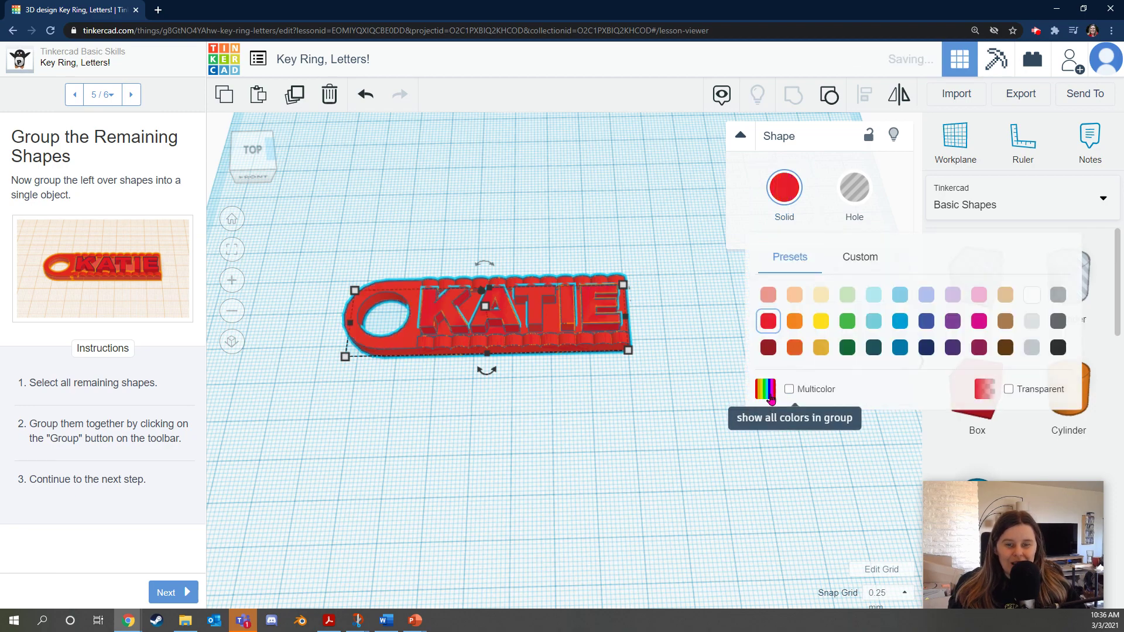
left_click(616, 478)
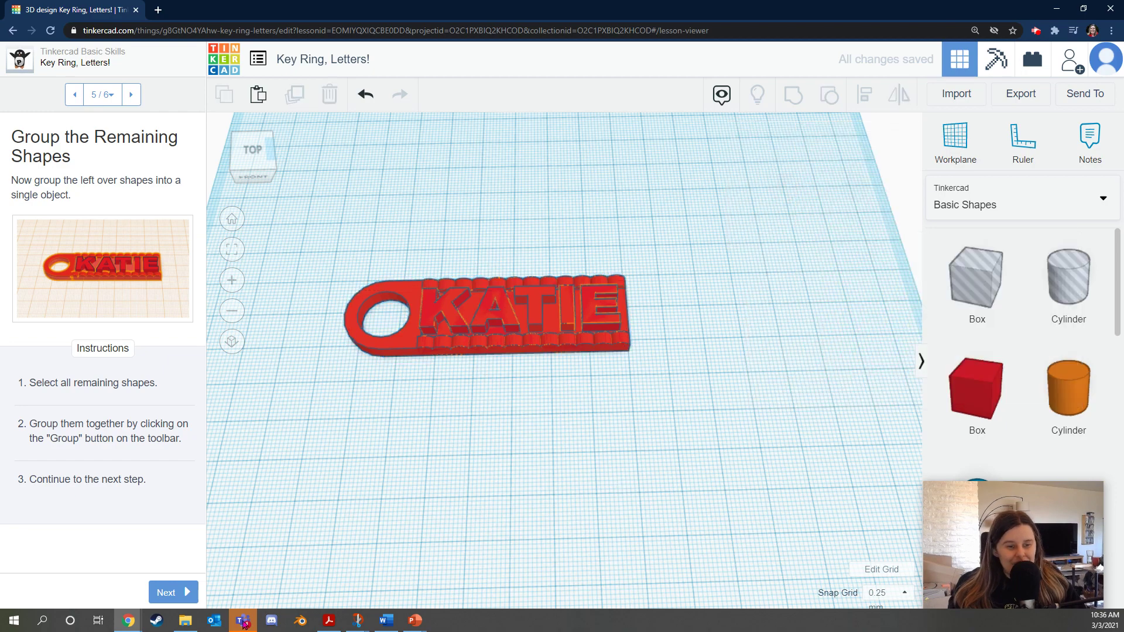
Finish the Key Ring, Letters! lesson, move on to Die on the Workplane and reset that lesson to its first page
left_click(167, 592)
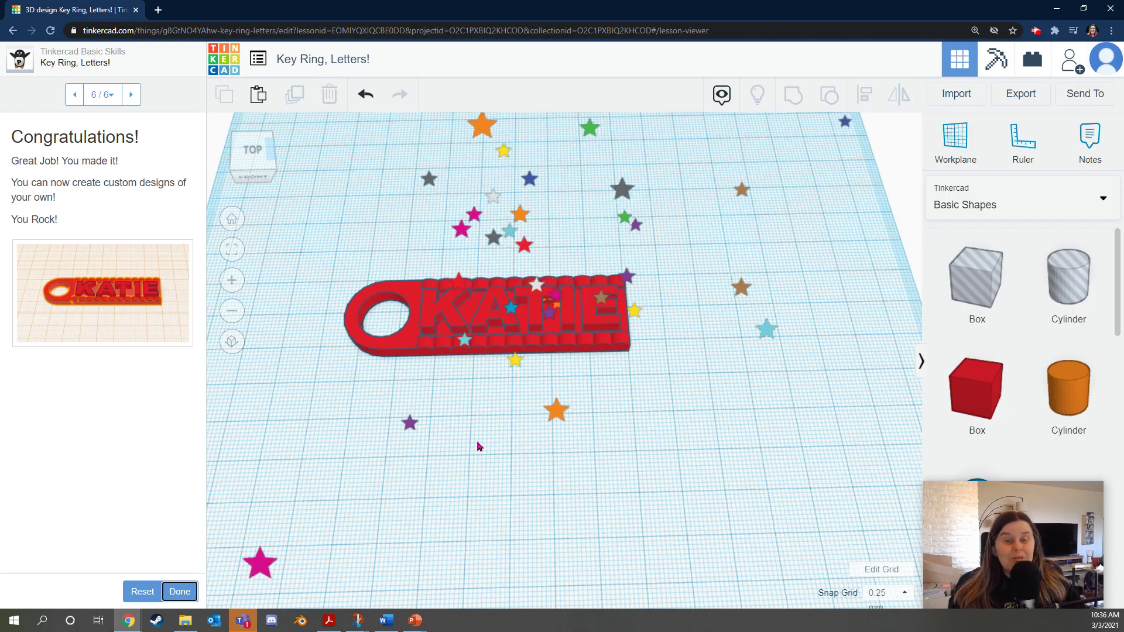
left_click(180, 592)
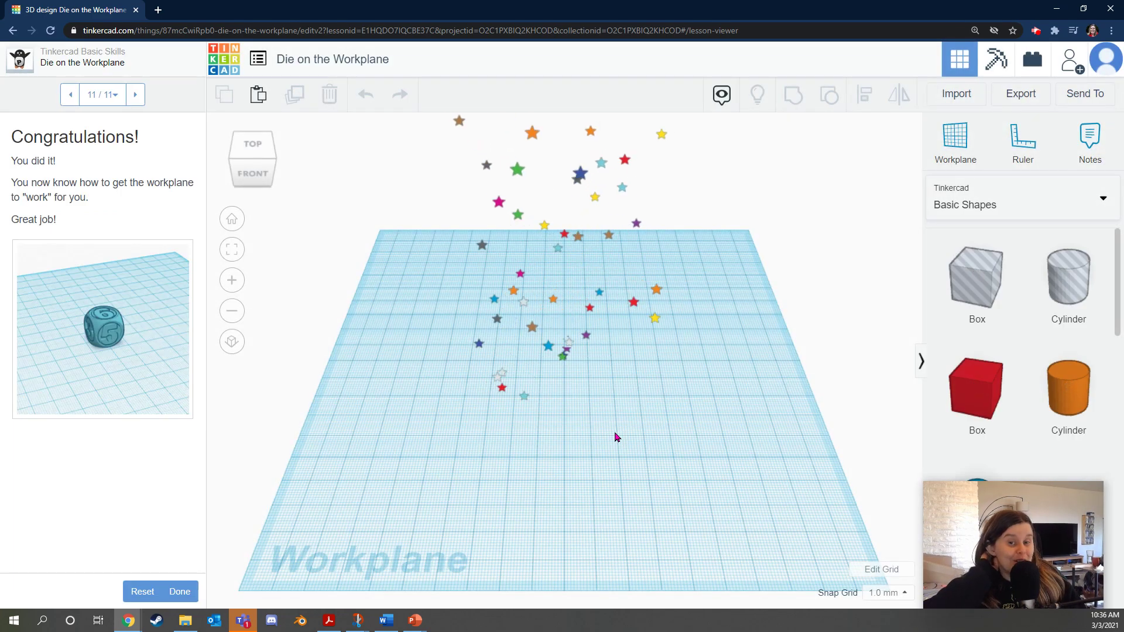
left_click(142, 592)
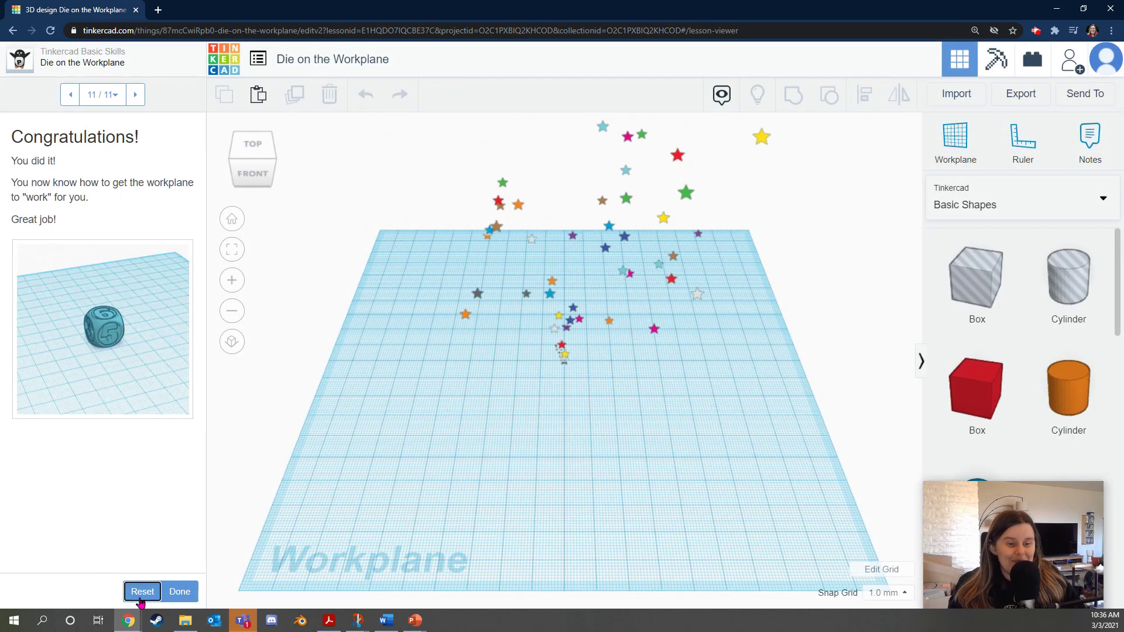
left_click(752, 363)
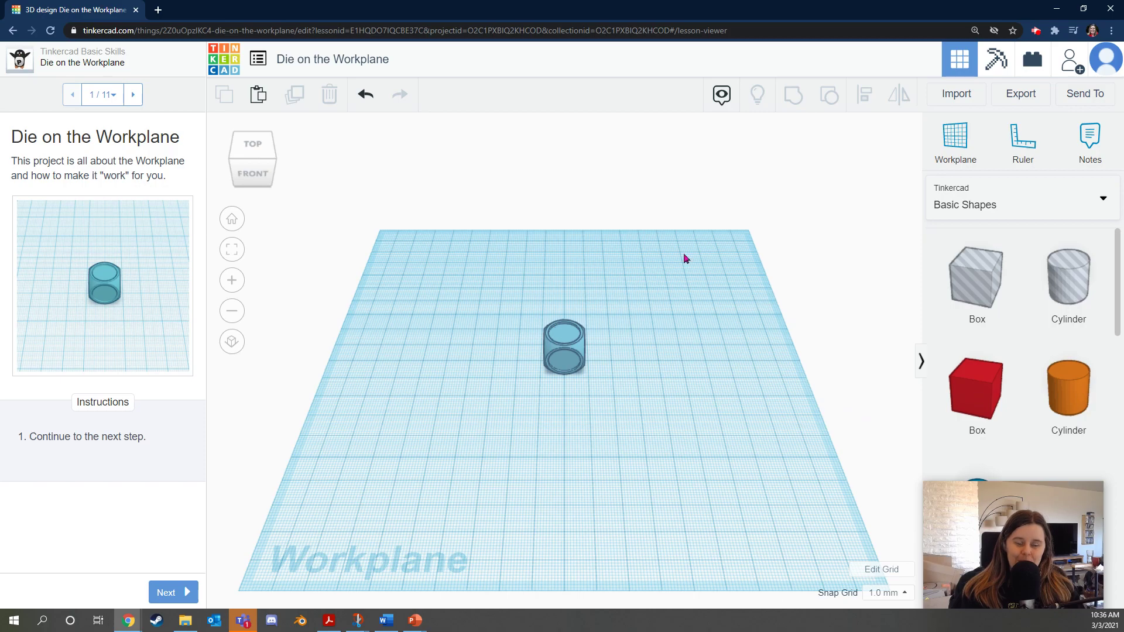
Continue to The Die Is Almost Done page and look around the die to examine the numbers on its sides
scroll(696, 404, "up", 5)
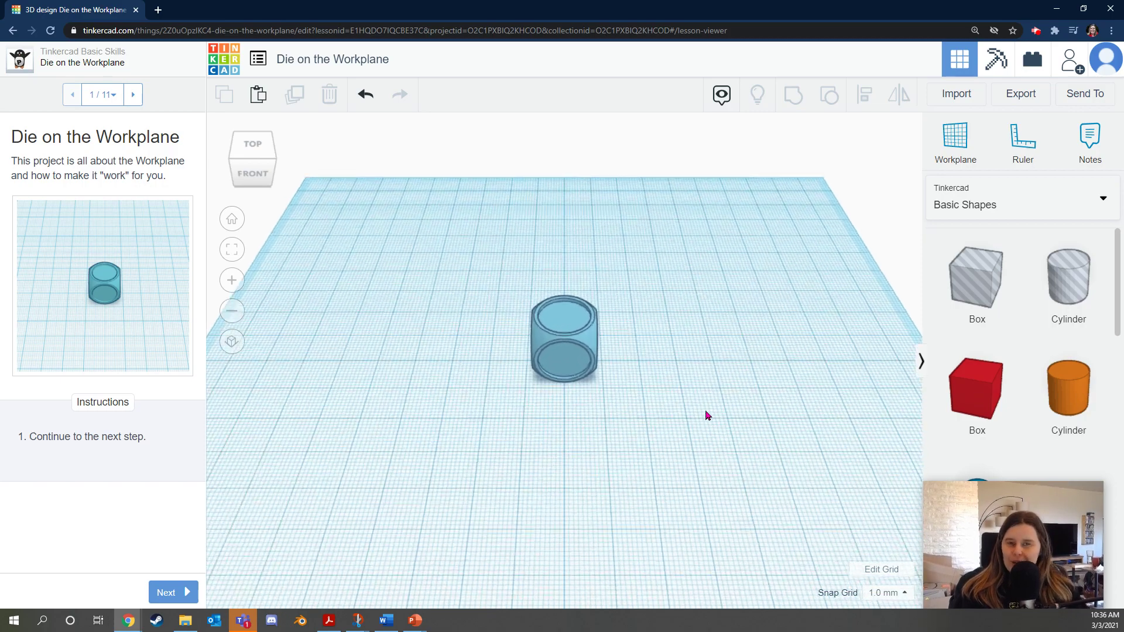
scroll(734, 460, "down", 3)
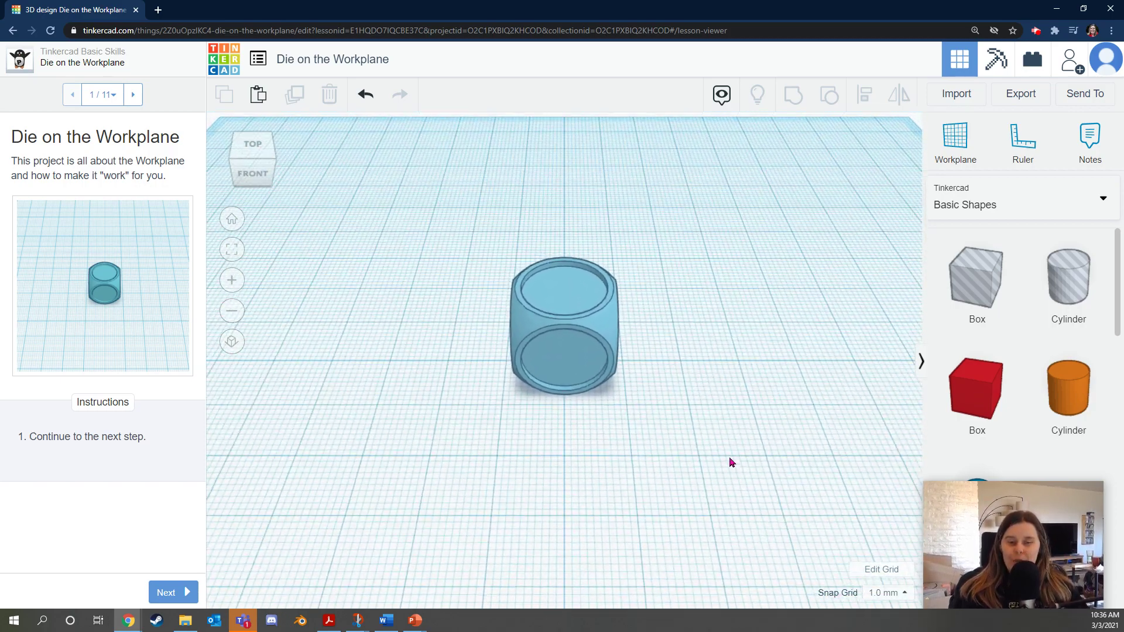
right_click_drag(634, 467, 622, 346)
right_click_drag(726, 388, 507, 403)
right_click_drag(719, 404, 623, 487)
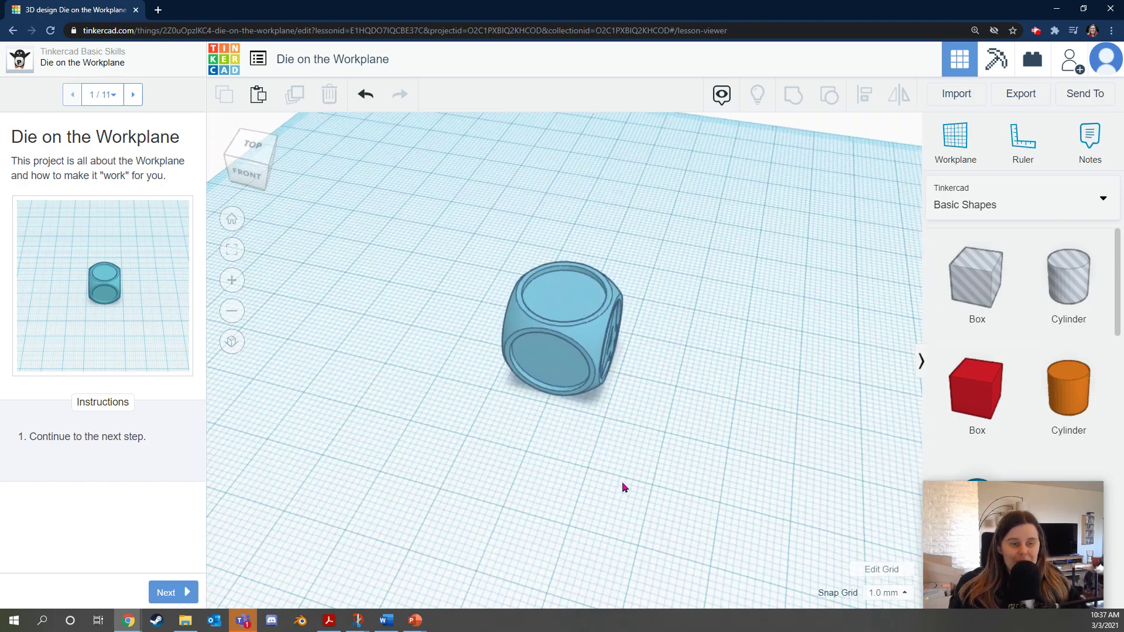
left_click(170, 594)
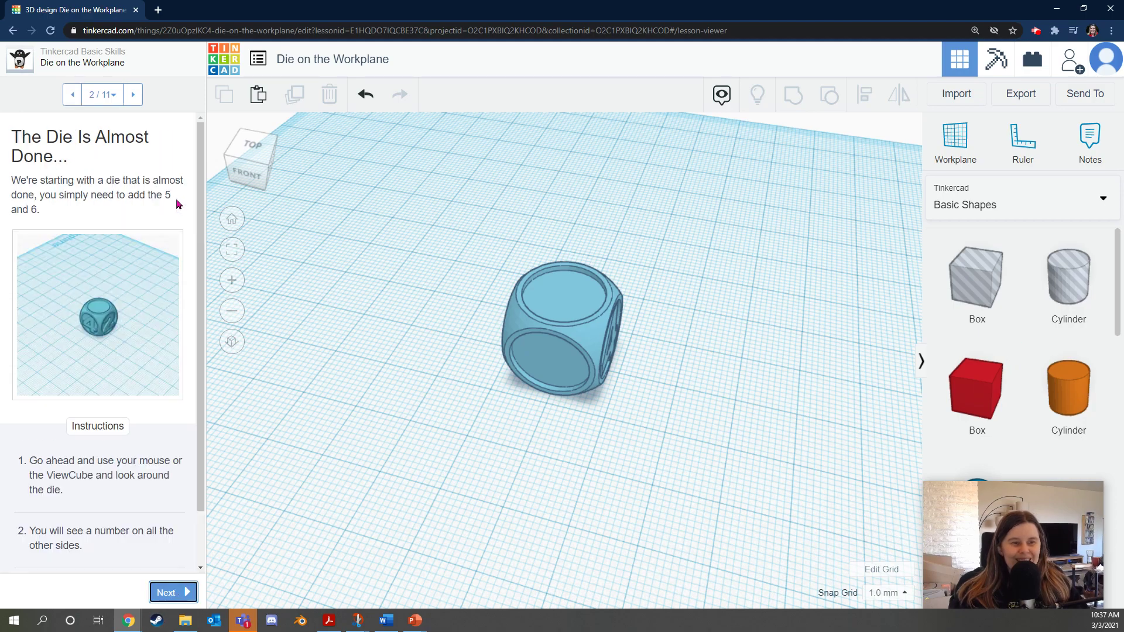
right_click_drag(748, 420, 314, 201)
mouse_move(258, 174)
left_mouse_down()
mouse_move(245, 151)
mouse_move(307, 174)
mouse_move(258, 180)
left_mouse_up()
left_click(278, 177)
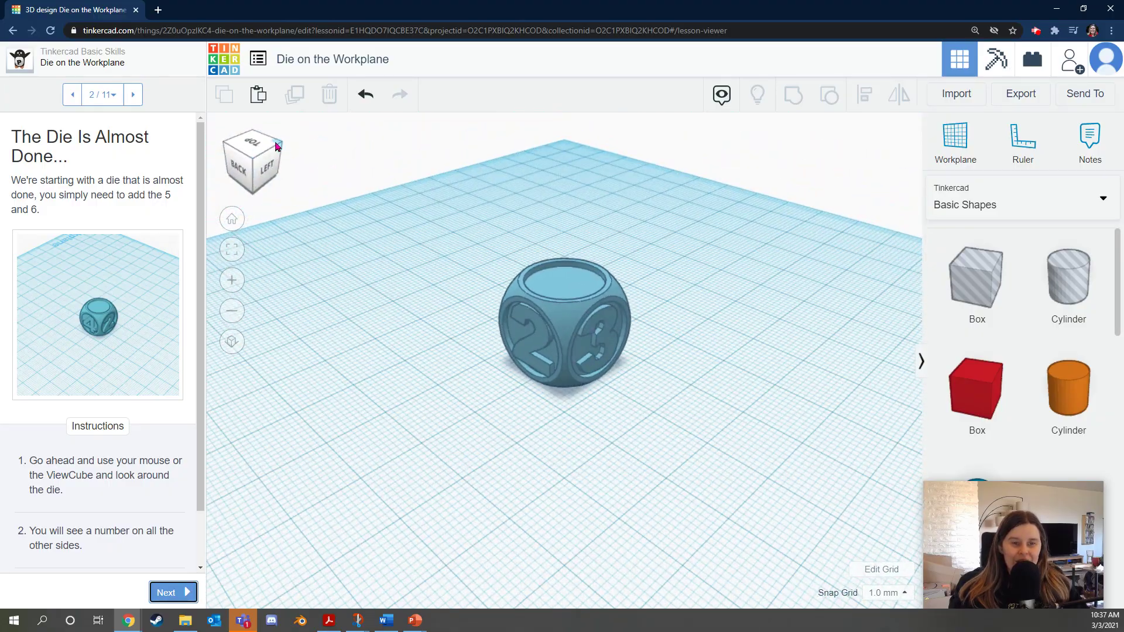
left_click(280, 146)
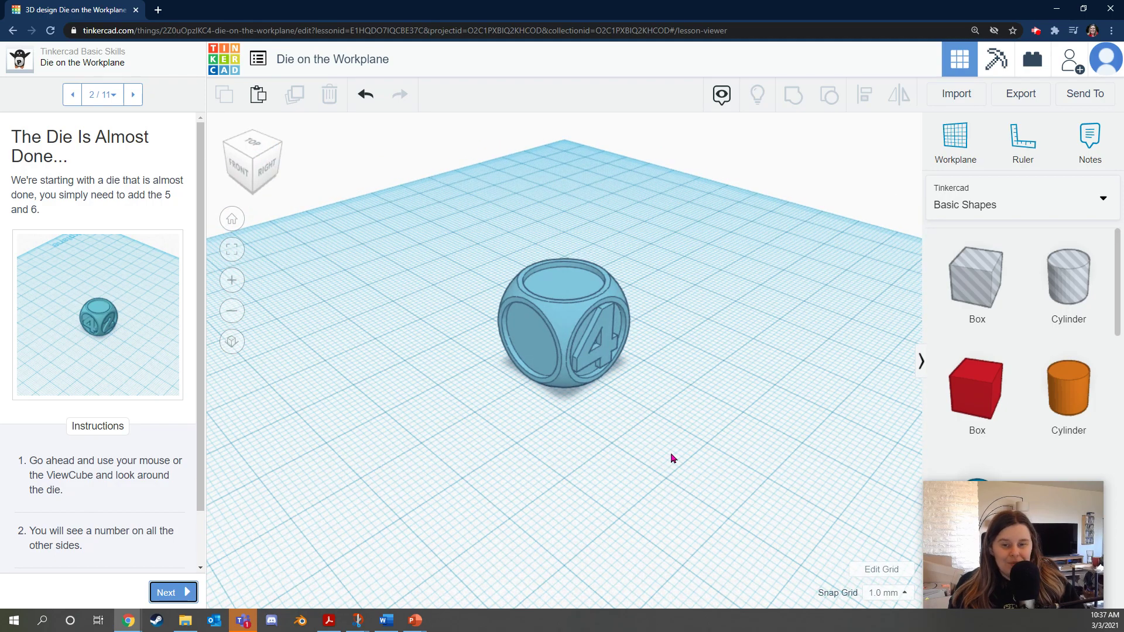
right_click_drag(677, 447, 769, 463)
Continue to the Move the Workplane page and place a workplane on the die's blank front face
left_click(166, 593)
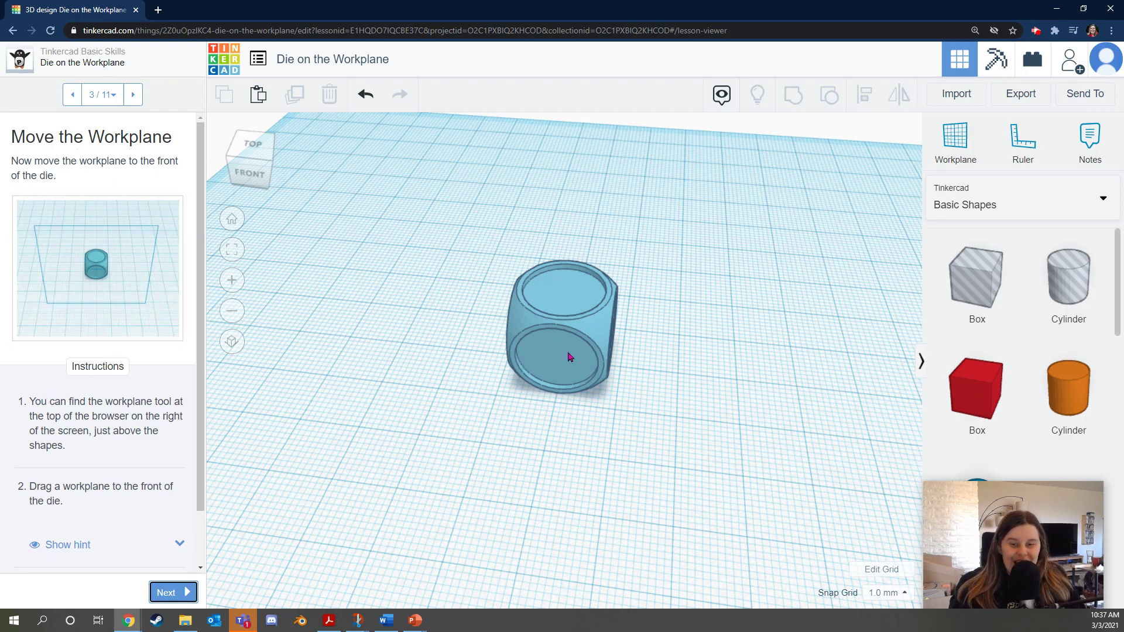
right_click_drag(559, 467, 541, 311)
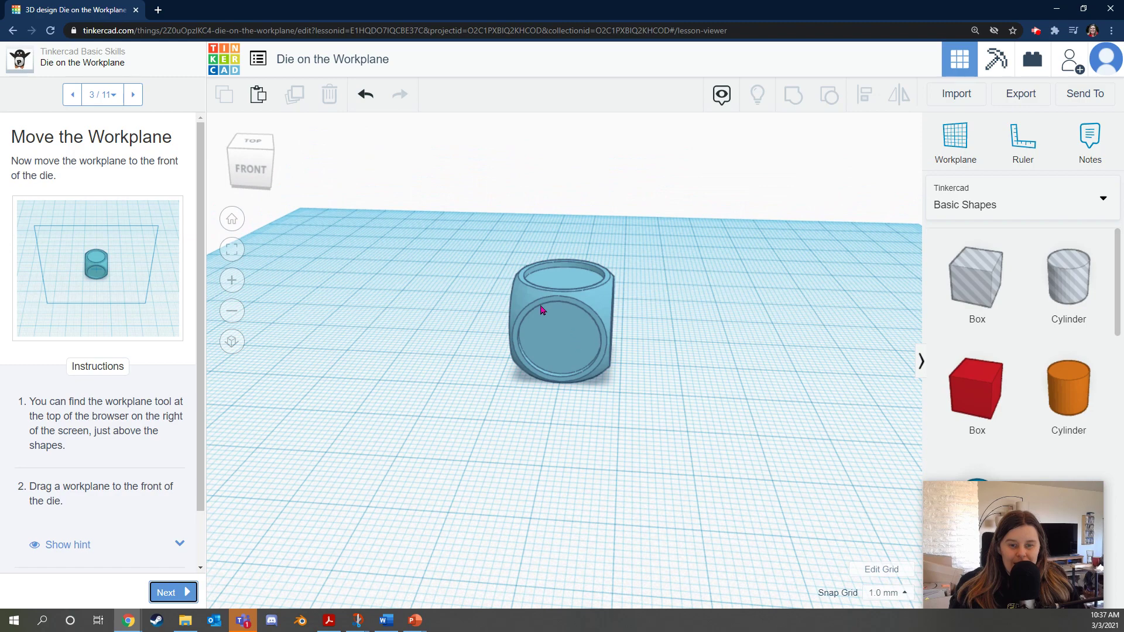
left_click(953, 145)
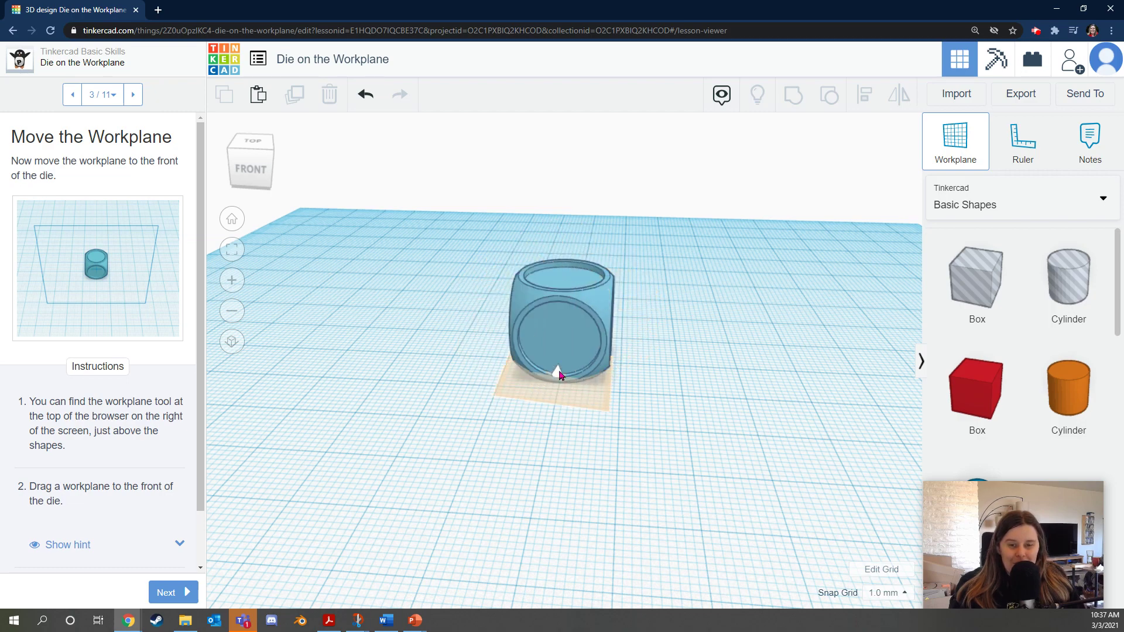
left_click(559, 349)
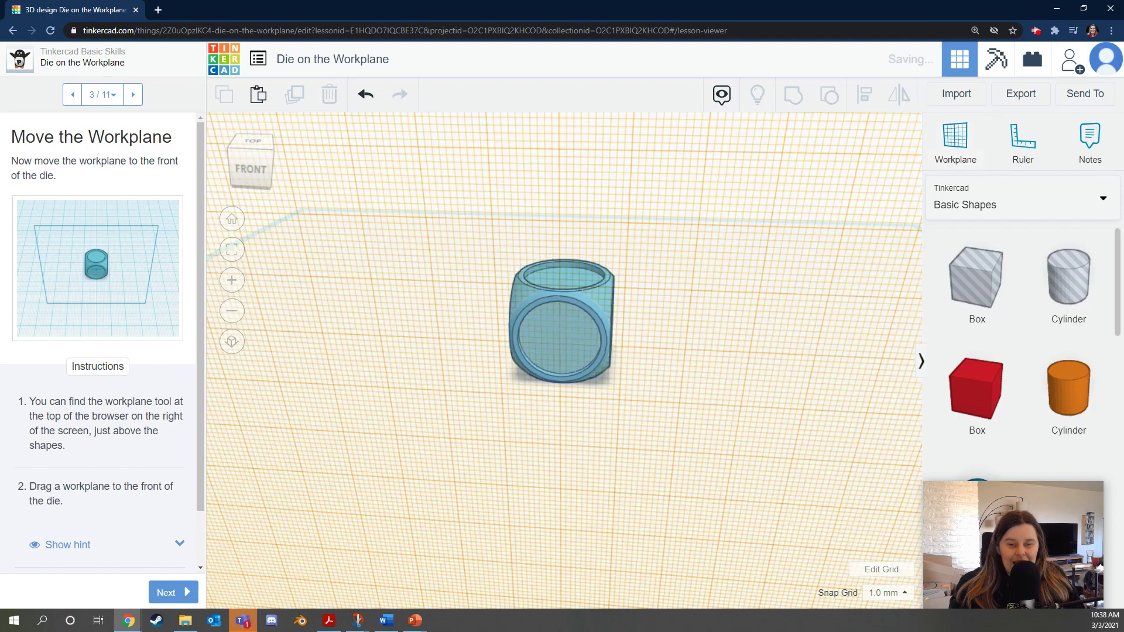
right_click_drag(478, 580, 243, 561)
Continue to the Place the Number 5 page and add the number 5 from the Text and numbers shapes to the die's front face
left_click(171, 589)
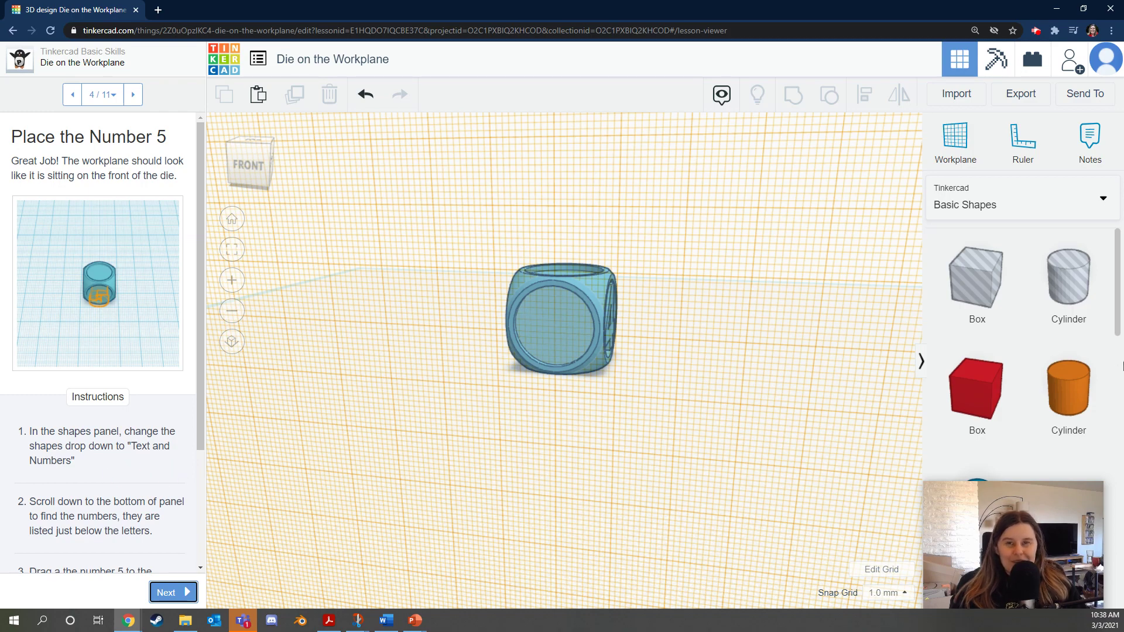
left_click(993, 202)
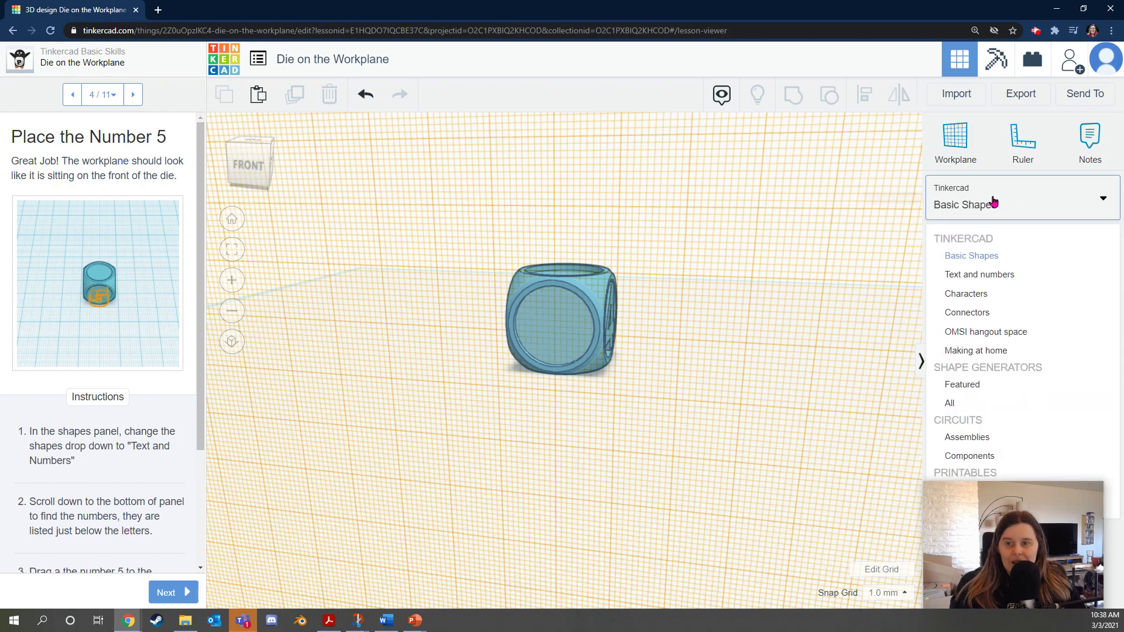
left_click(1011, 282)
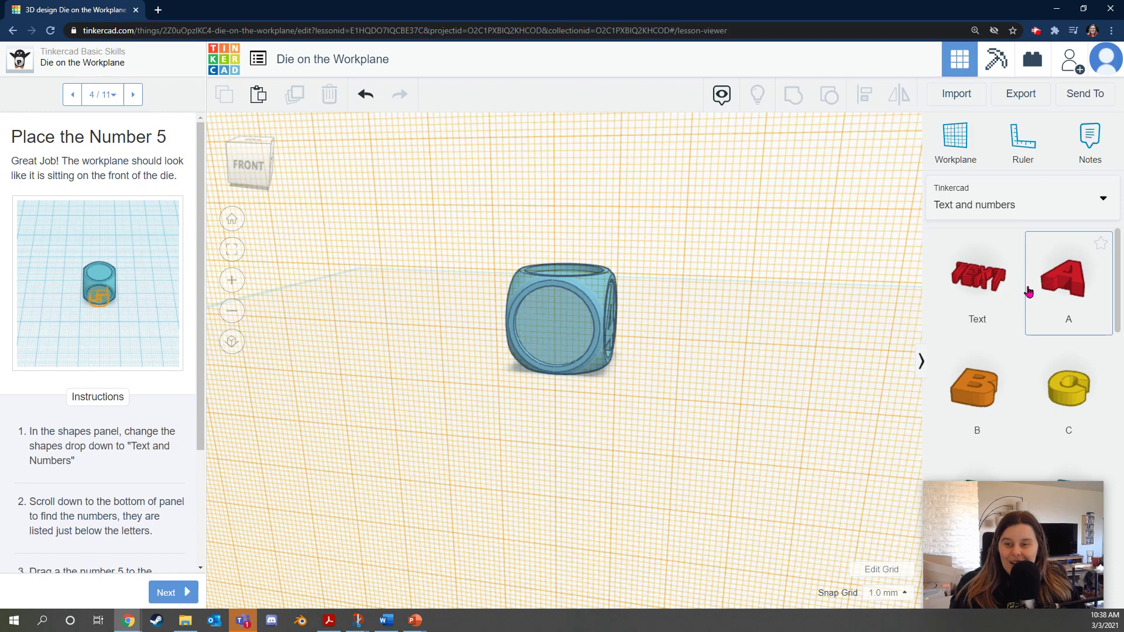
scroll(1054, 293, "down", 15)
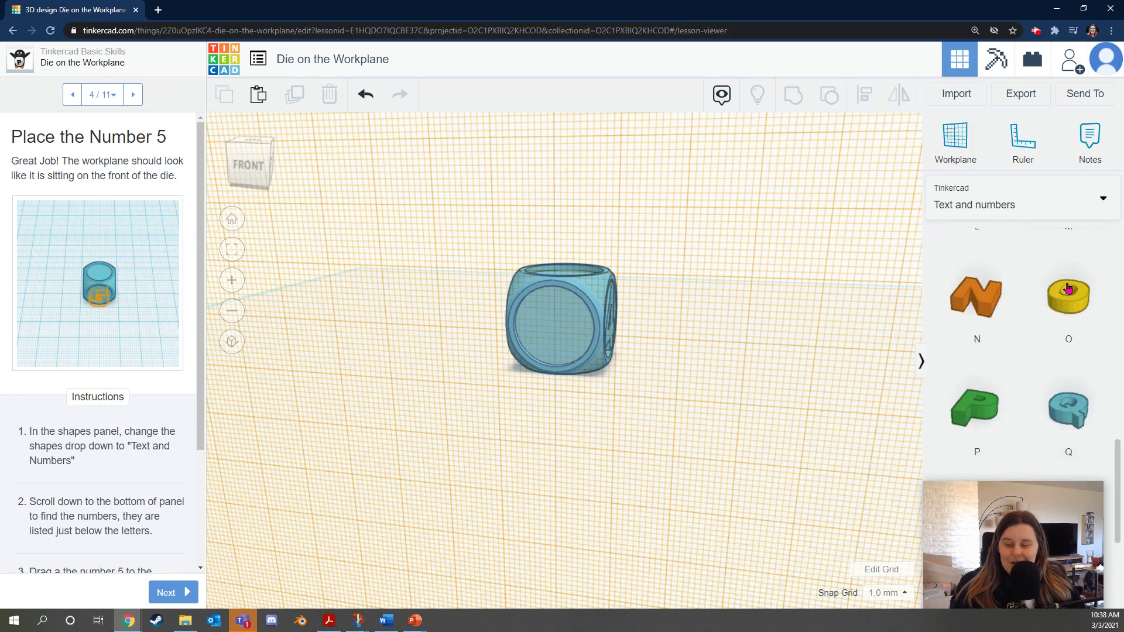
left_click_drag(1039, 518, 831, 533)
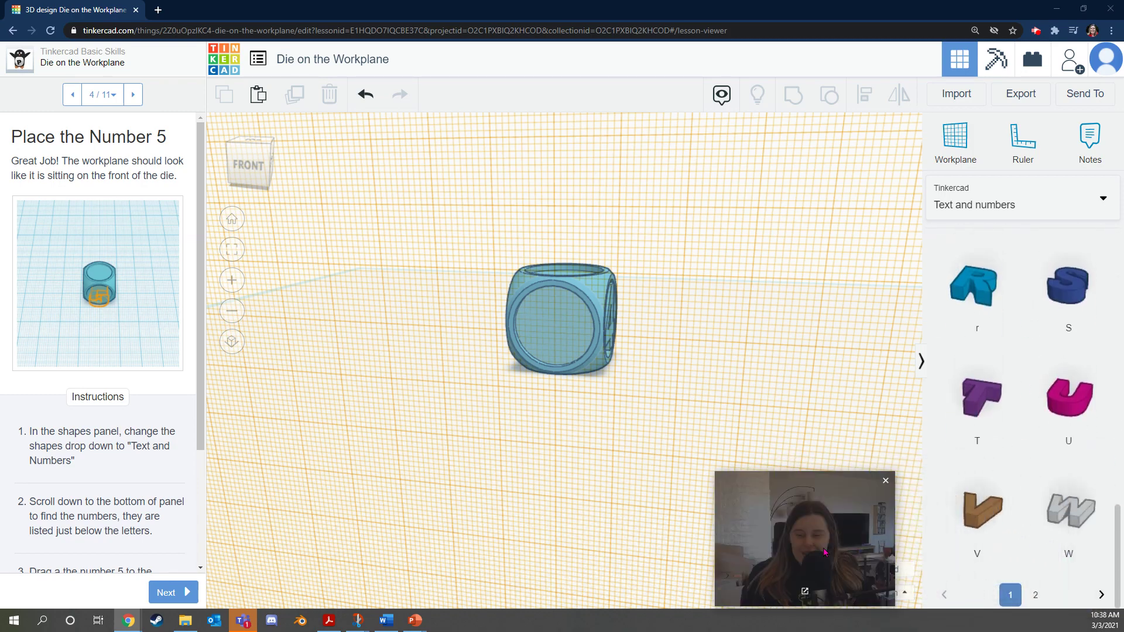
left_click(1036, 596)
scroll(1054, 358, "down", 5)
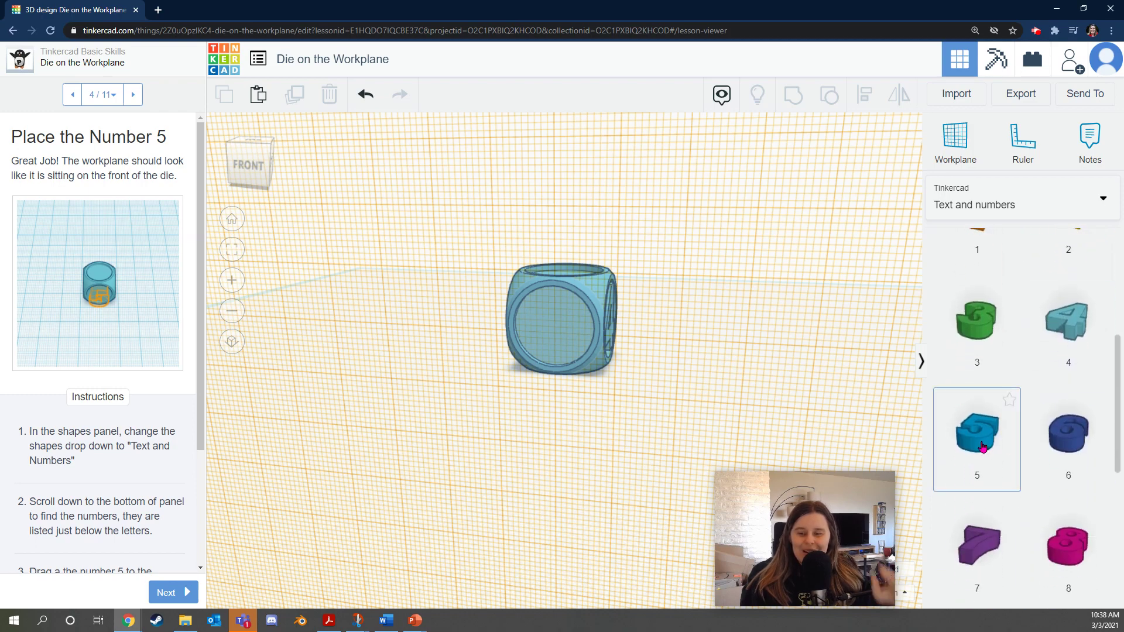
left_click_drag(924, 436, 555, 333)
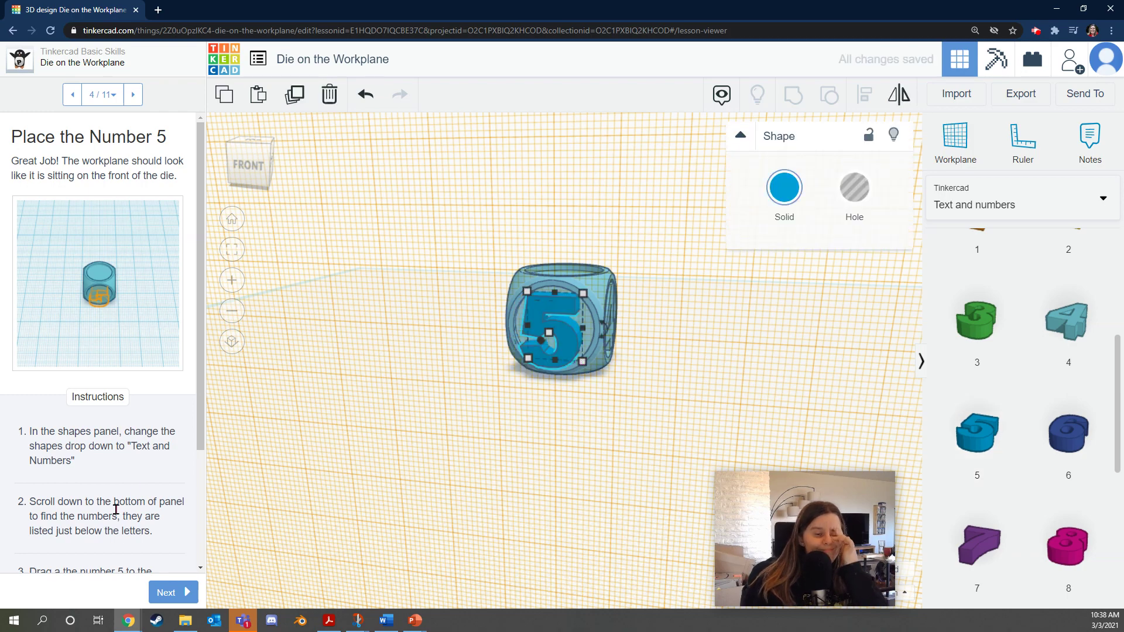
scroll(140, 478, "down", 3)
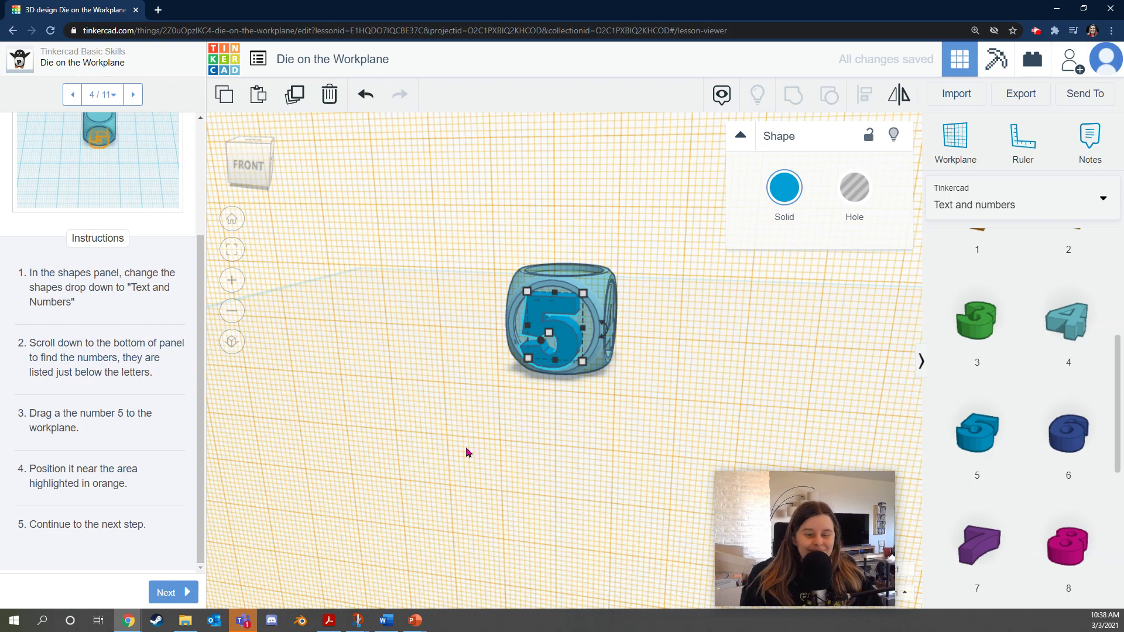
mouse_move(562, 469)
right_mouse_down()
mouse_move(547, 517)
mouse_move(556, 489)
right_mouse_up()
Continue to the Scale the 5 Smaller page and reduce the 5's thickness to 1 mm
left_click(172, 594)
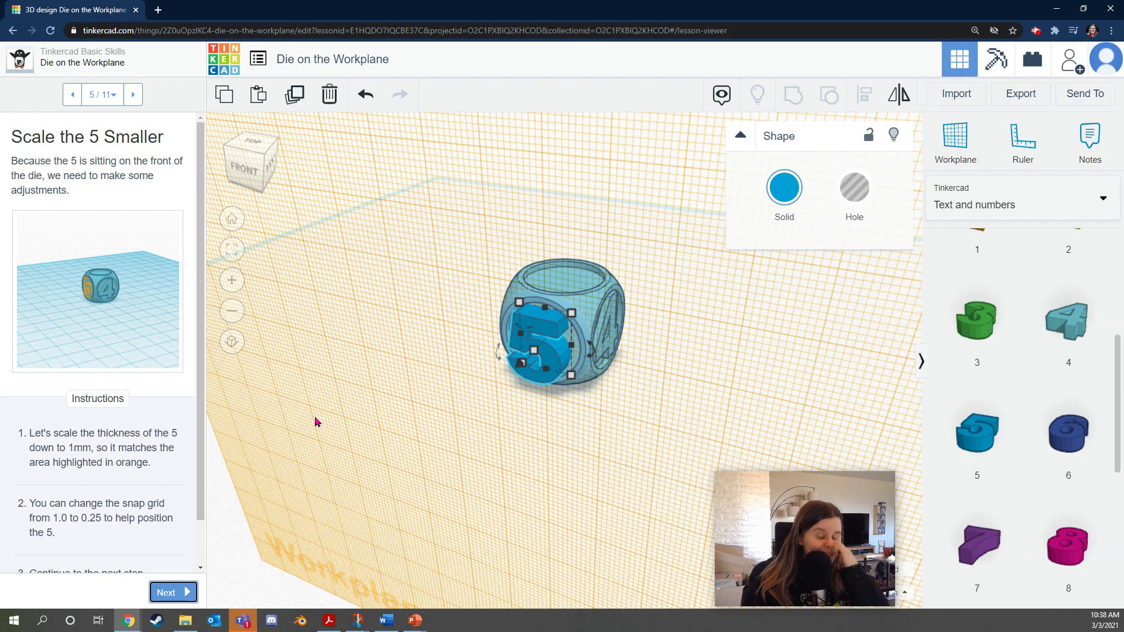
left_click(574, 434)
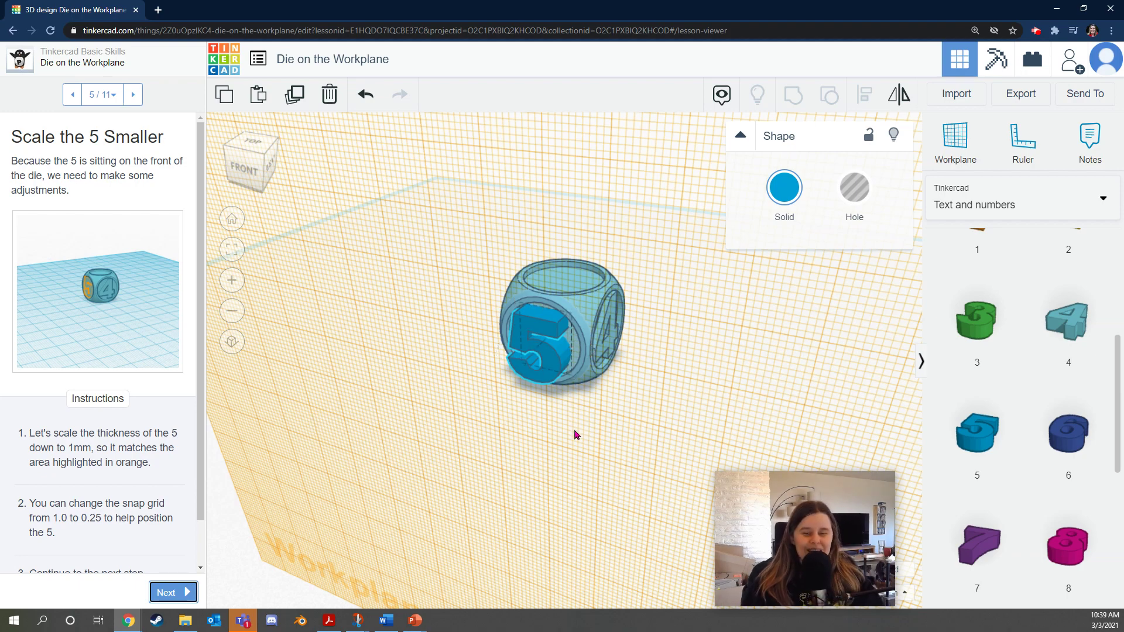
right_click_drag(574, 434, 561, 417)
scroll(597, 436, "up", 5)
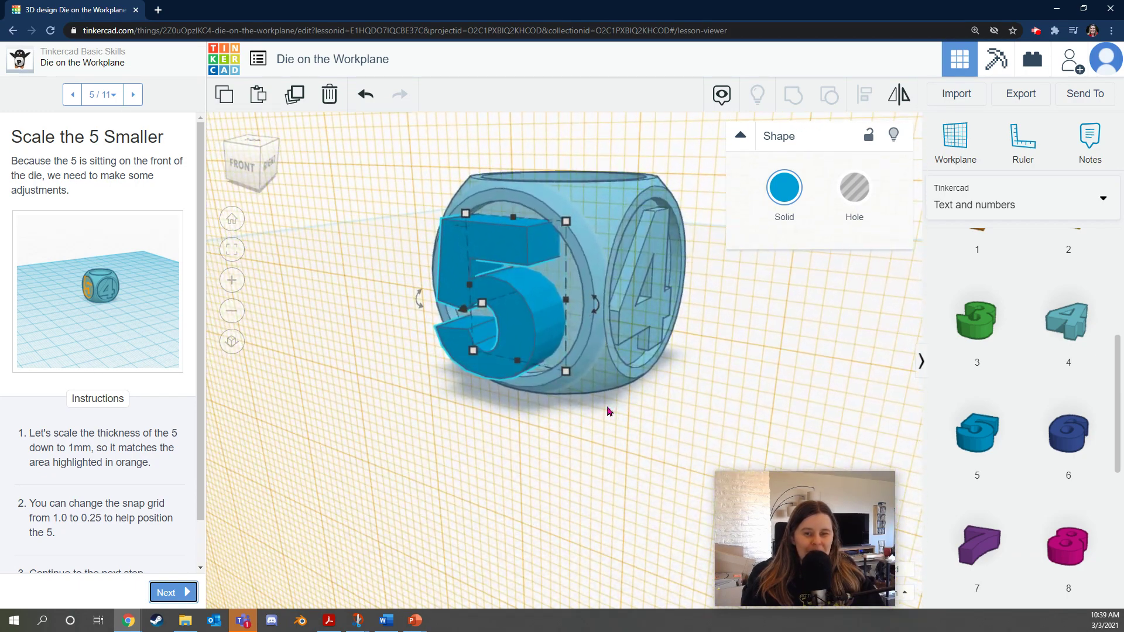
mouse_move(482, 313)
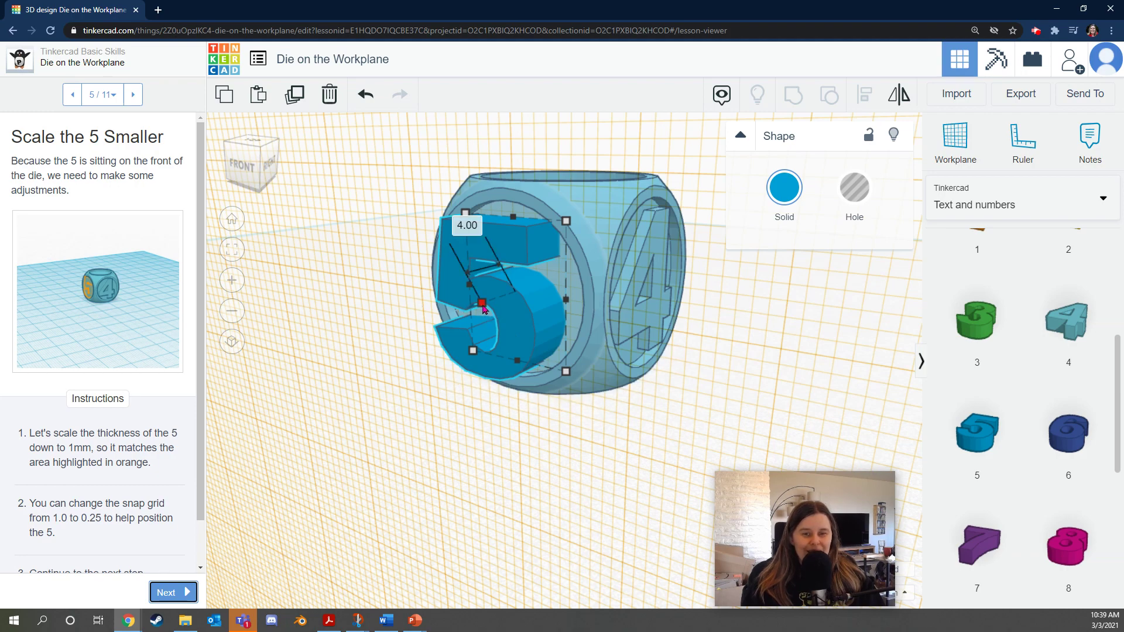
left_click_drag(482, 310, 507, 303)
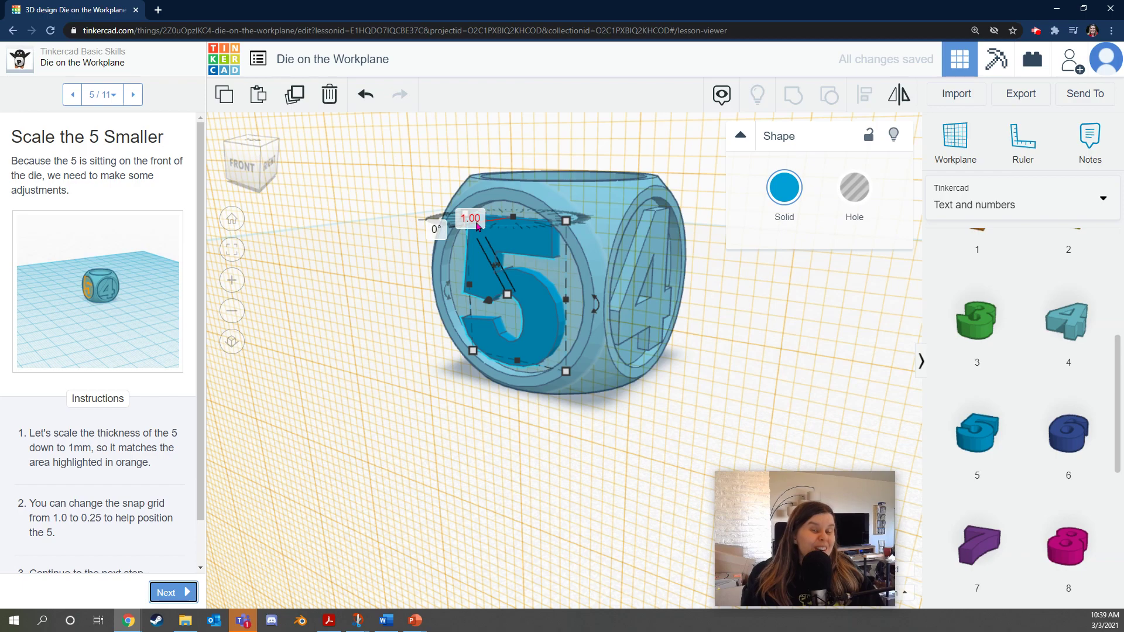
Set the snap grid to 0.25 mm and nudge the 5 into position within the die's front circle
right_click_drag(500, 459, 384, 576)
scroll(587, 443, "down", 3)
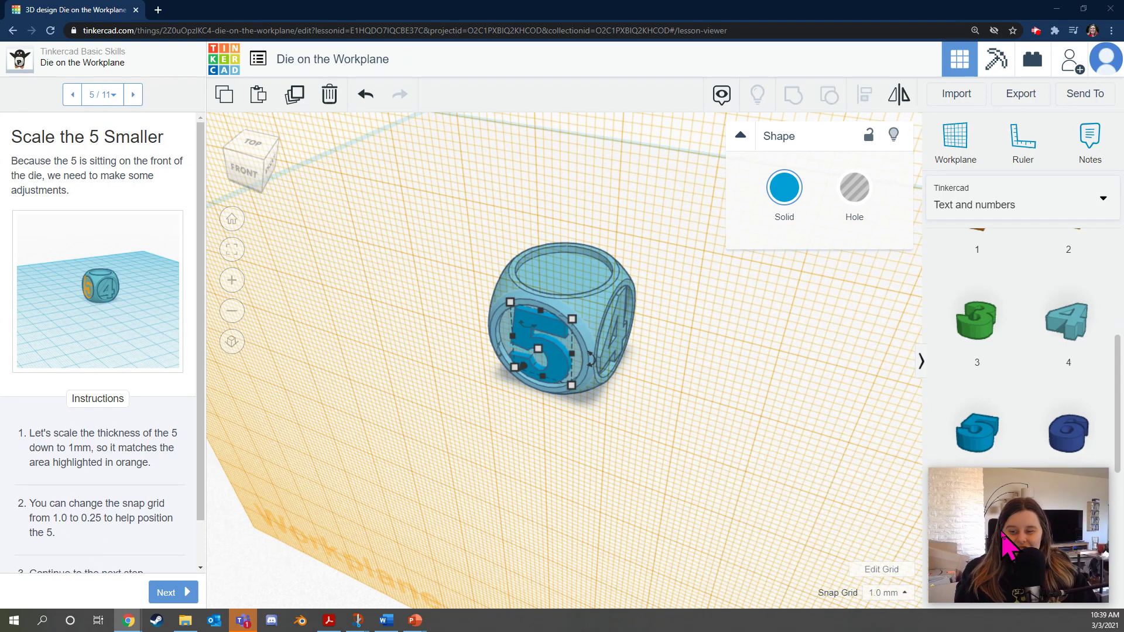
left_click(900, 603)
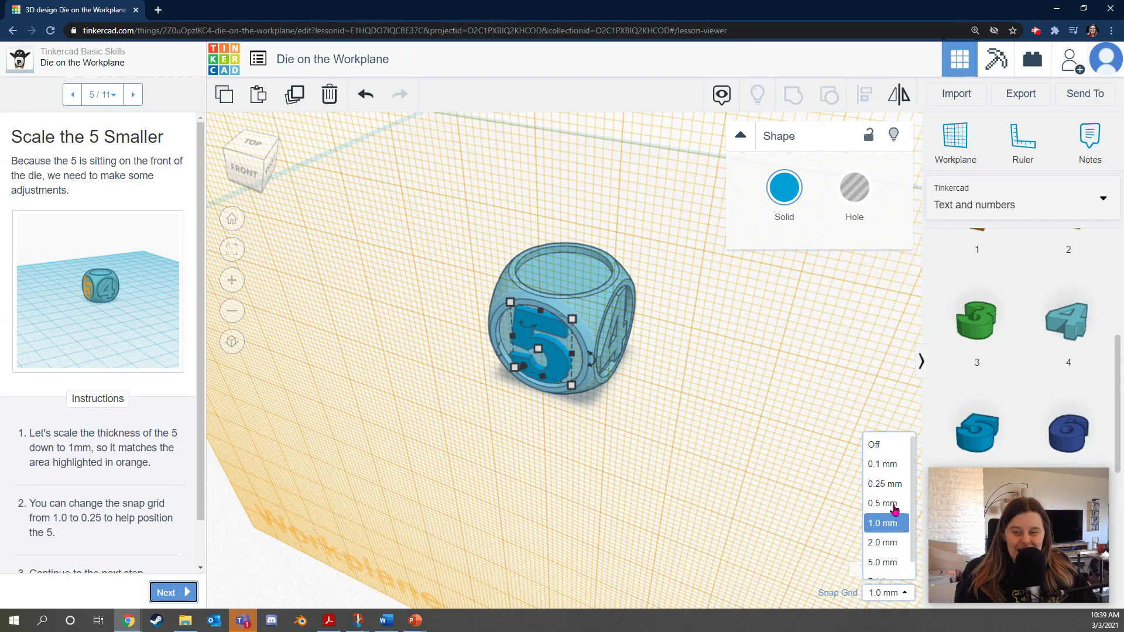
left_click(894, 482)
left_click_drag(558, 371, 573, 373)
left_click_drag(558, 372, 558, 373)
Continue to the Rinse and Repeat page and place a workplane on the top face of the die
left_click(169, 593)
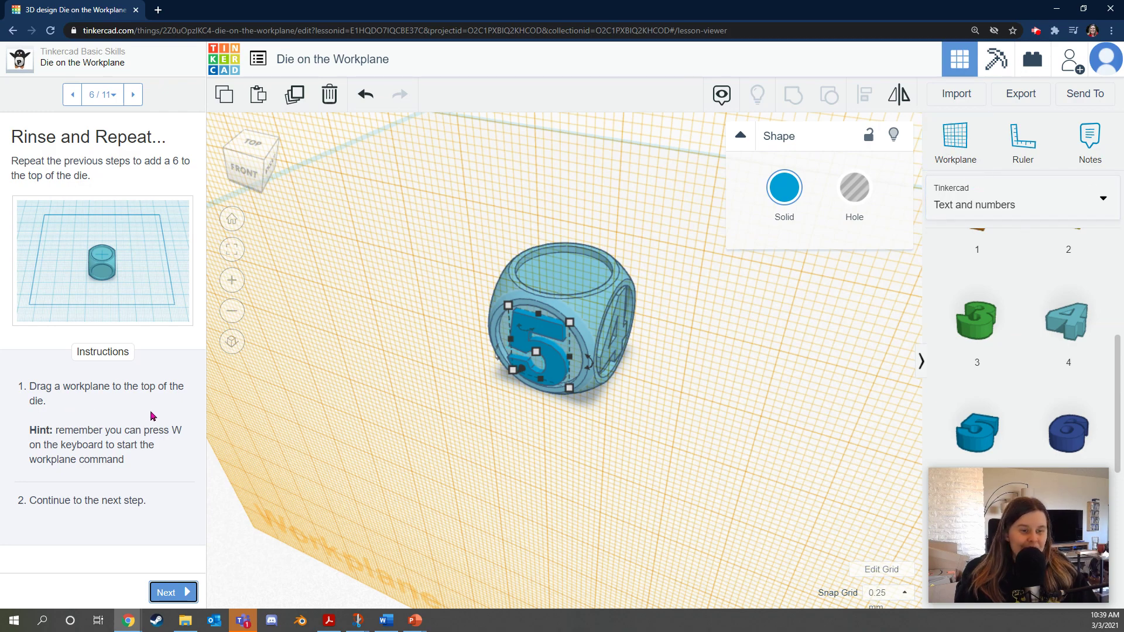
left_click(957, 151)
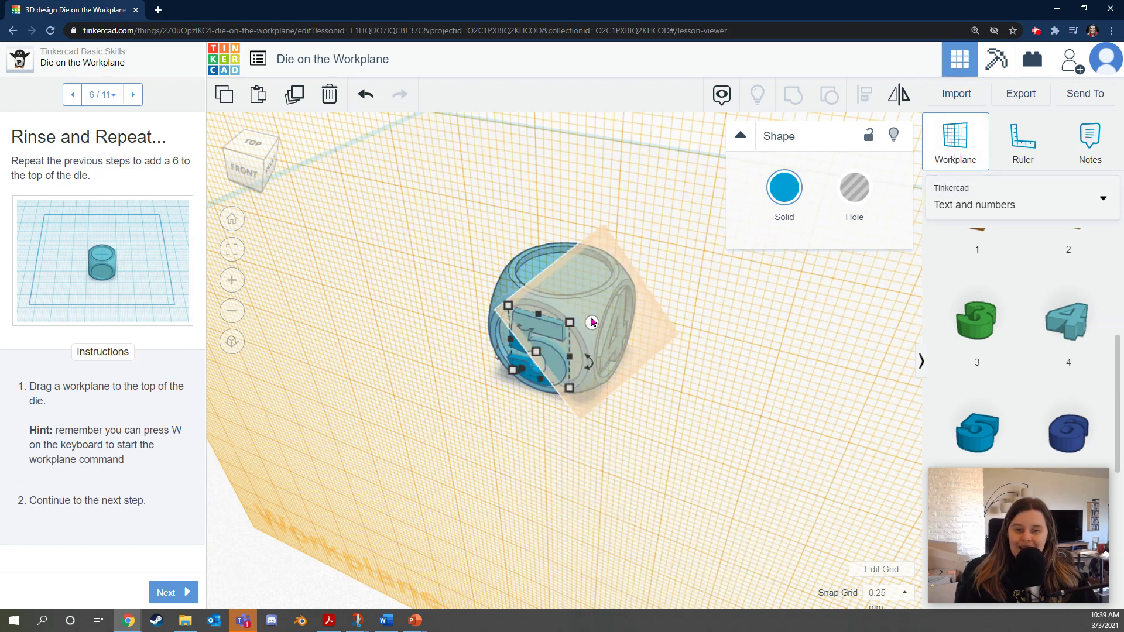
left_click(564, 280)
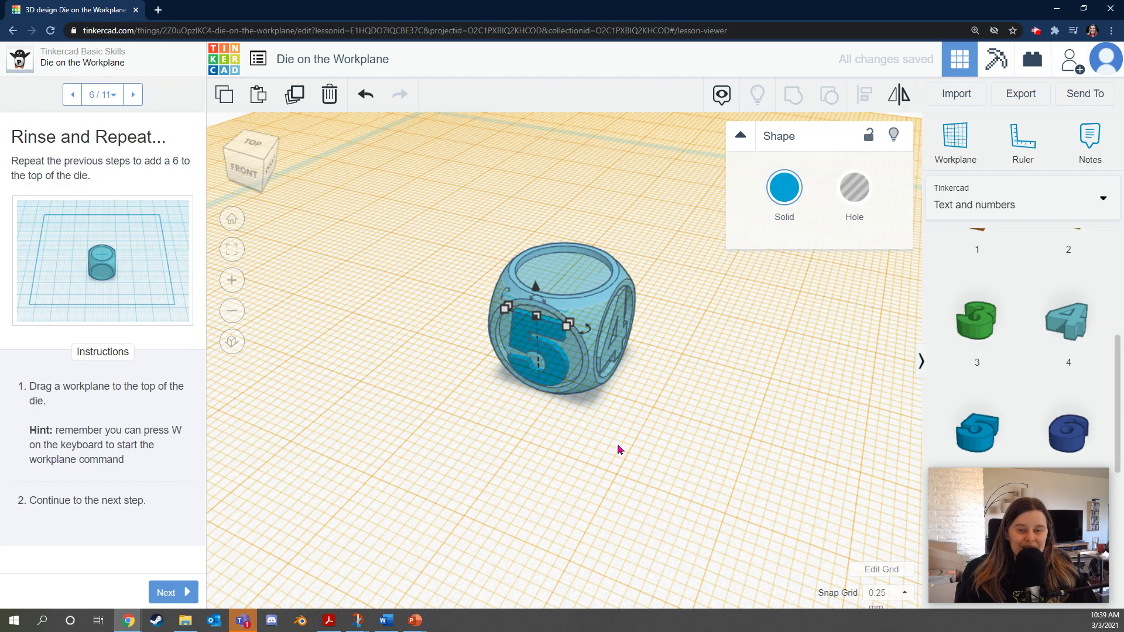
mouse_move(648, 457)
right_mouse_down()
mouse_move(658, 445)
mouse_move(663, 469)
mouse_move(667, 349)
mouse_move(696, 472)
mouse_move(690, 524)
mouse_move(658, 472)
right_mouse_up()
Continue to the Add the Number 6 page, add the number 6 to the die's top face and center it in the circle
left_click(178, 599)
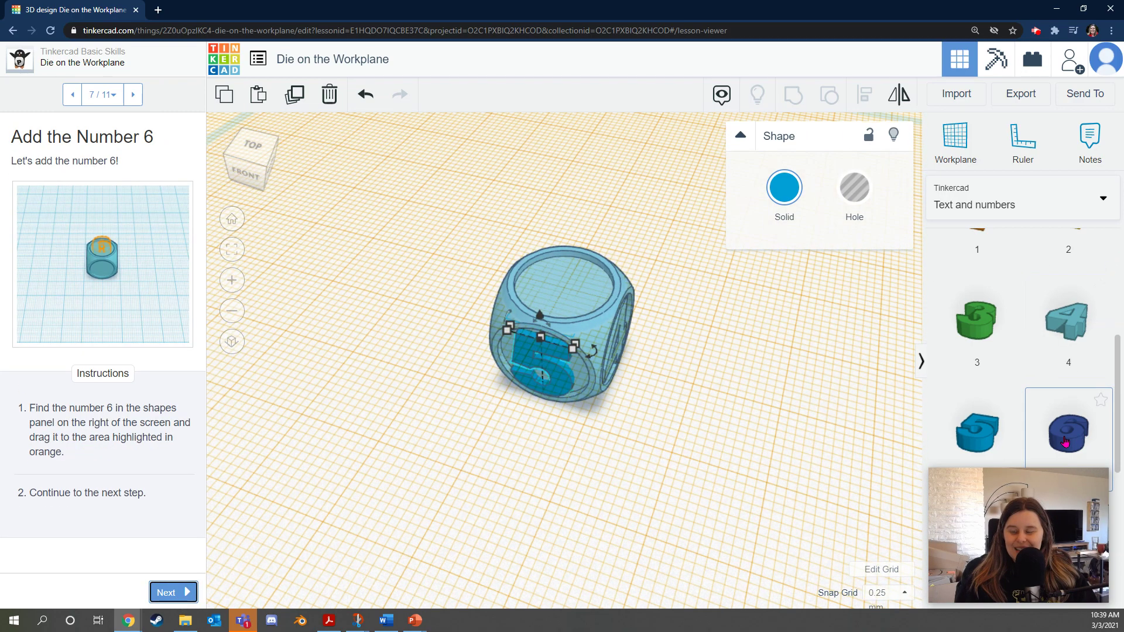
left_click_drag(1035, 420, 563, 301)
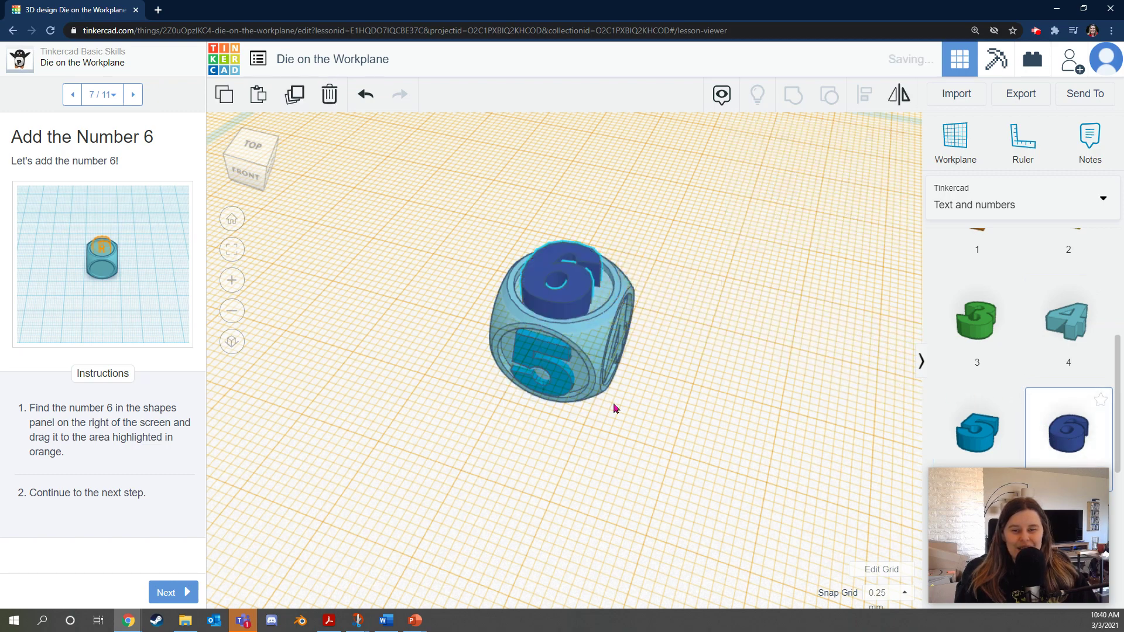
right_click_drag(613, 403, 567, 469)
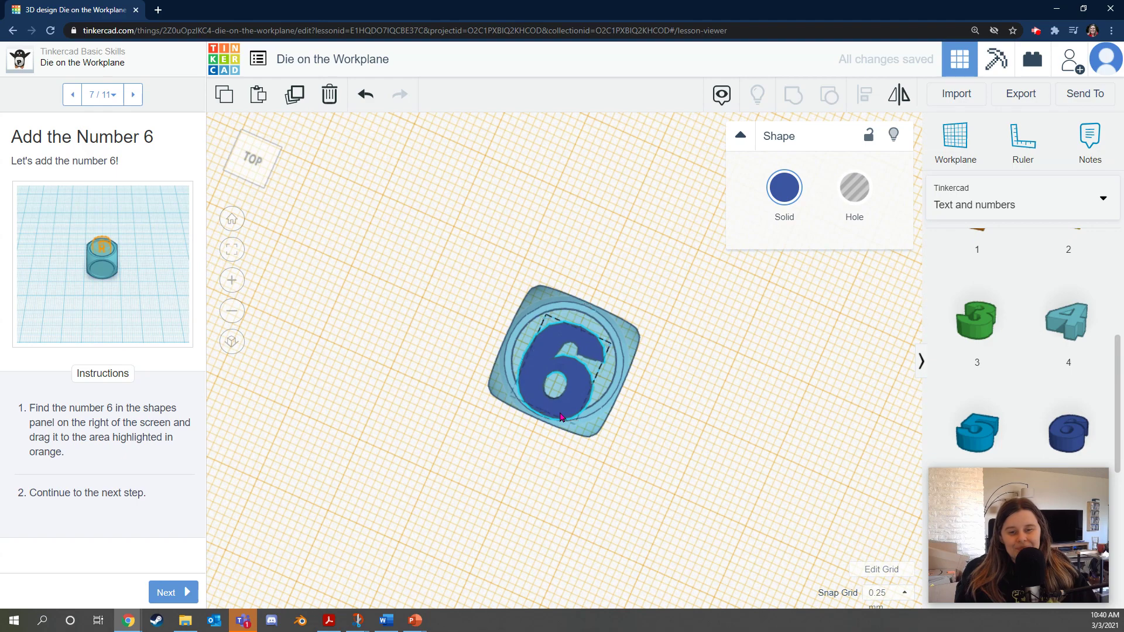
left_click_drag(565, 417, 564, 406)
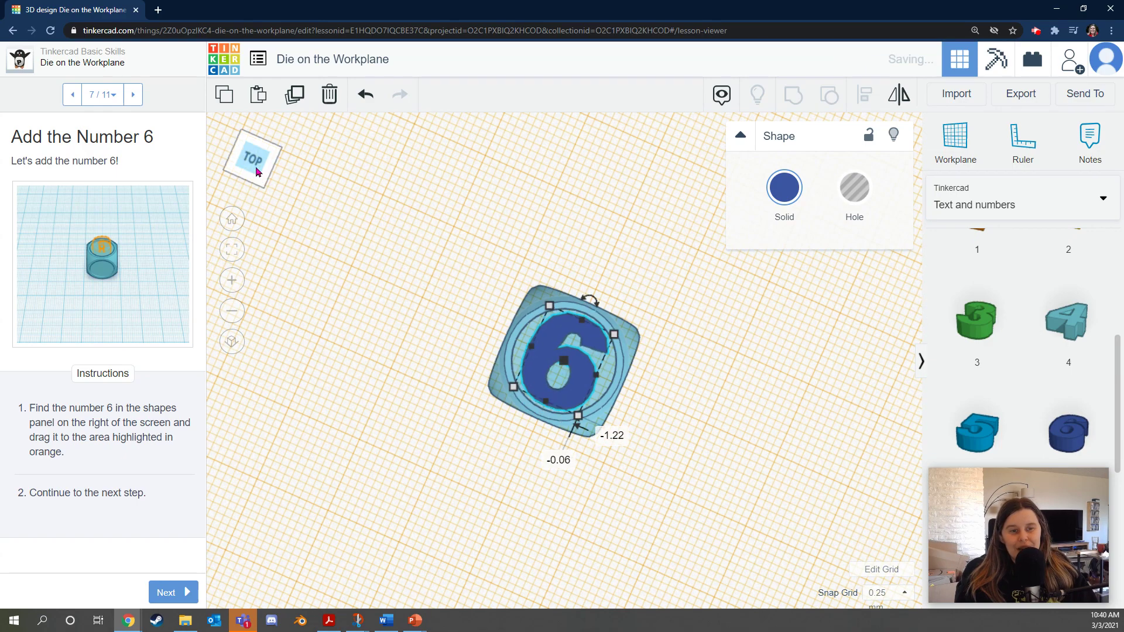
left_click(252, 157)
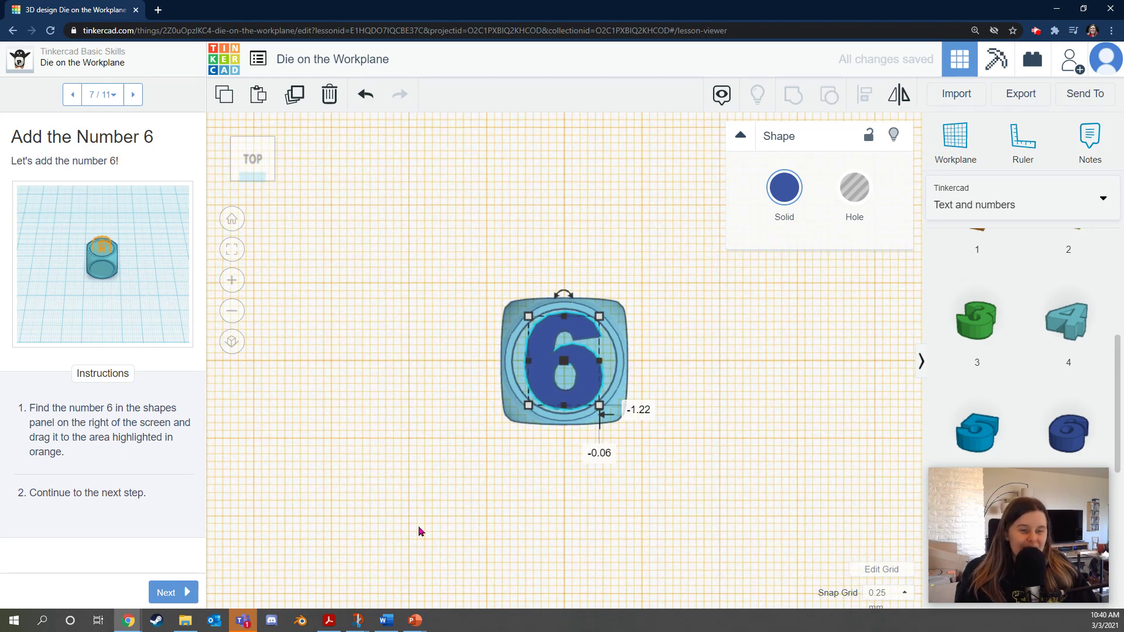
Continue to the Make the 6 Shorter page and scale the 6 to 1 mm in height
left_click(176, 592)
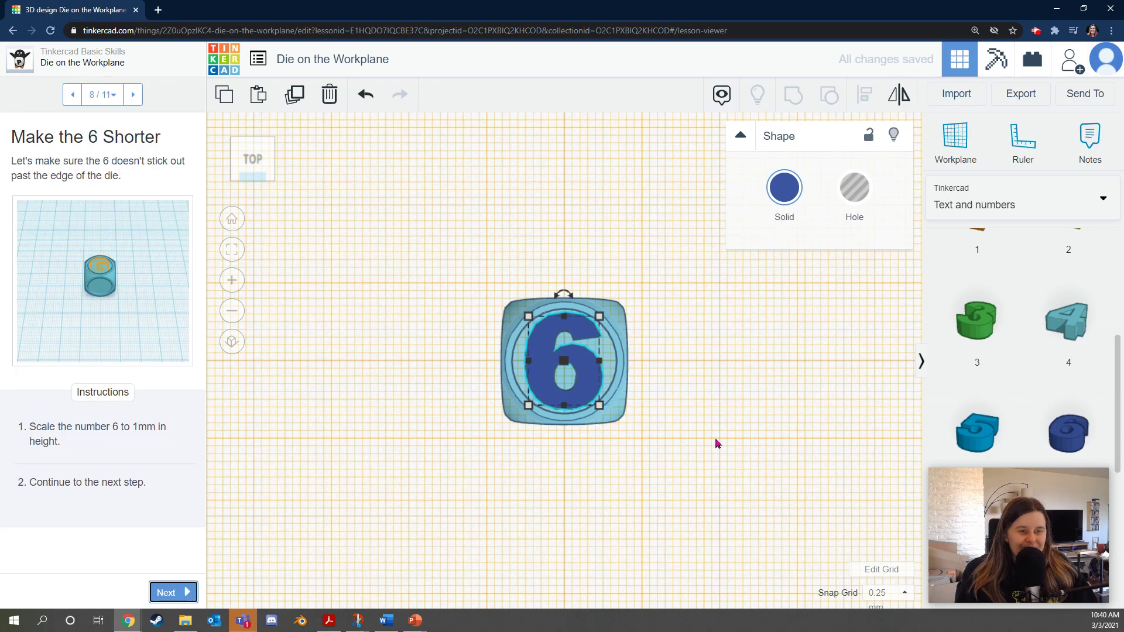
right_click_drag(715, 441, 641, 378)
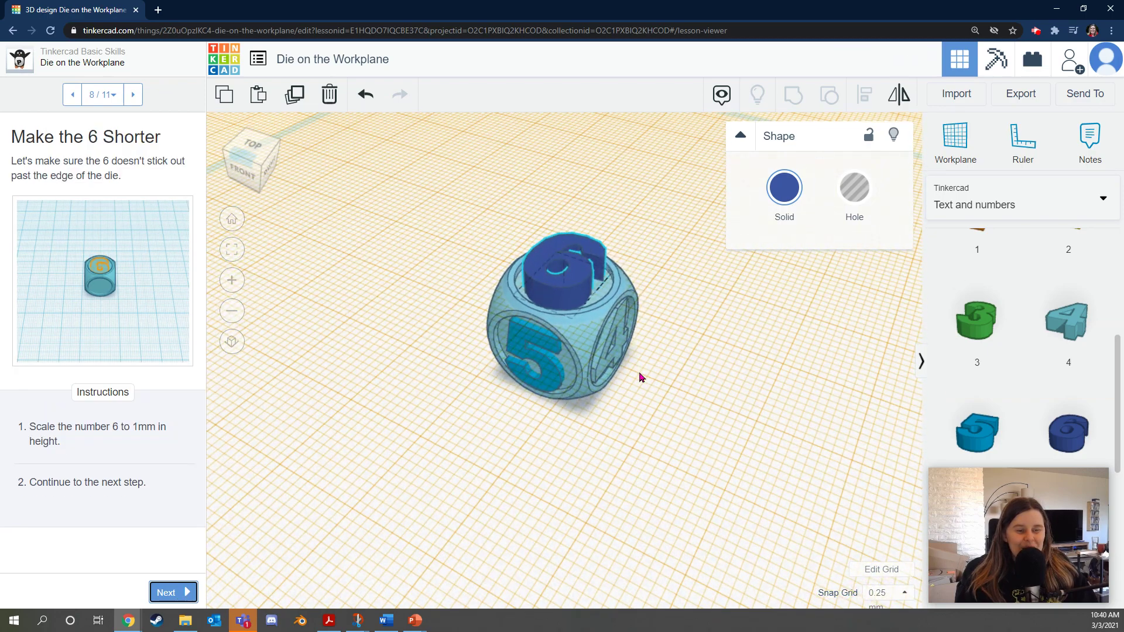
left_click(258, 171)
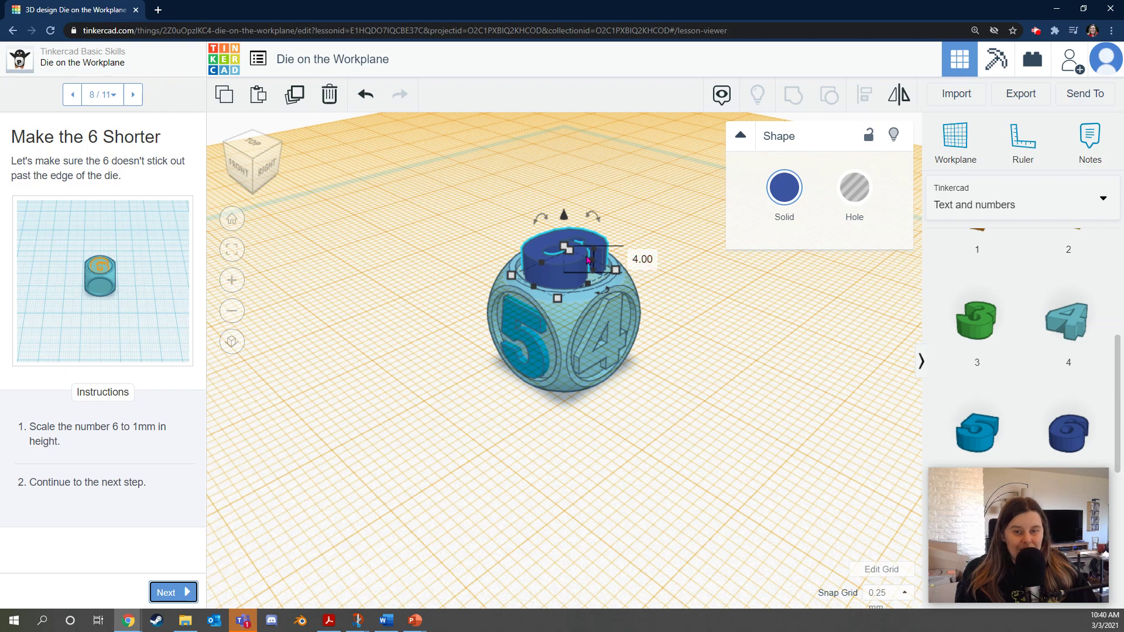
left_click_drag(567, 249, 566, 270)
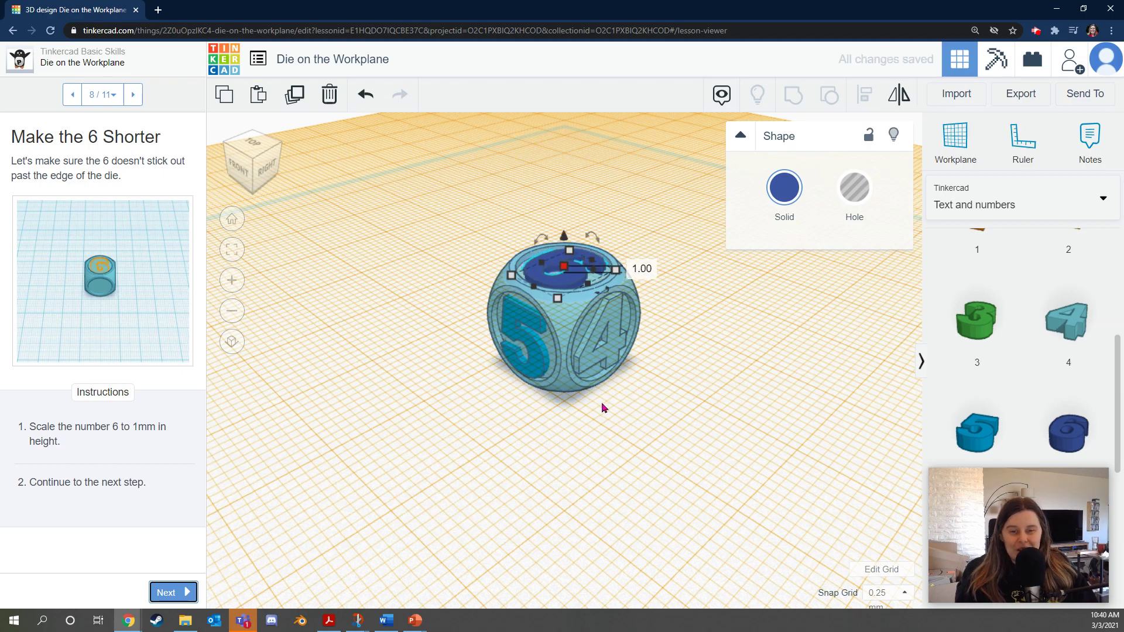
right_click_drag(602, 407, 551, 404)
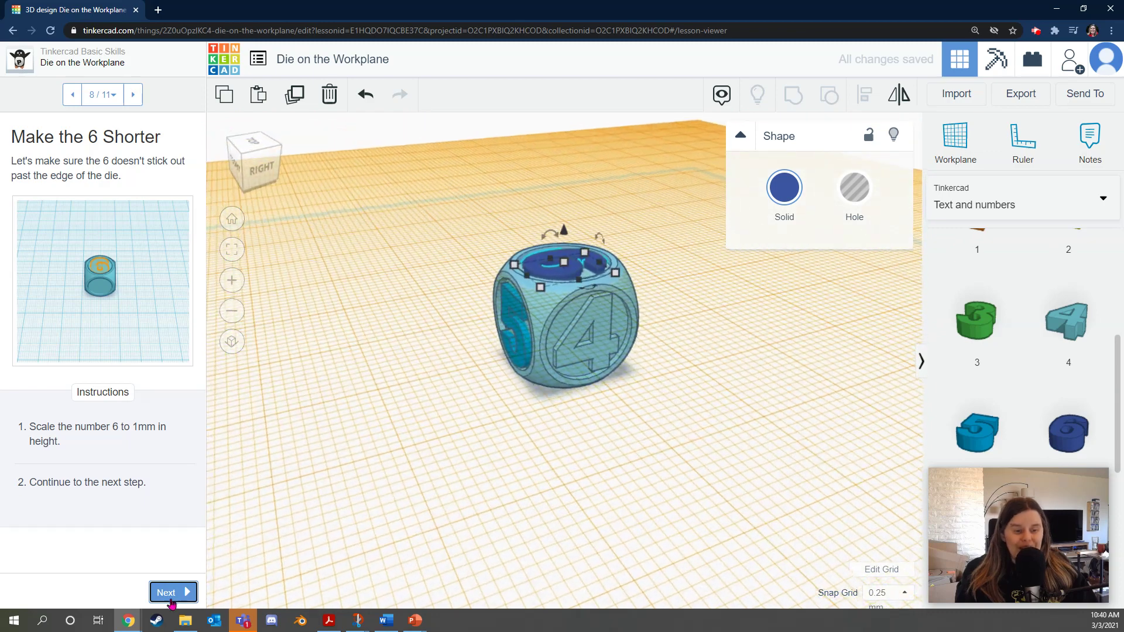
Continue to the Reset the Workplane page and return the workplane to its original location by placing it on a blank area
left_click(171, 596)
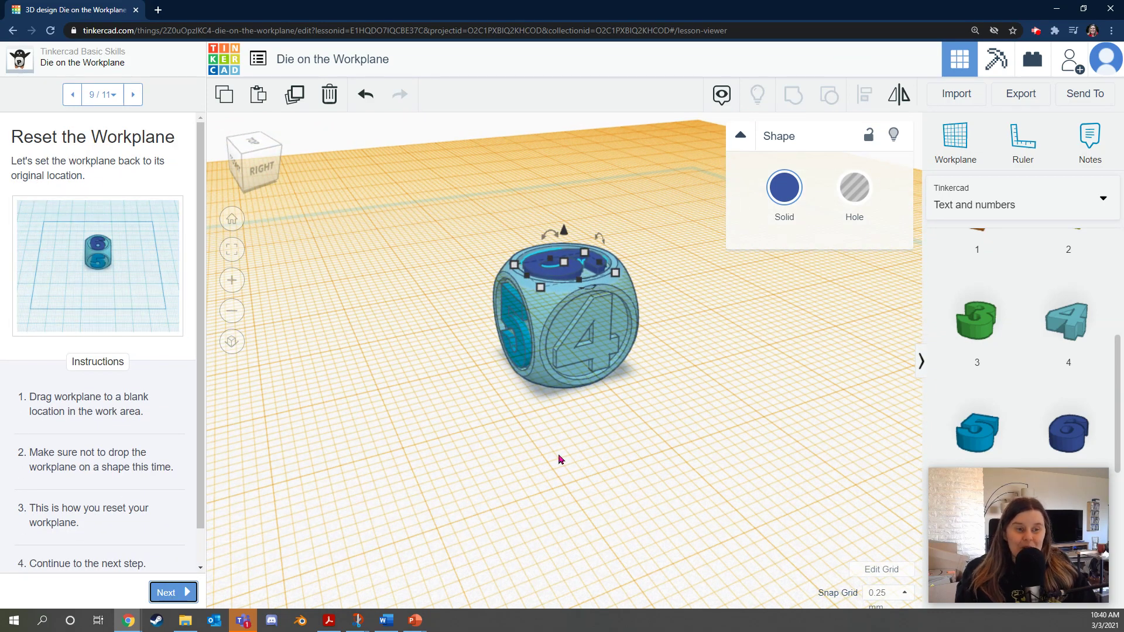
right_click_drag(567, 467, 697, 463)
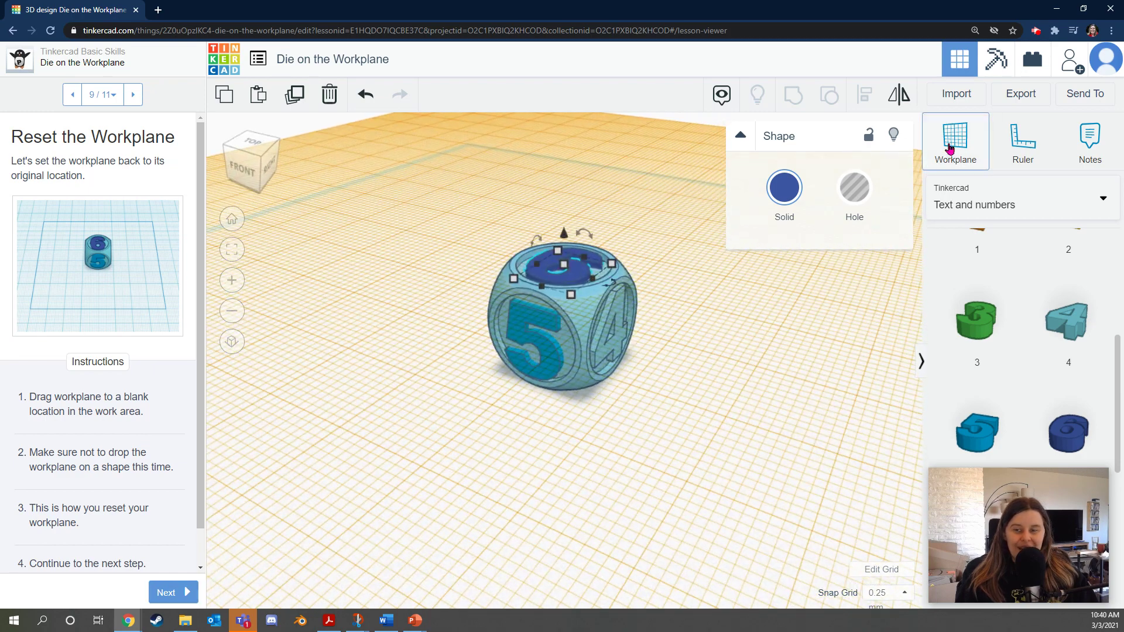
left_click_drag(956, 202, 351, 375)
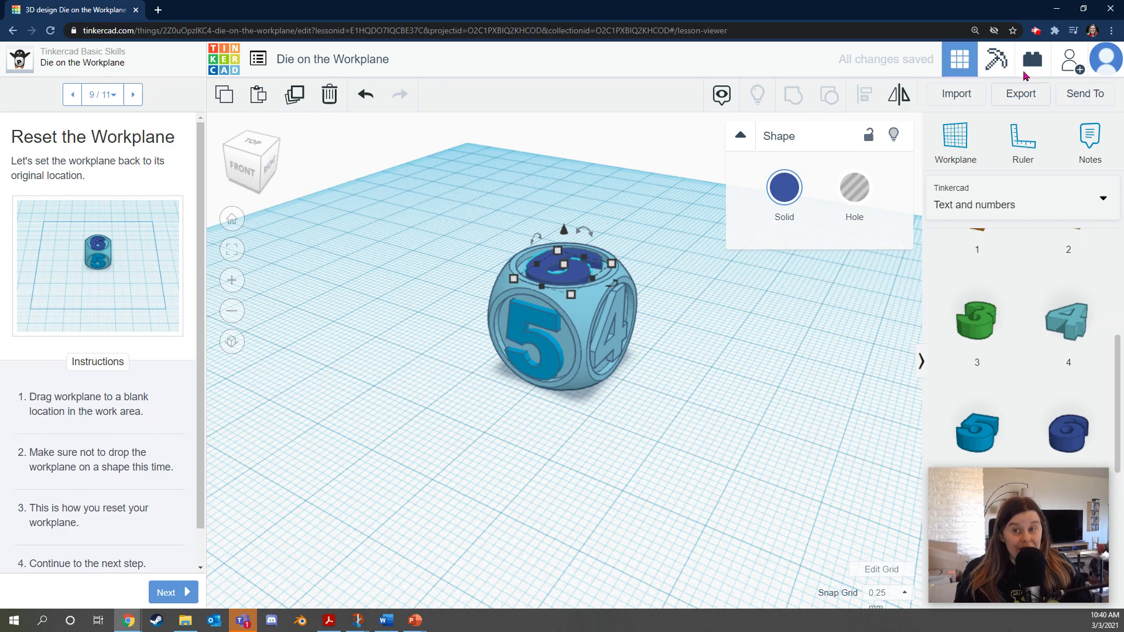
Place the workplane on the die's top face and return it to a blank spot in the work area
left_click_drag(956, 139, 571, 263)
right_click_drag(523, 415, 703, 293)
left_click_drag(961, 140, 410, 436)
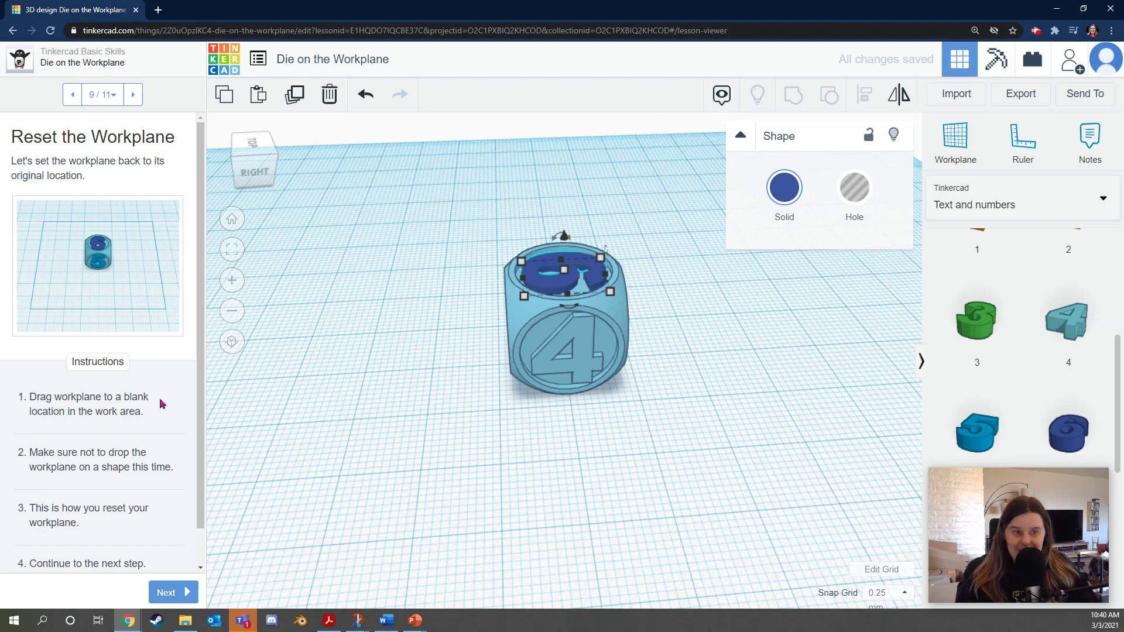
Read the remaining Reset the Workplane instructions and continue to the Almost Done! page
scroll(154, 477, "down", 1)
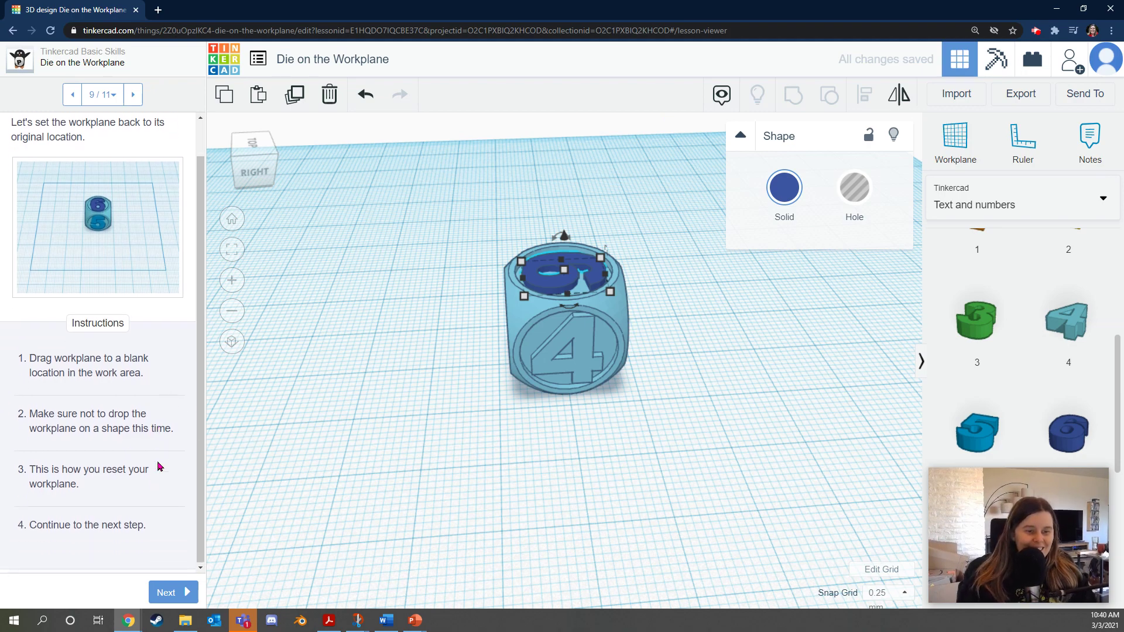
right_click_drag(527, 406, 632, 445)
left_click(170, 593)
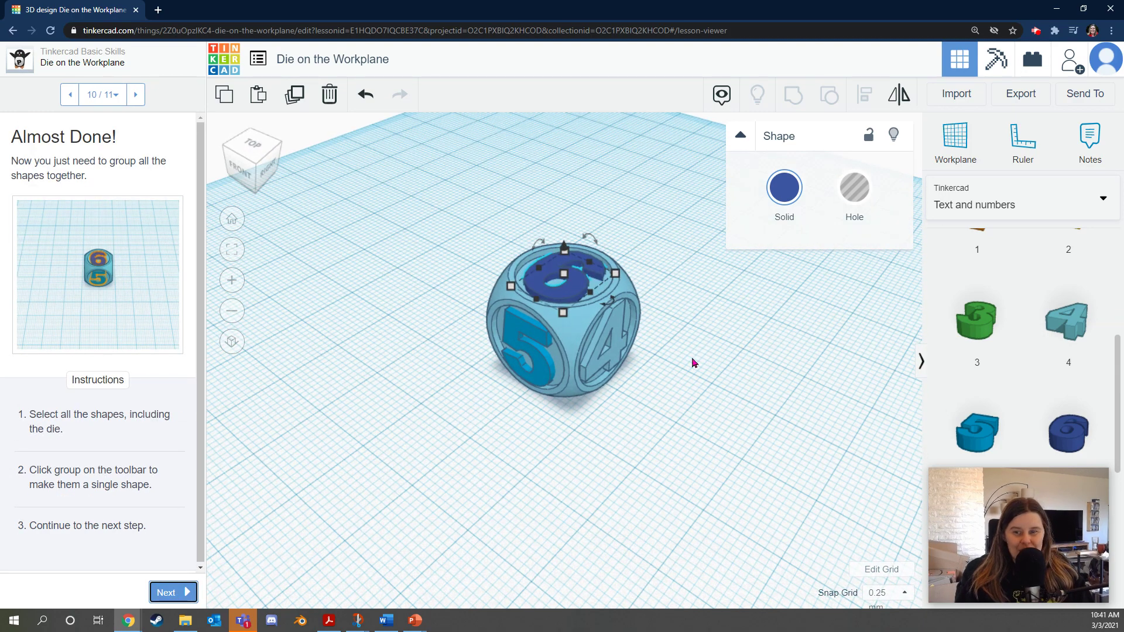
Move the die body alone away from its ungrouped 5 and 6, and undo the move
scroll(692, 369, "down", 4)
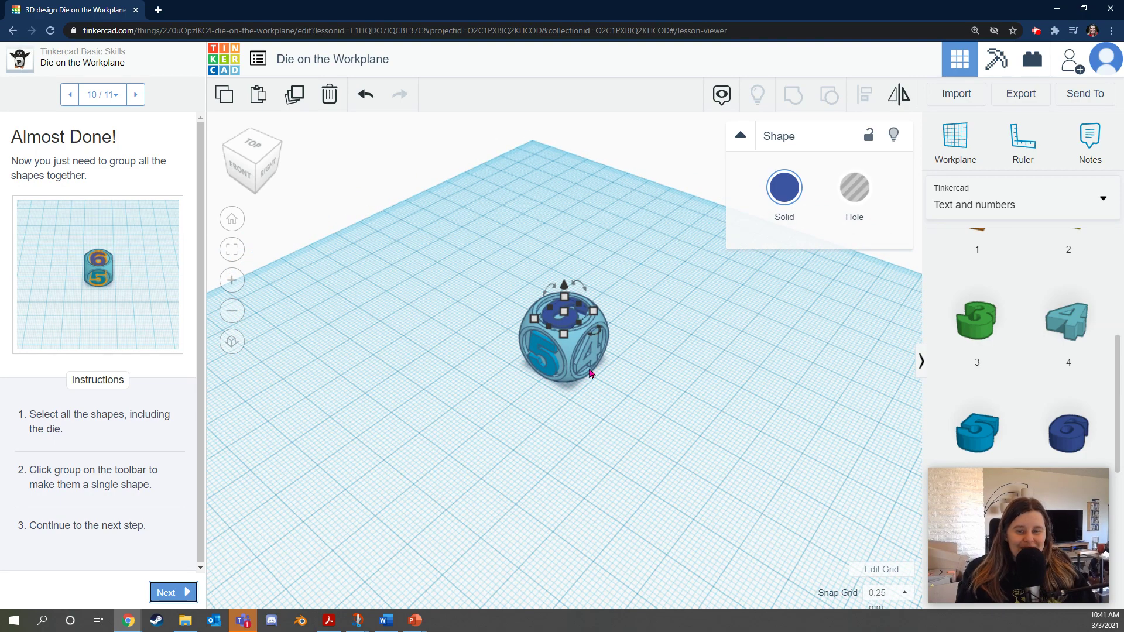
key("ctrl+a")
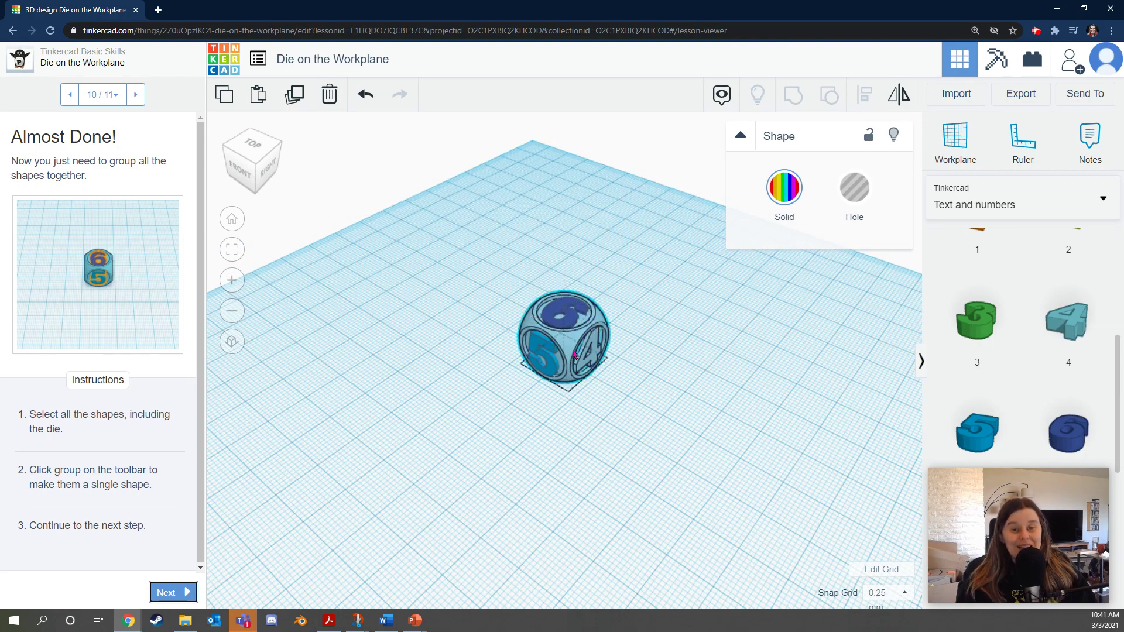
left_click_drag(574, 354, 698, 366)
left_click_drag(774, 348, 504, 320)
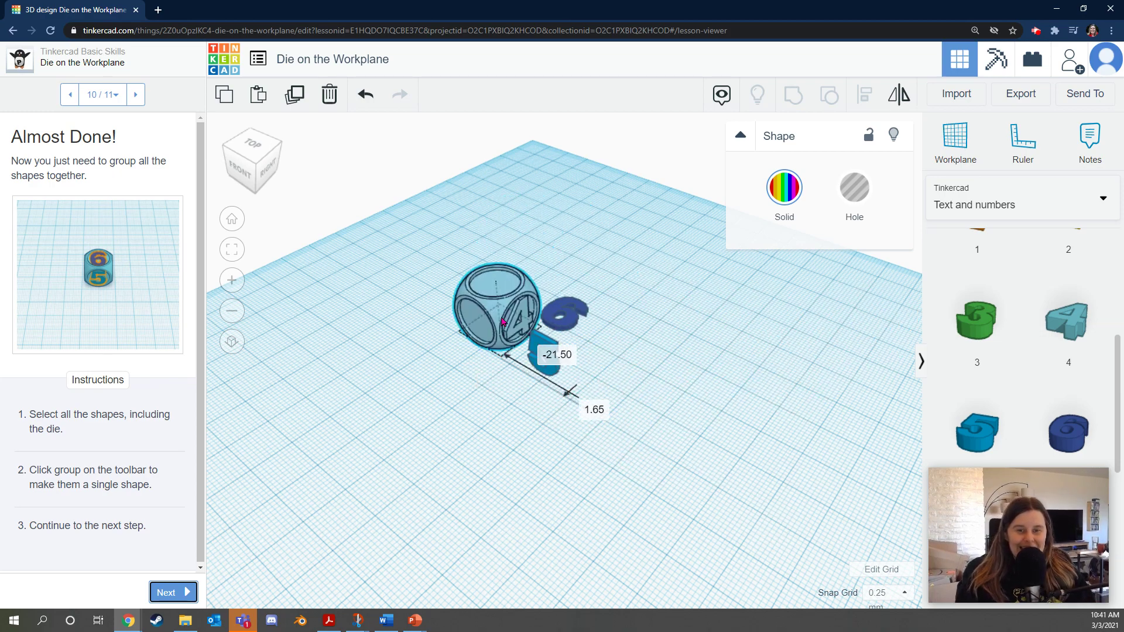
left_click(365, 94)
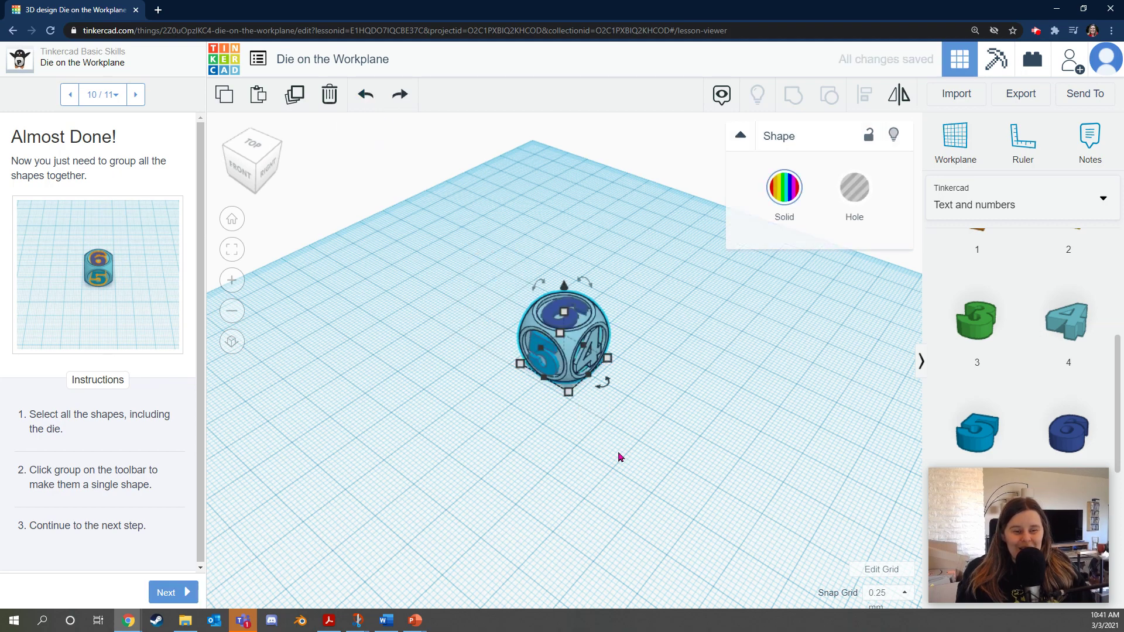
Group the die with the 5 and 6 into a single shape and continue to the lesson's Congratulations! page
left_click(451, 216)
left_click_drag(428, 208, 738, 487)
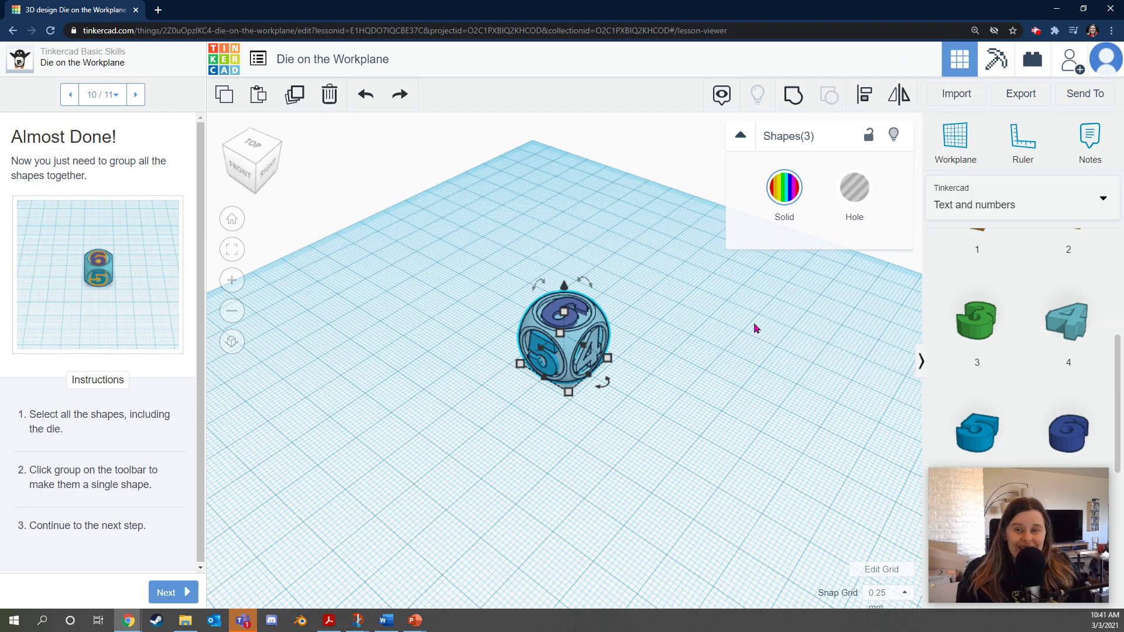
left_click(794, 103)
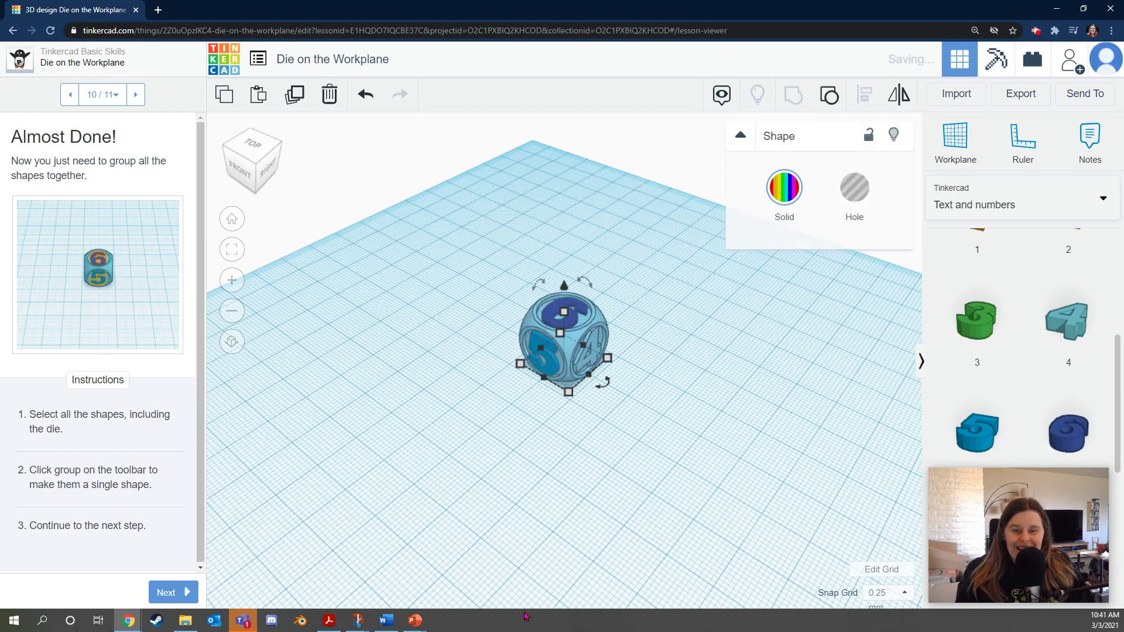
left_click(171, 593)
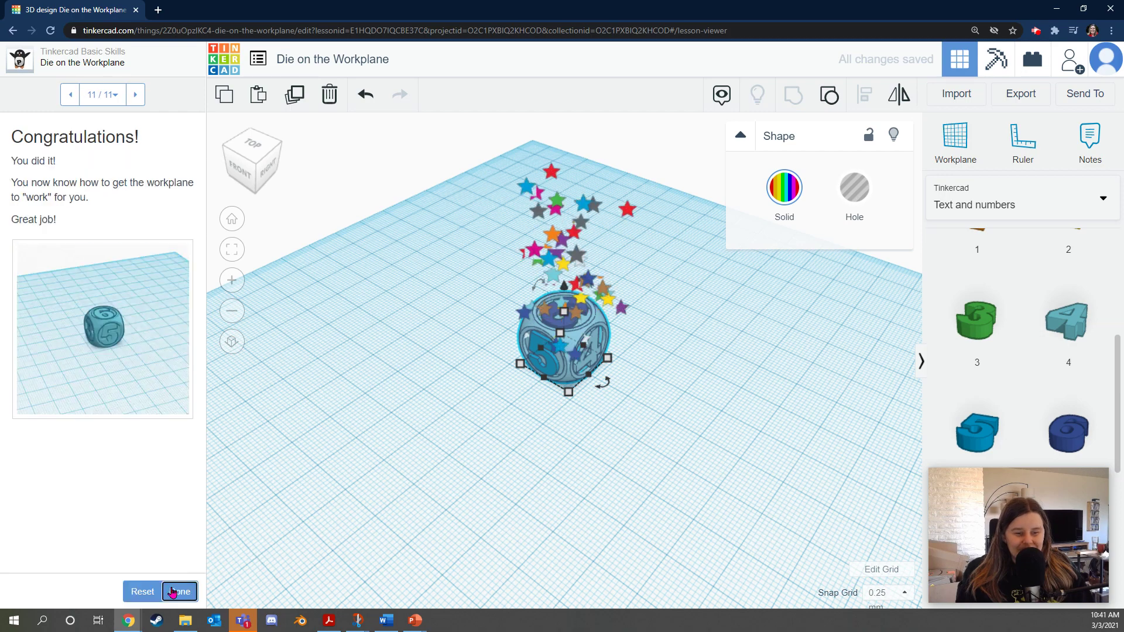